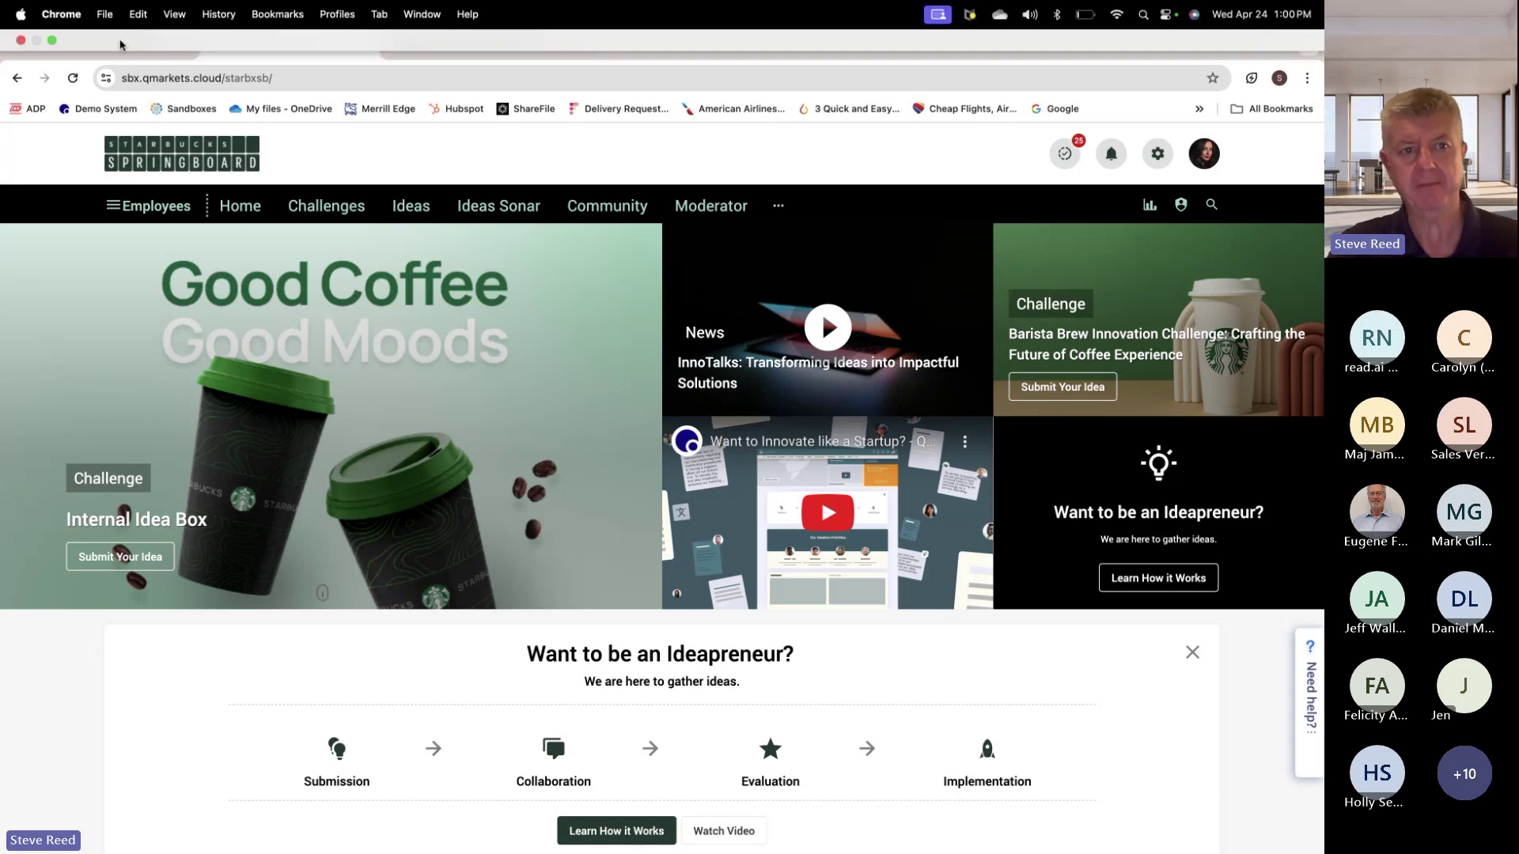
# Switch to the Circular Economy challenge and review its overview text, video, challenge files, relationships and management team.
pyautogui.click(120, 55)
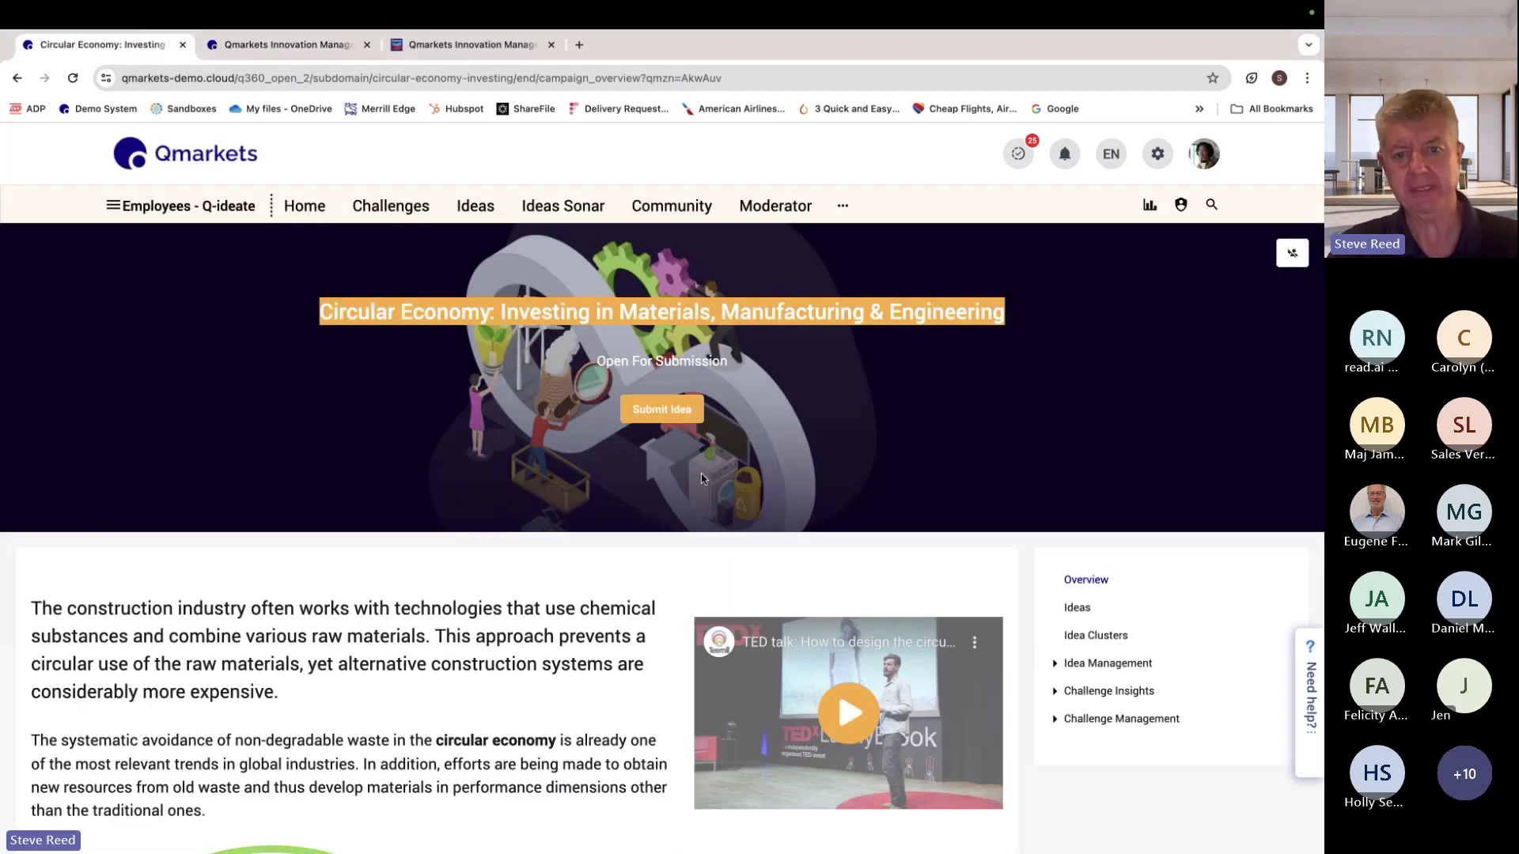
pyautogui.scroll(-2, 565, 654)
pyautogui.scroll(-2, 566, 654)
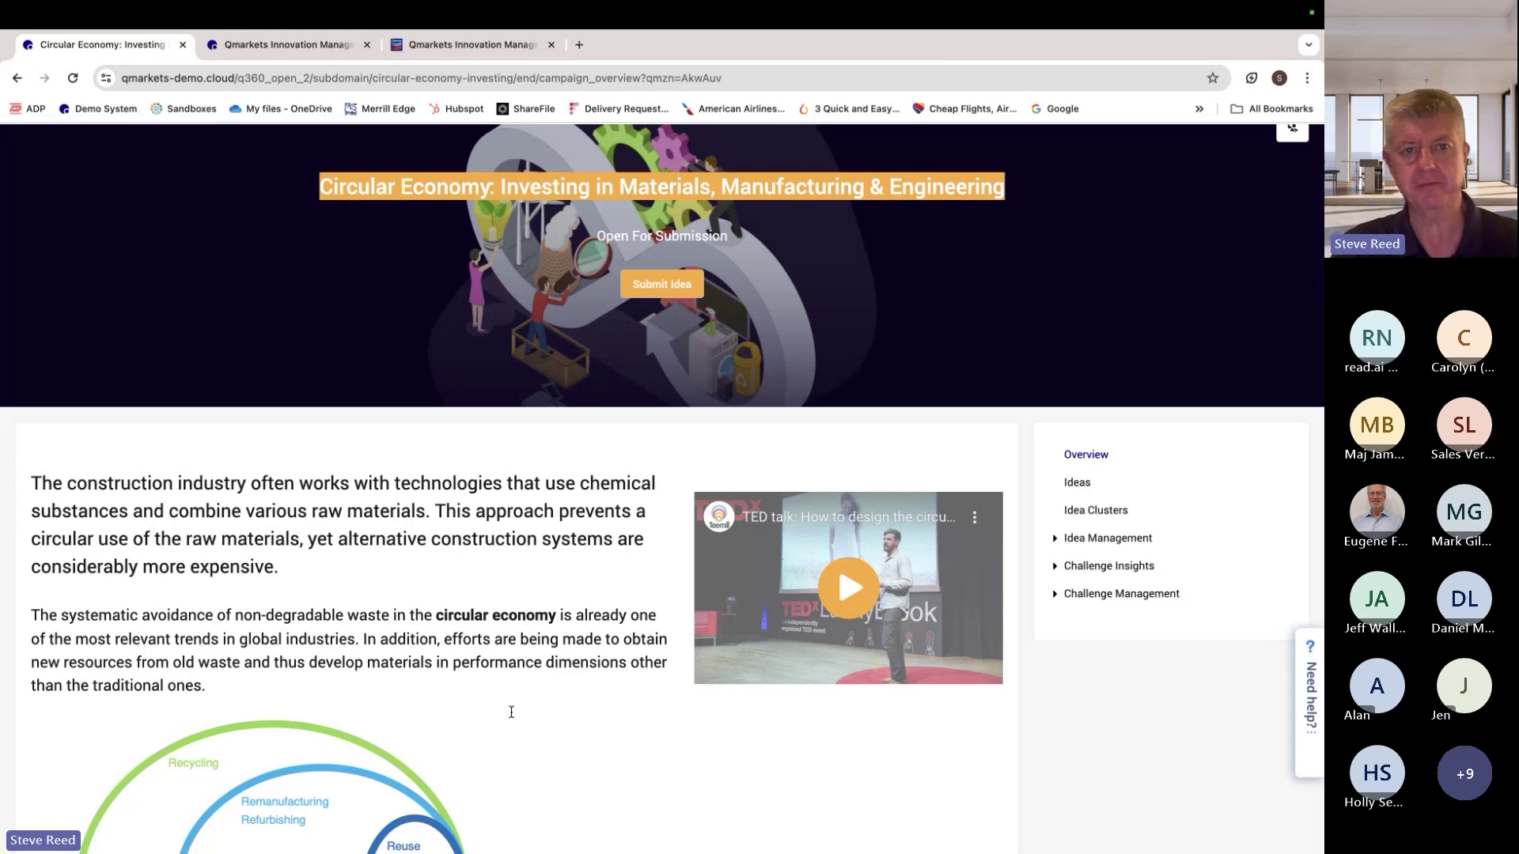
pyautogui.scroll(2, 558, 613)
pyautogui.scroll(-4, 574, 543)
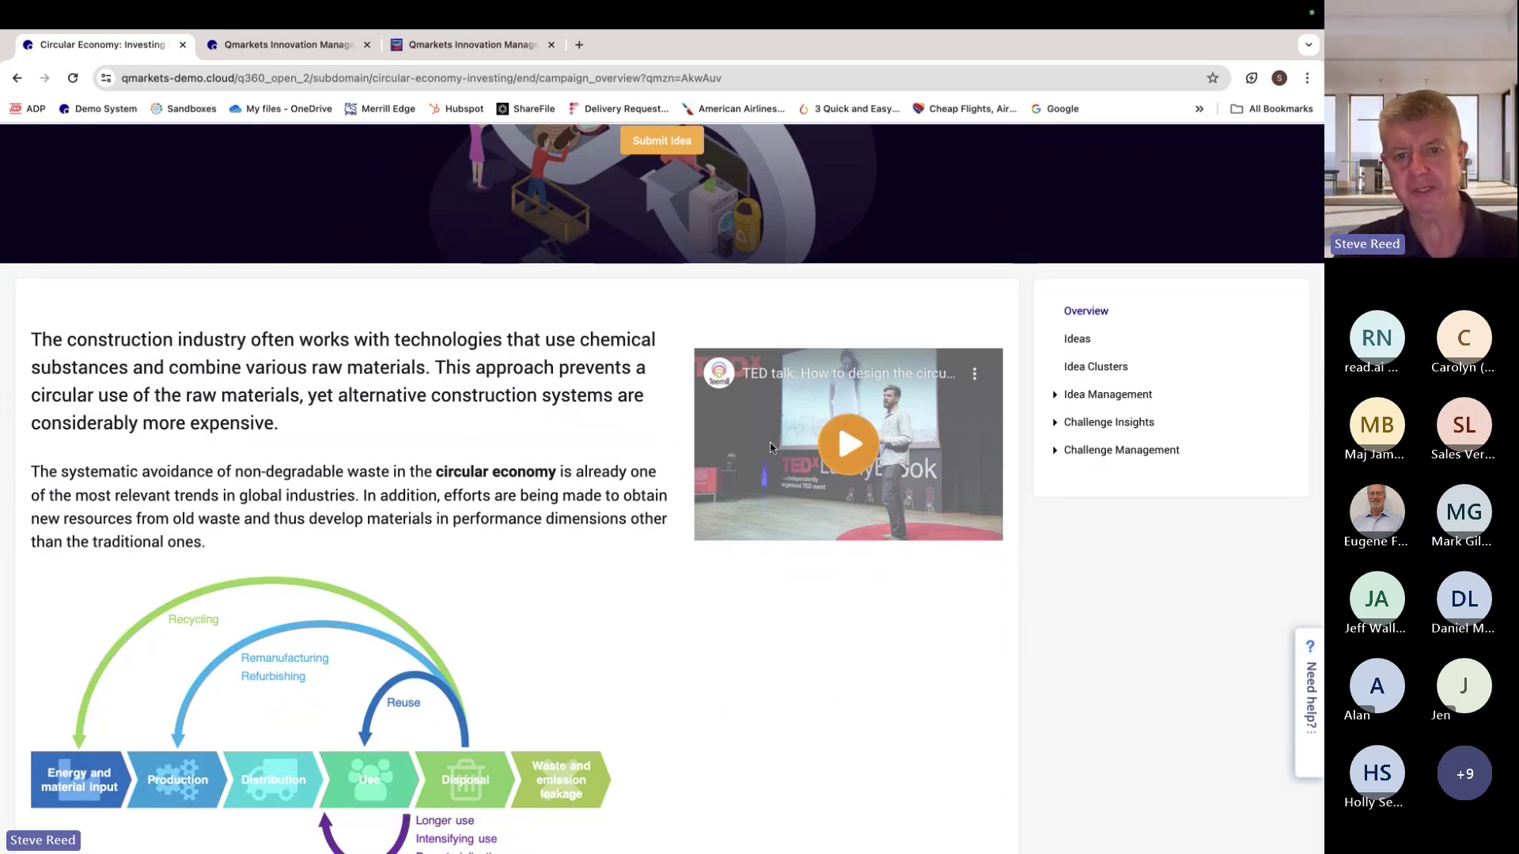
pyautogui.scroll(-6, 577, 457)
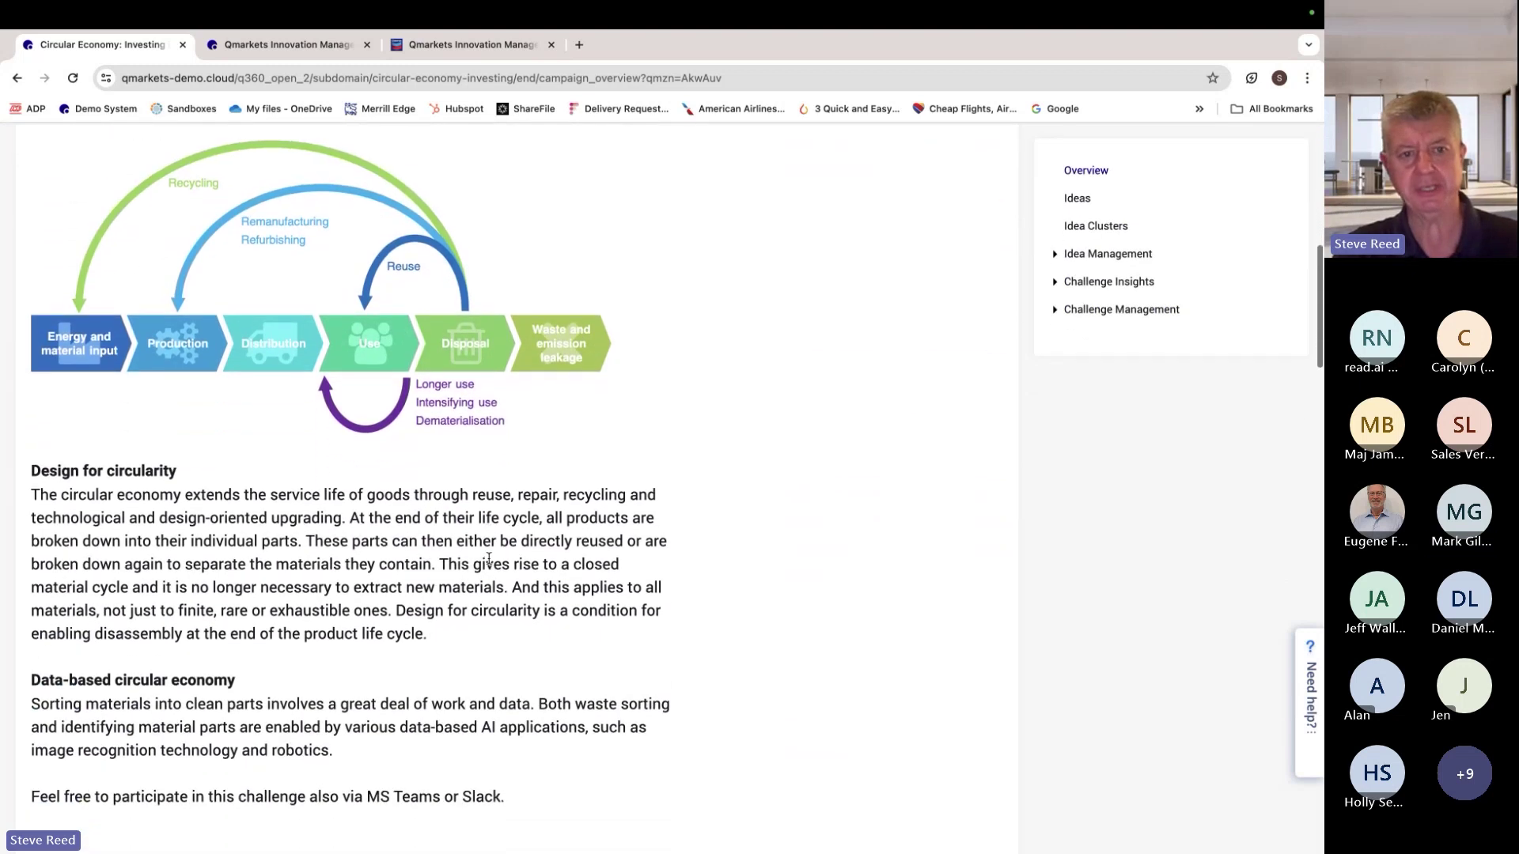
pyautogui.scroll(-5, 489, 558)
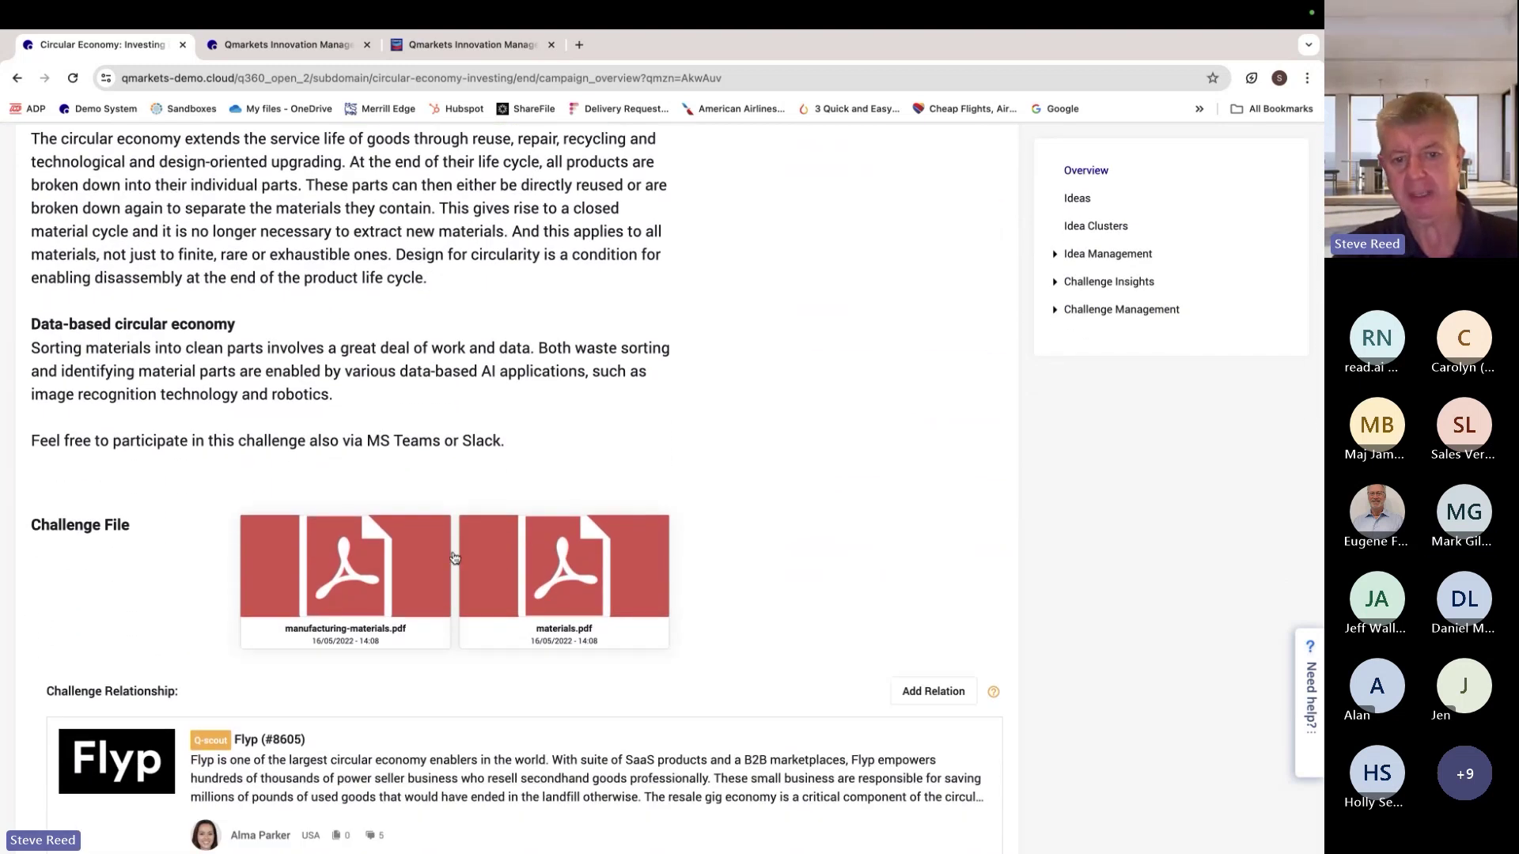
pyautogui.scroll(-2, 498, 566)
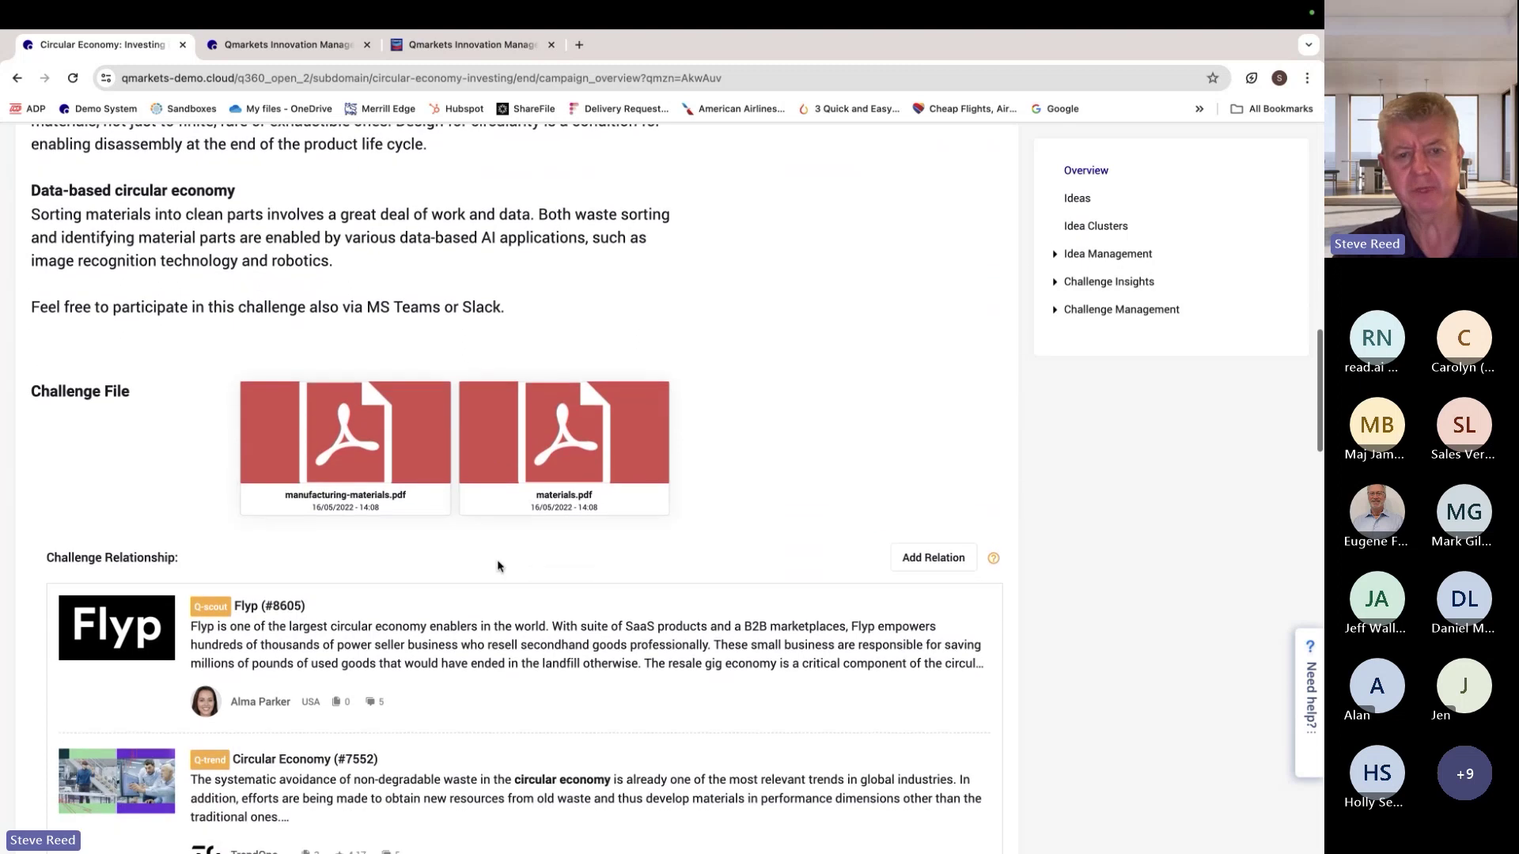
pyautogui.scroll(-9, 498, 566)
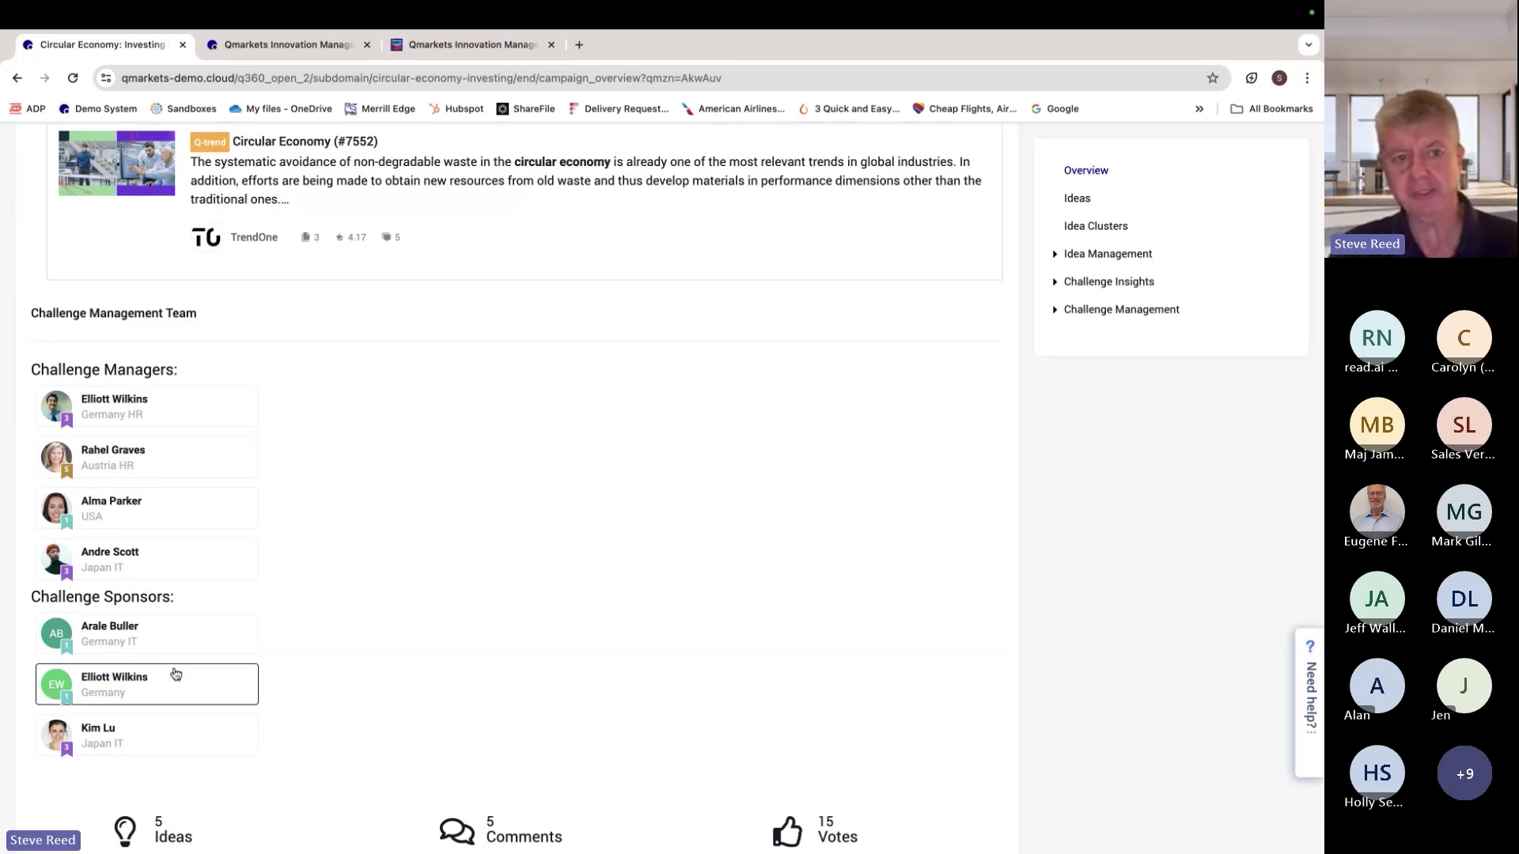
pyautogui.scroll(10, 451, 367)
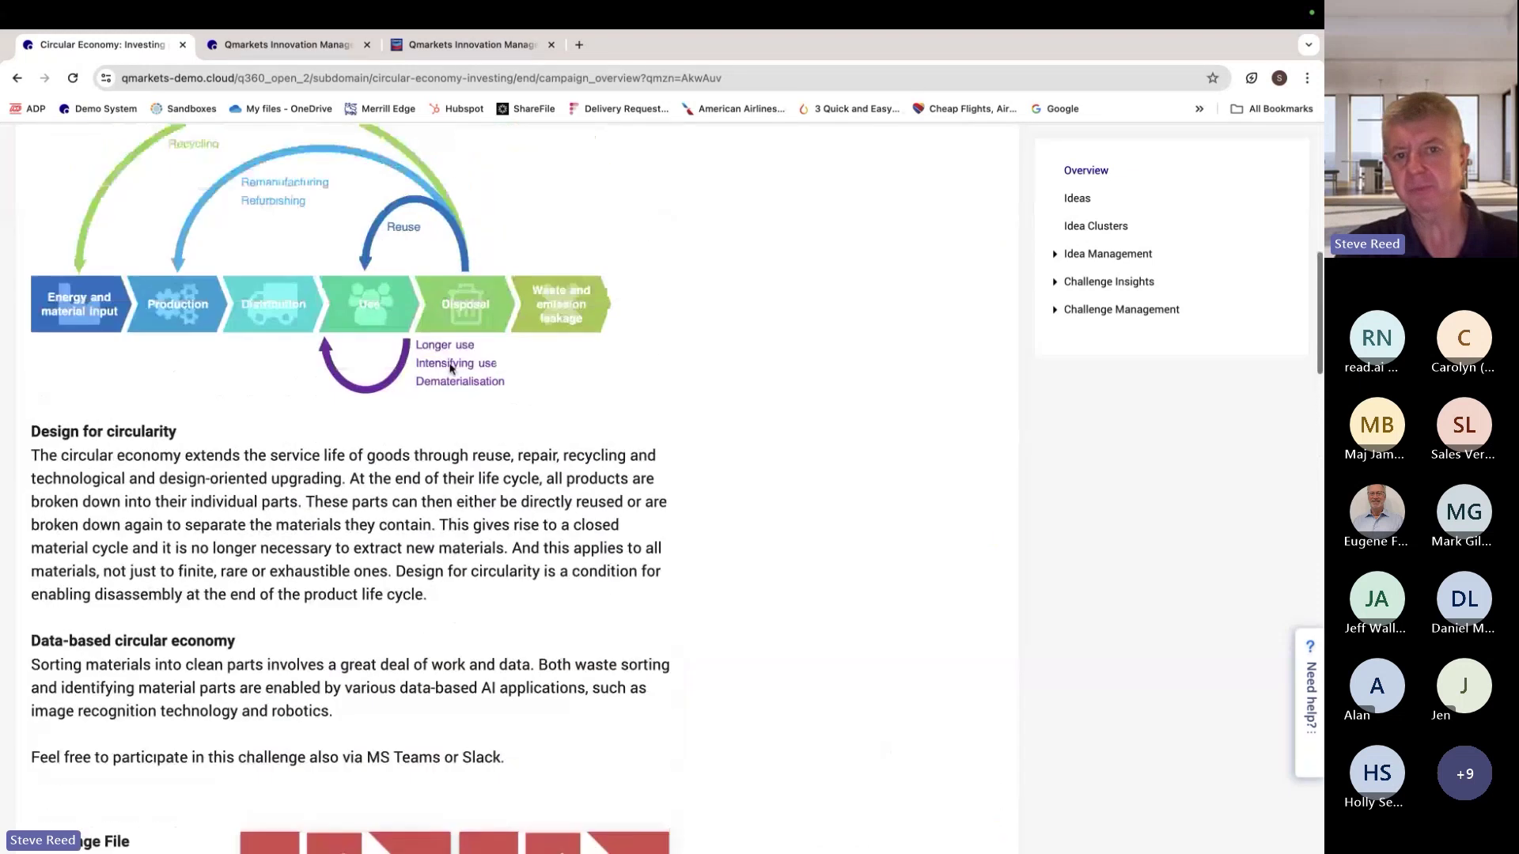
pyautogui.scroll(8, 451, 366)
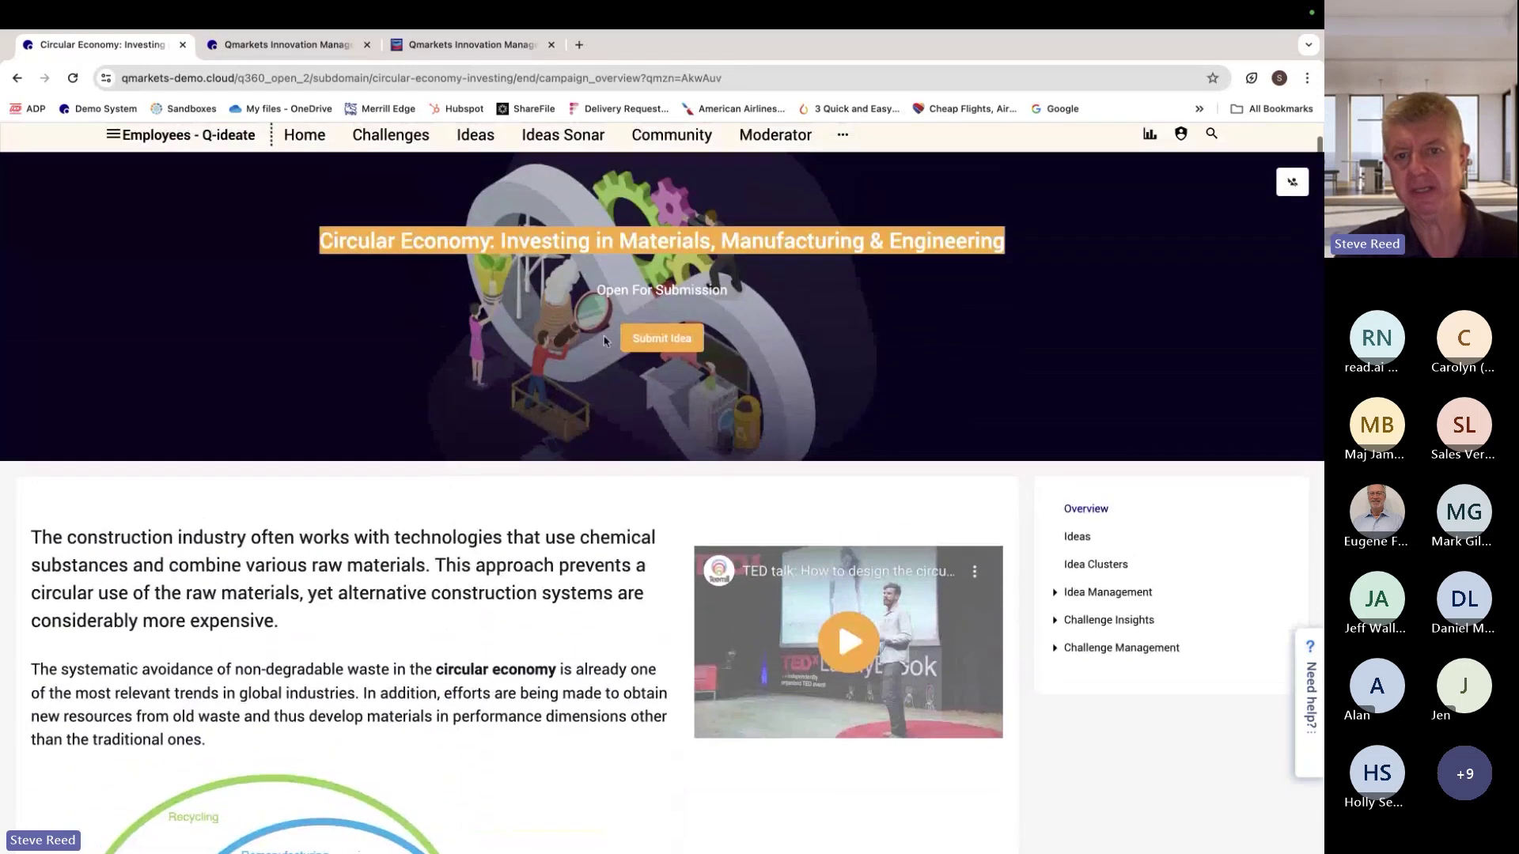
# Start a new idea submission for the Circular Economy challenge and title it "Drones to do inventory".
pyautogui.click(643, 338)
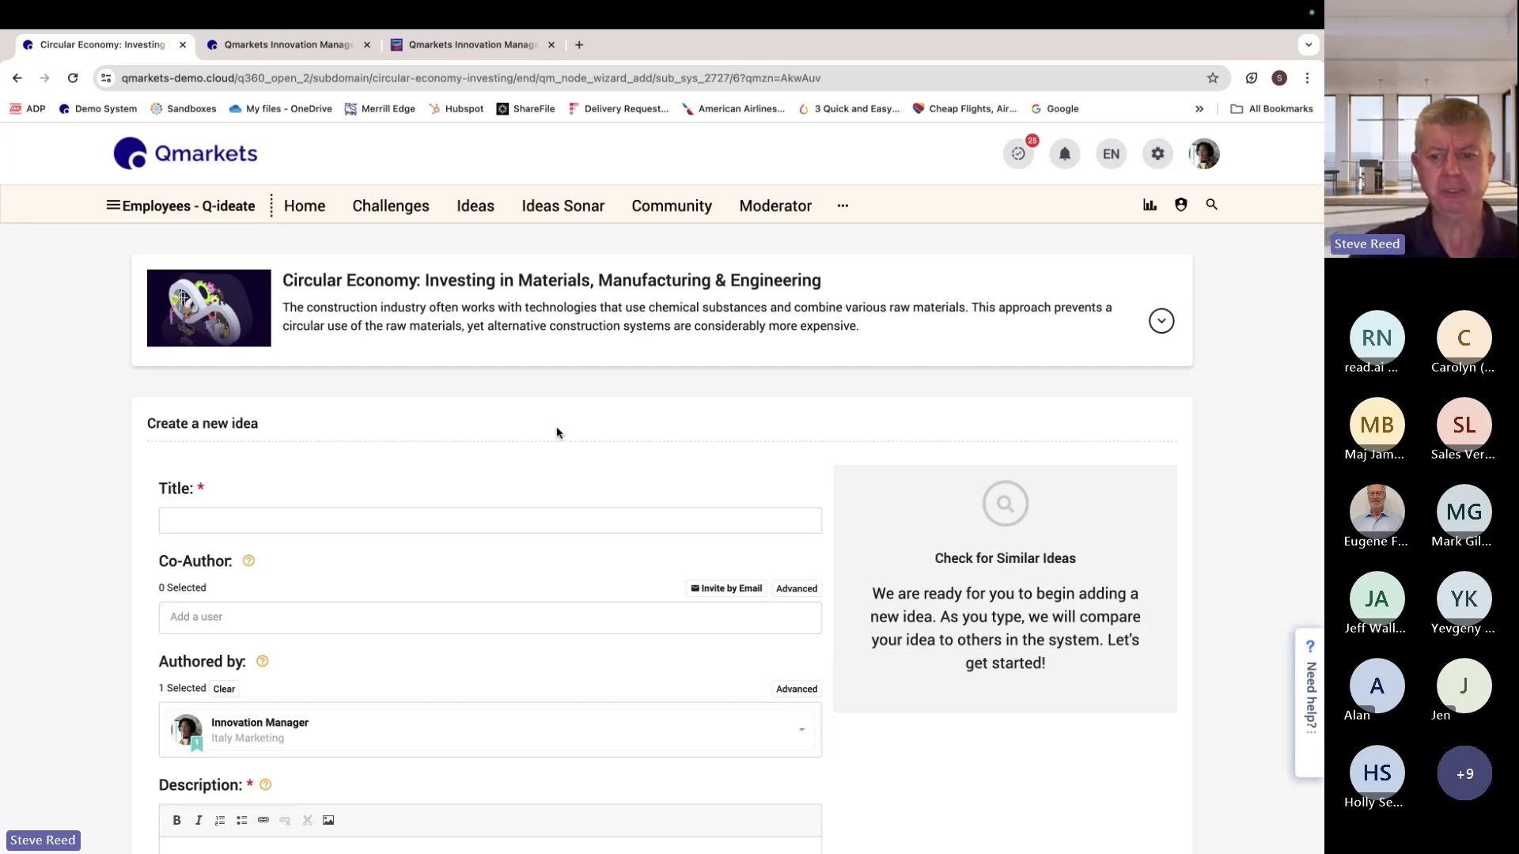
pyautogui.click(241, 518)
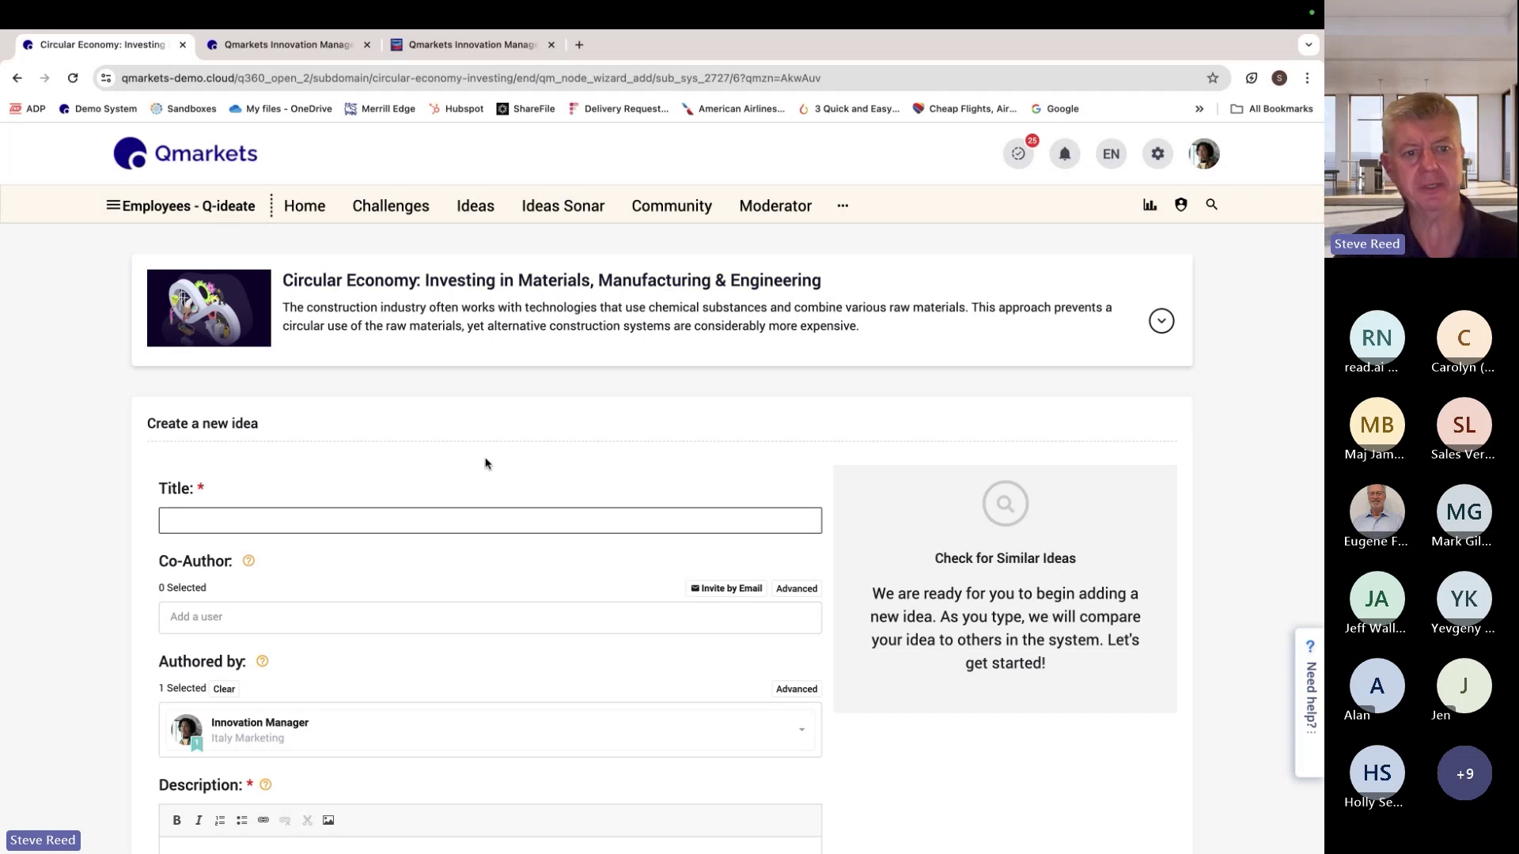
pyautogui.write('D')
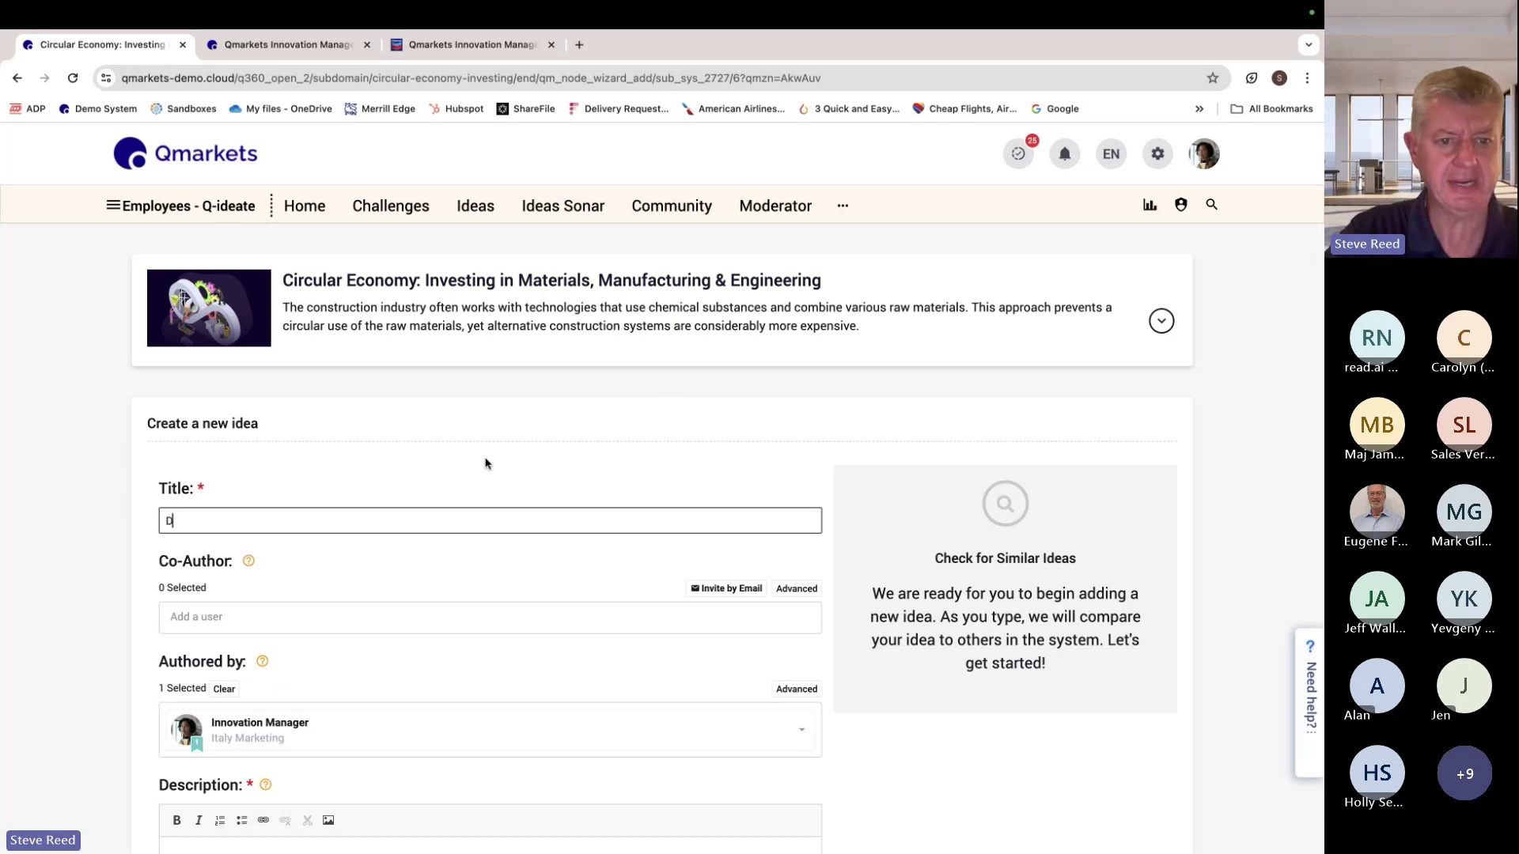
pyautogui.write('rones')
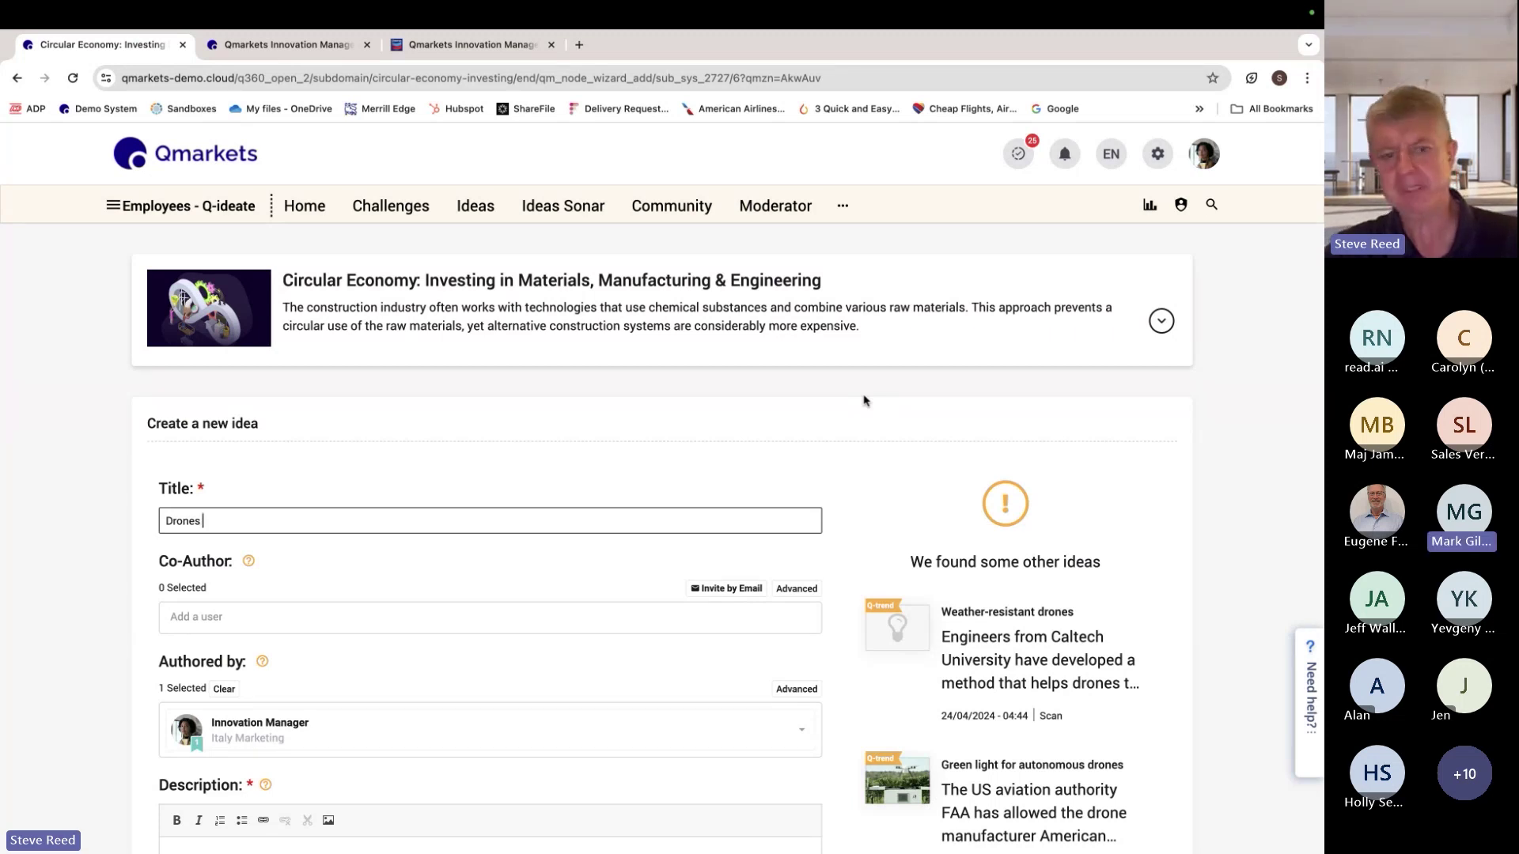
pyautogui.scroll(-3, 554, 443)
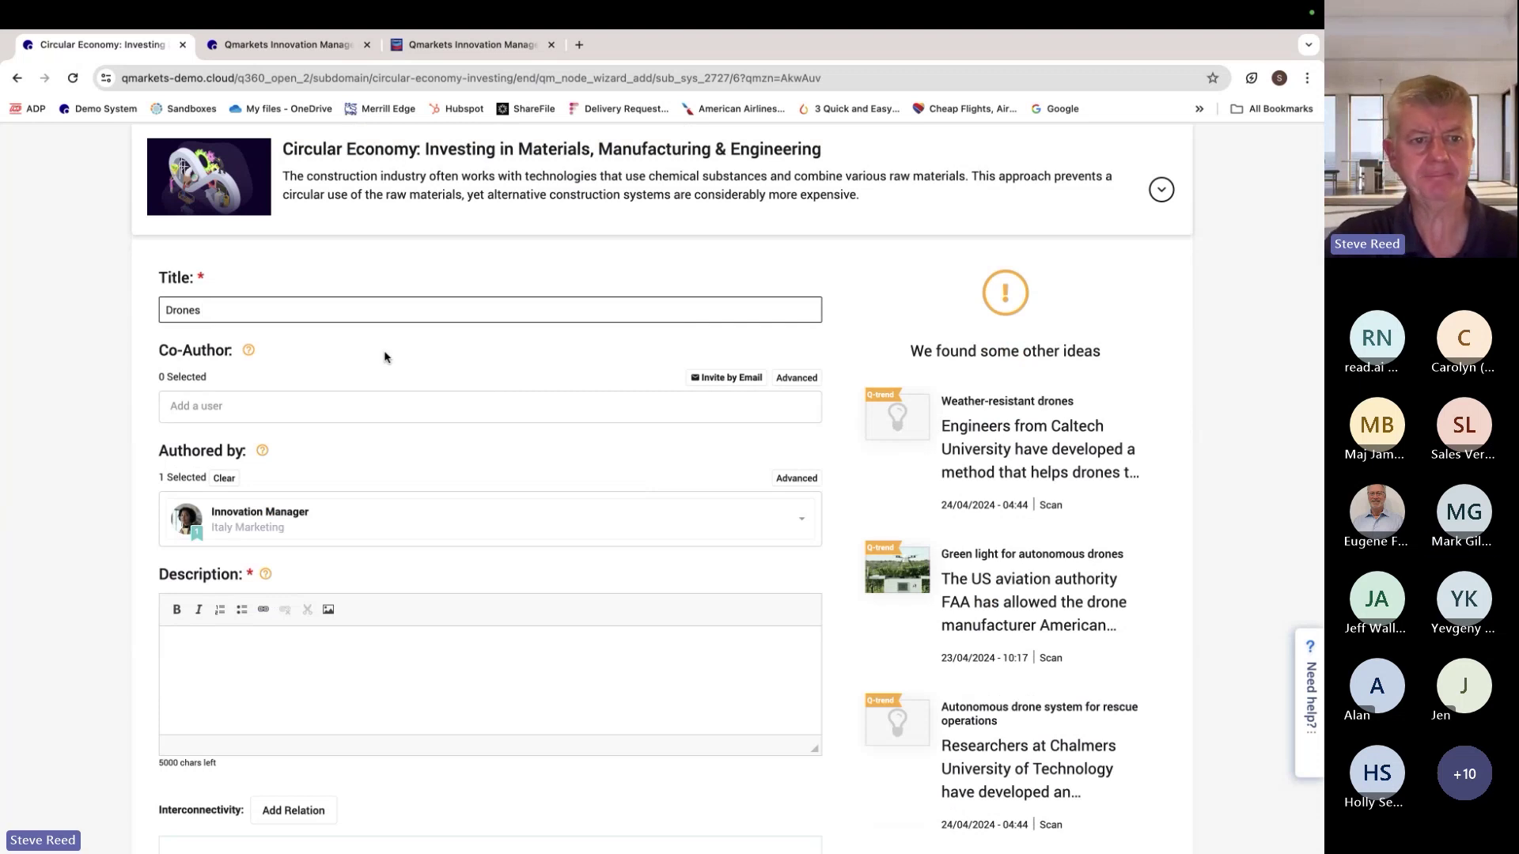
pyautogui.write('to do inventory')
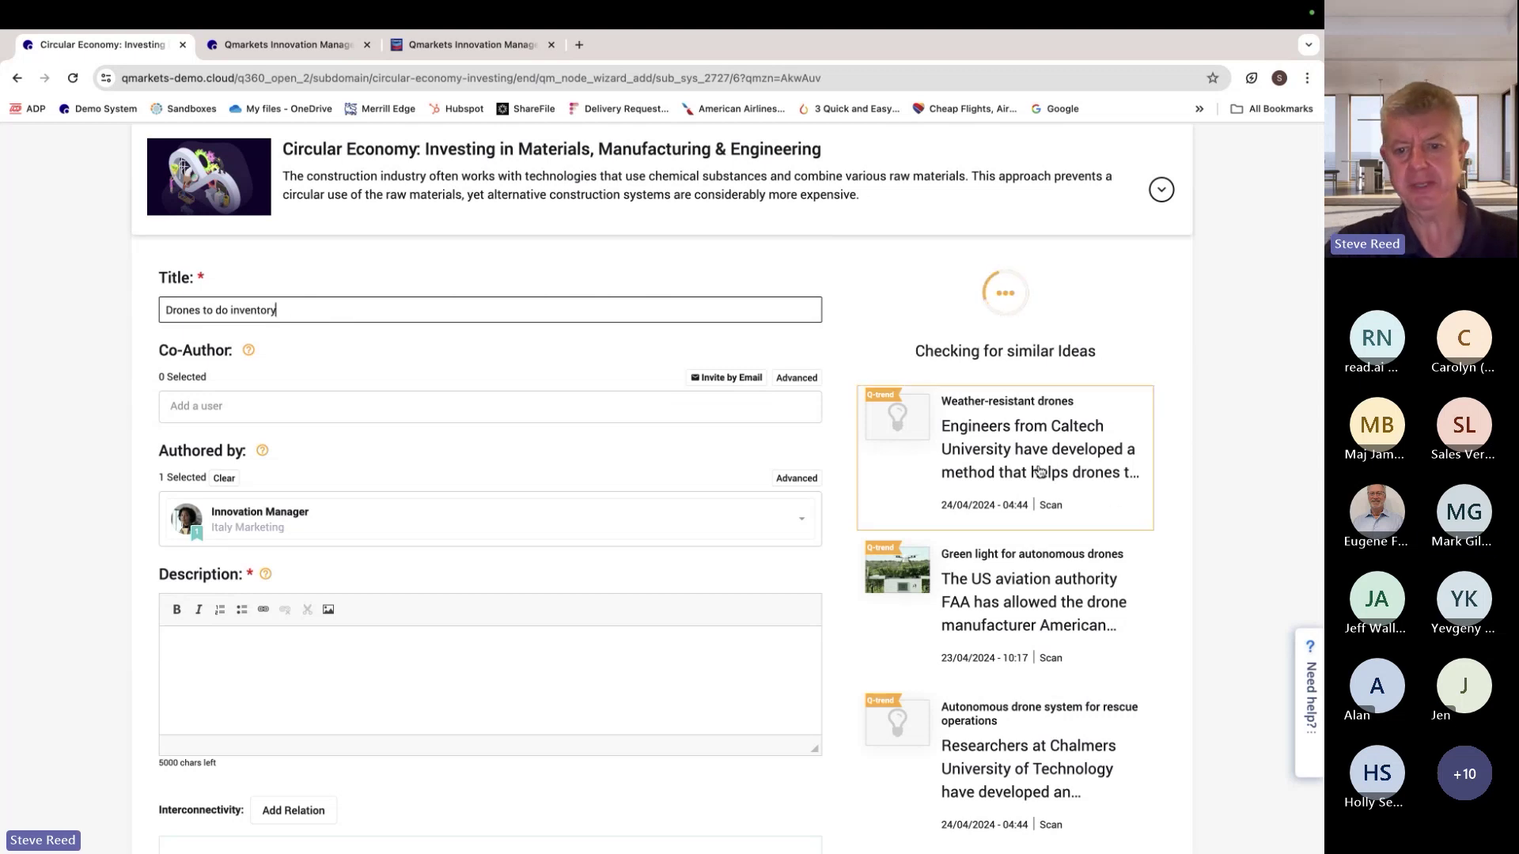
# Examine the suggested similar ideas from the trend and need sources next to the idea form.
pyautogui.scroll(-2, 1029, 380)
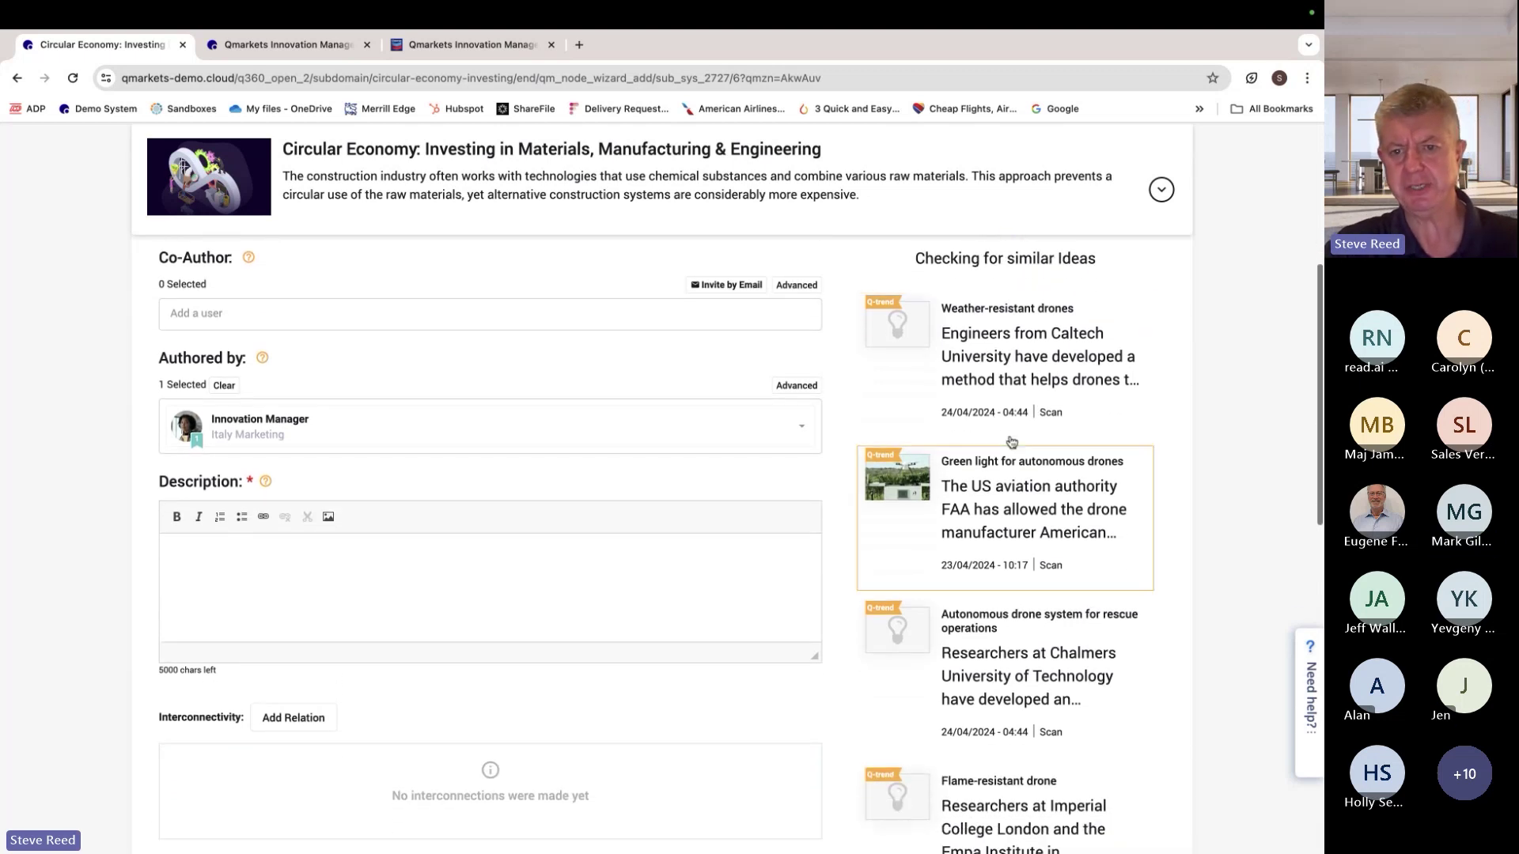
pyautogui.scroll(-3, 997, 475)
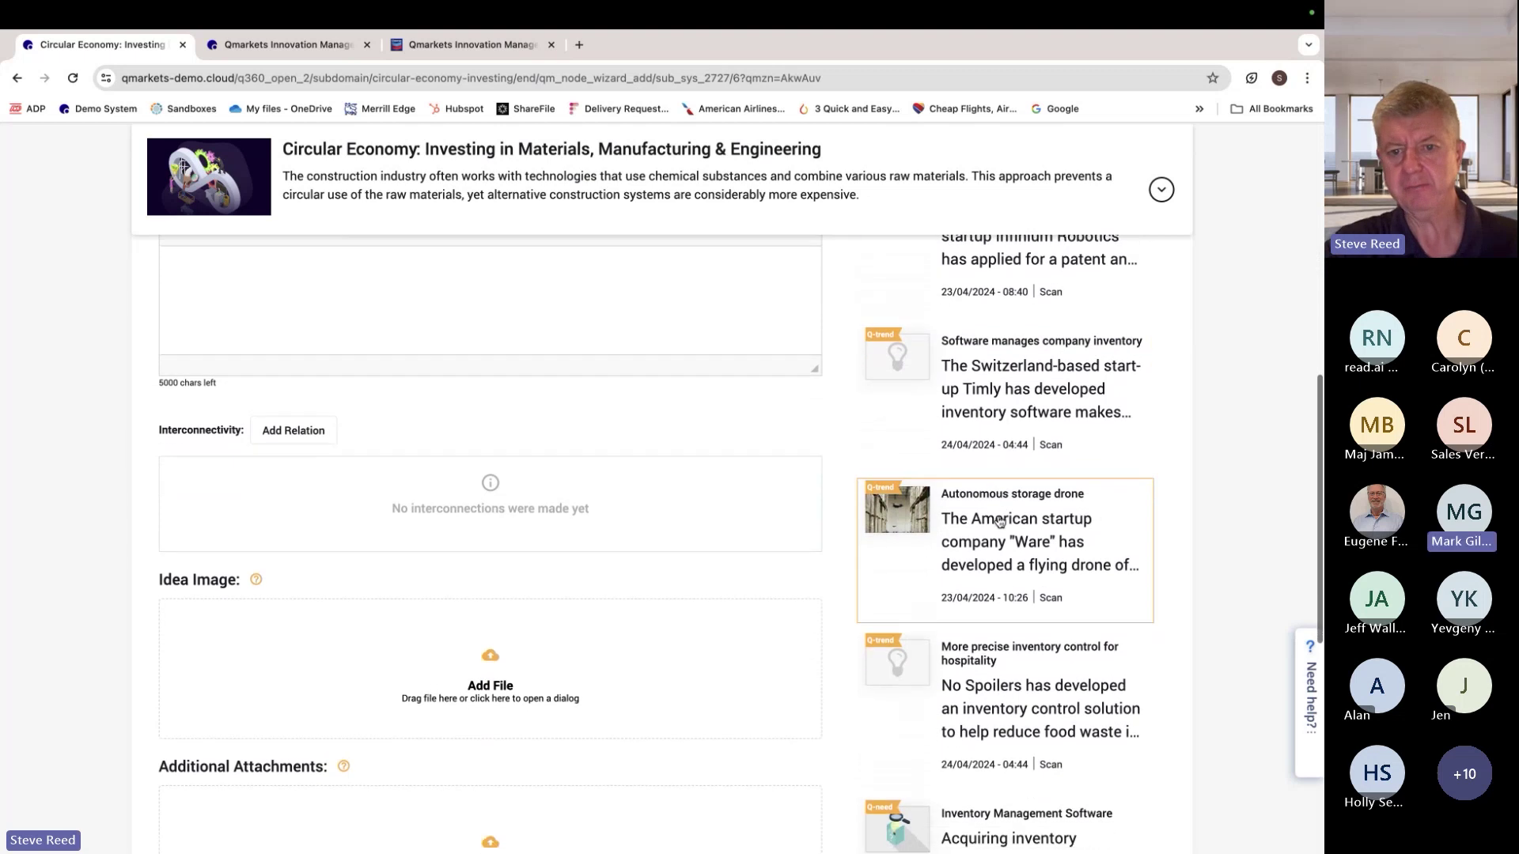
pyautogui.scroll(2, 999, 522)
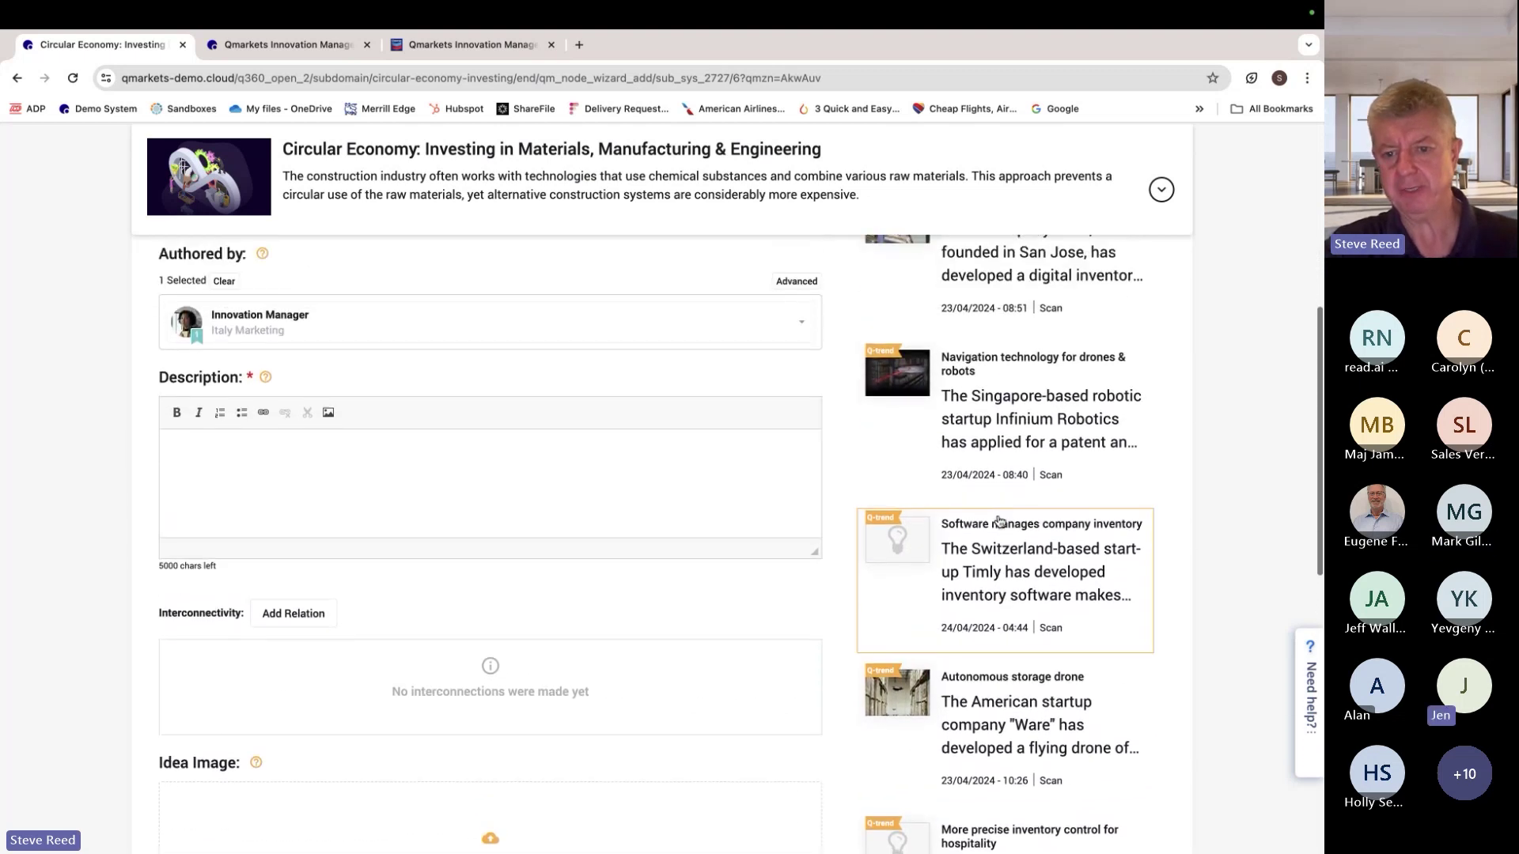
pyautogui.scroll(-2, 1003, 546)
pyautogui.scroll(3, 999, 581)
pyautogui.scroll(2, 999, 581)
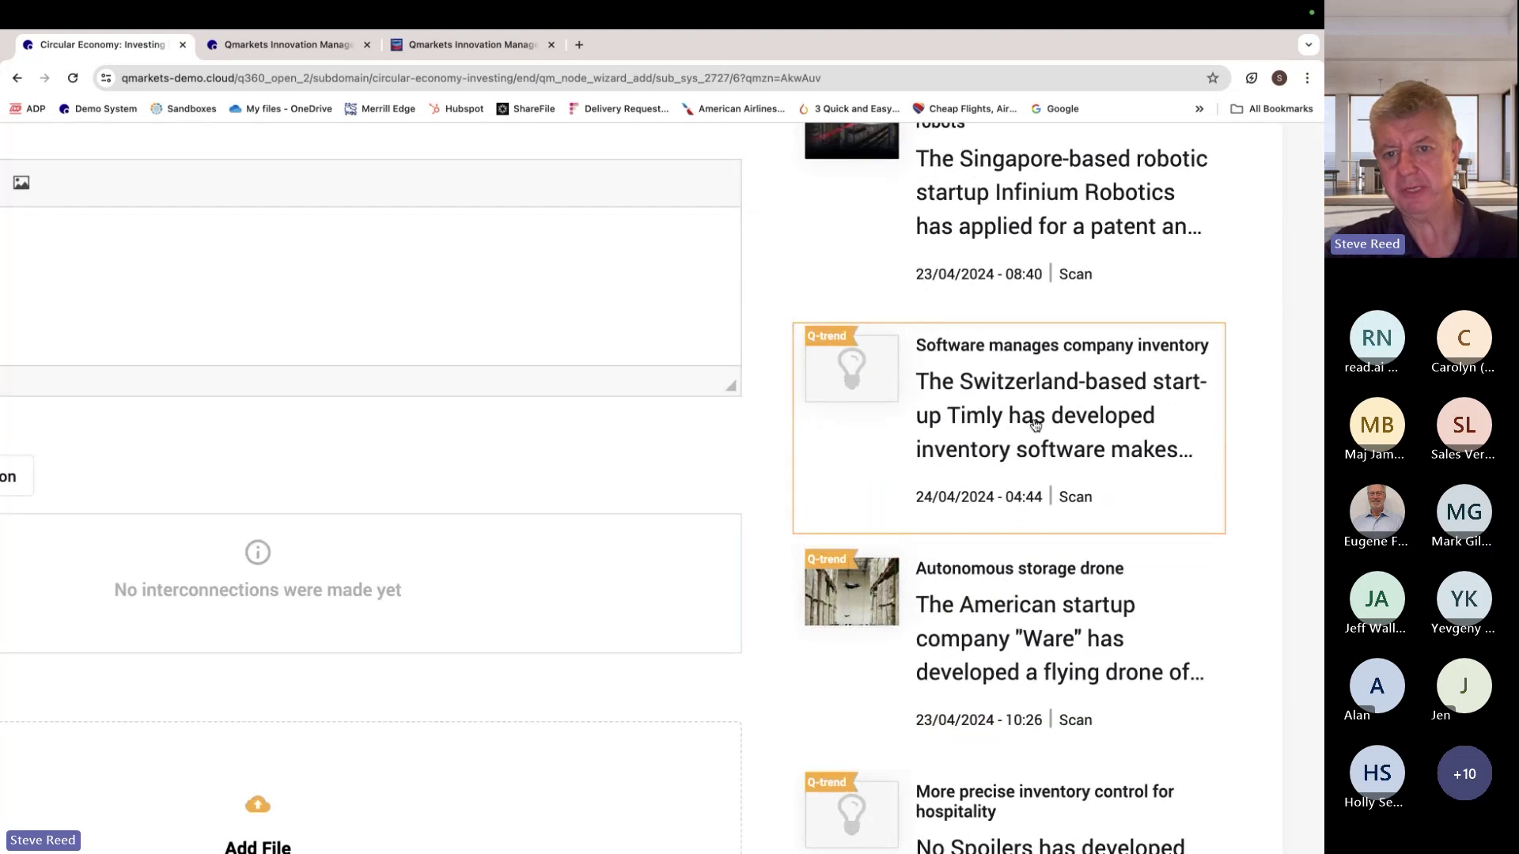
pyautogui.scroll(-4, 1029, 443)
pyautogui.scroll(-5, 1034, 485)
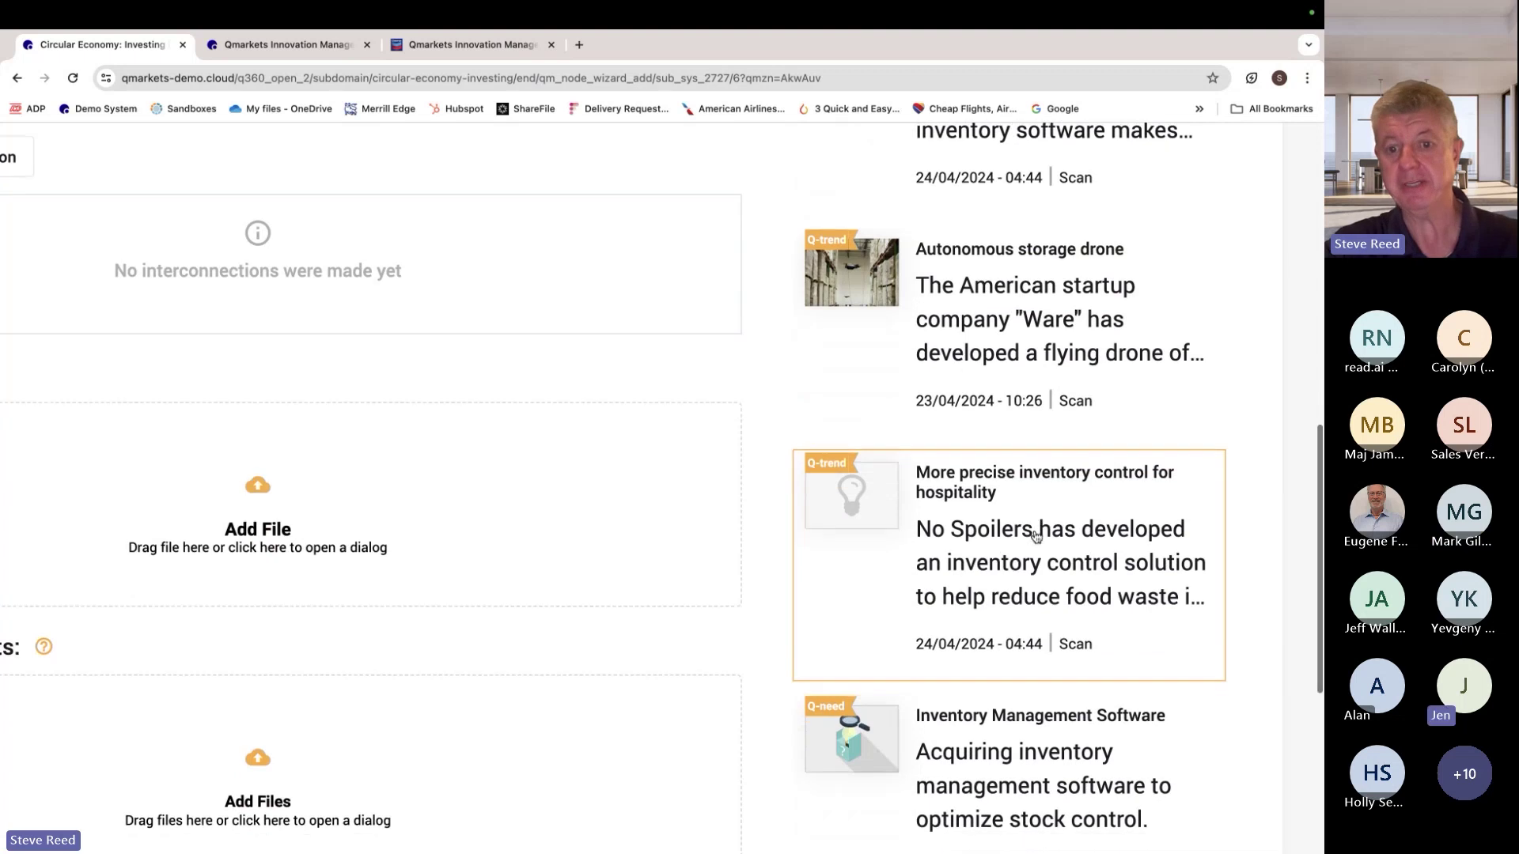
pyautogui.scroll(12, 1036, 536)
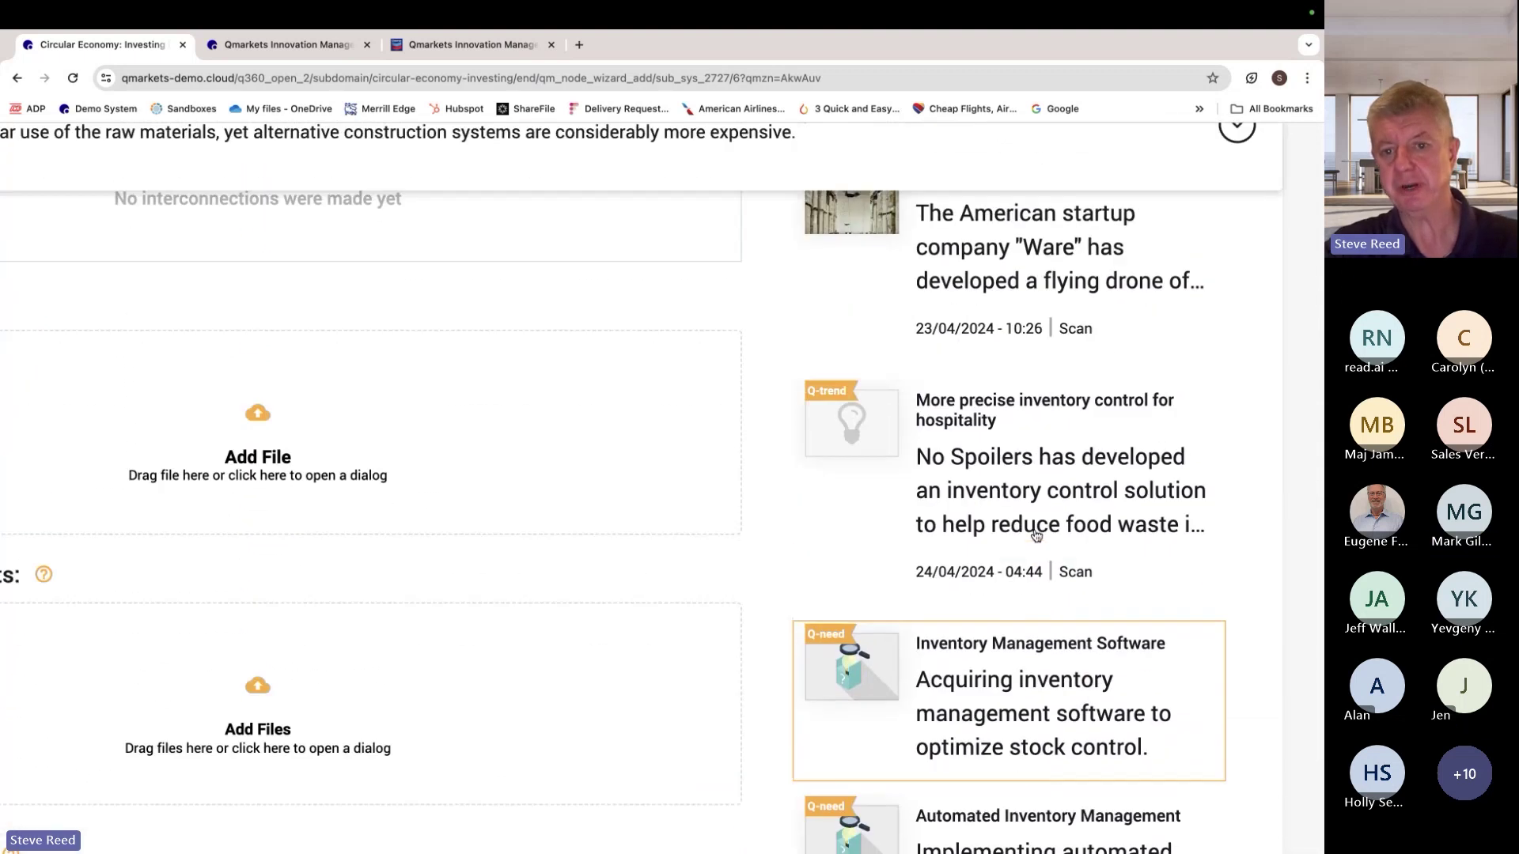
pyautogui.scroll(4, 1032, 506)
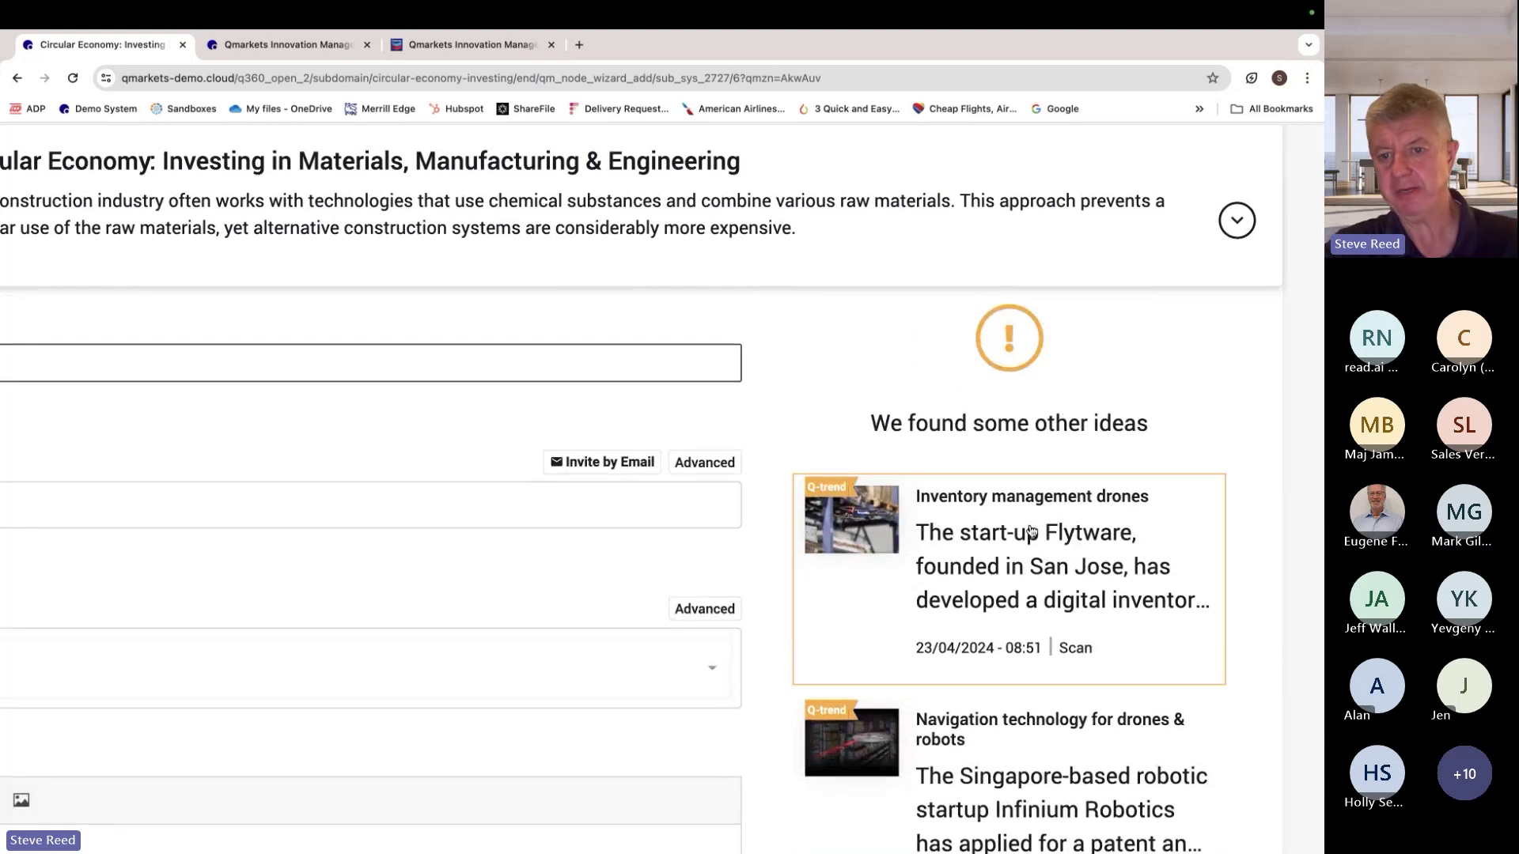
pyautogui.scroll(-5, 1052, 474)
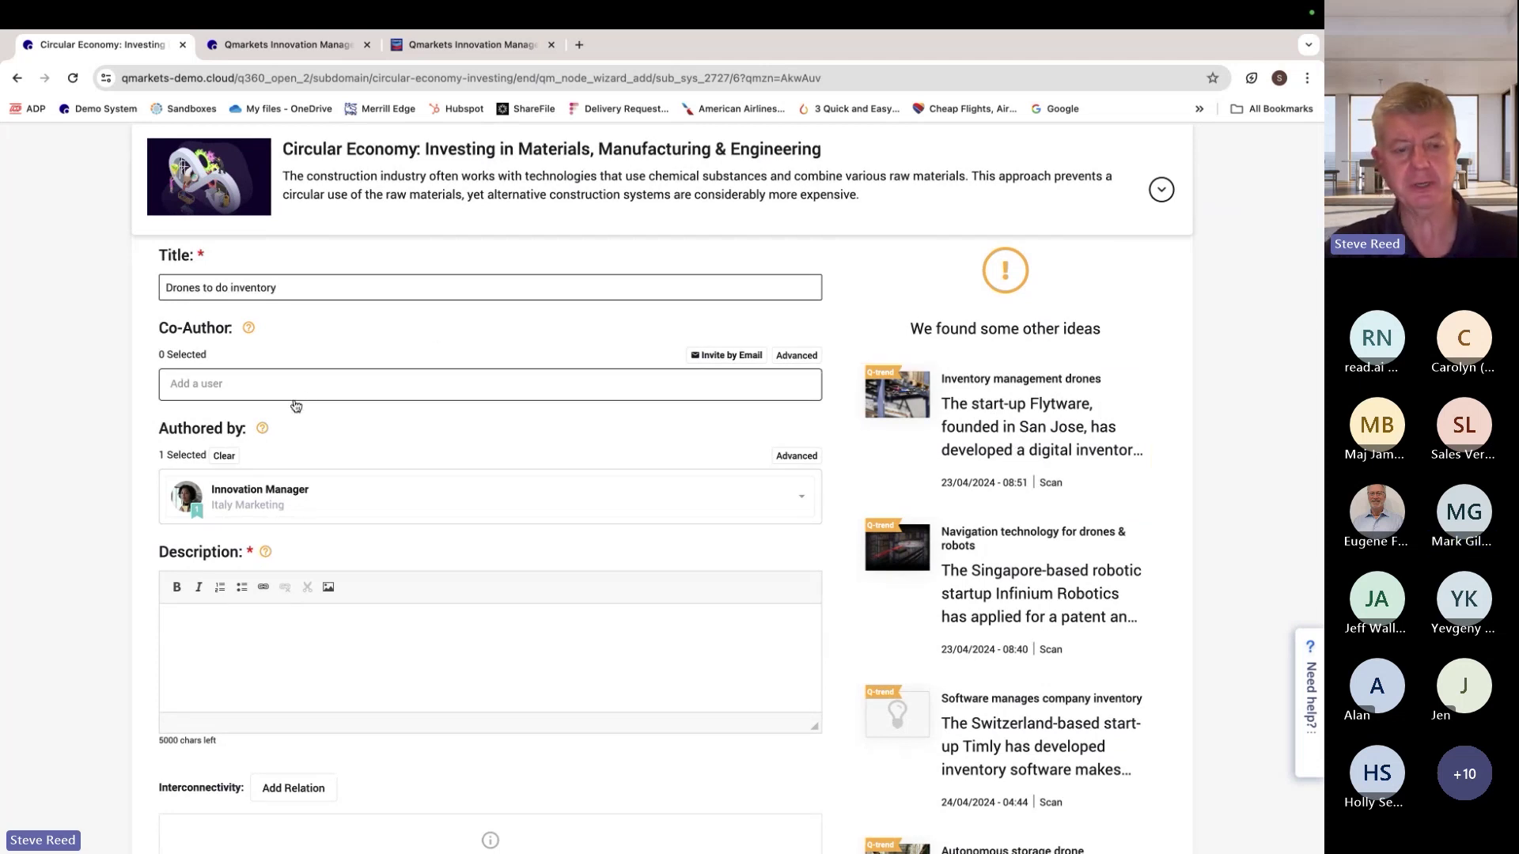
# Enter "alksjdf;lkaskdjf;lskdj" as the placeholder description of the idea.
pyautogui.click(241, 638)
pyautogui.write('alksjdf;lkaskdjf;lskdj')
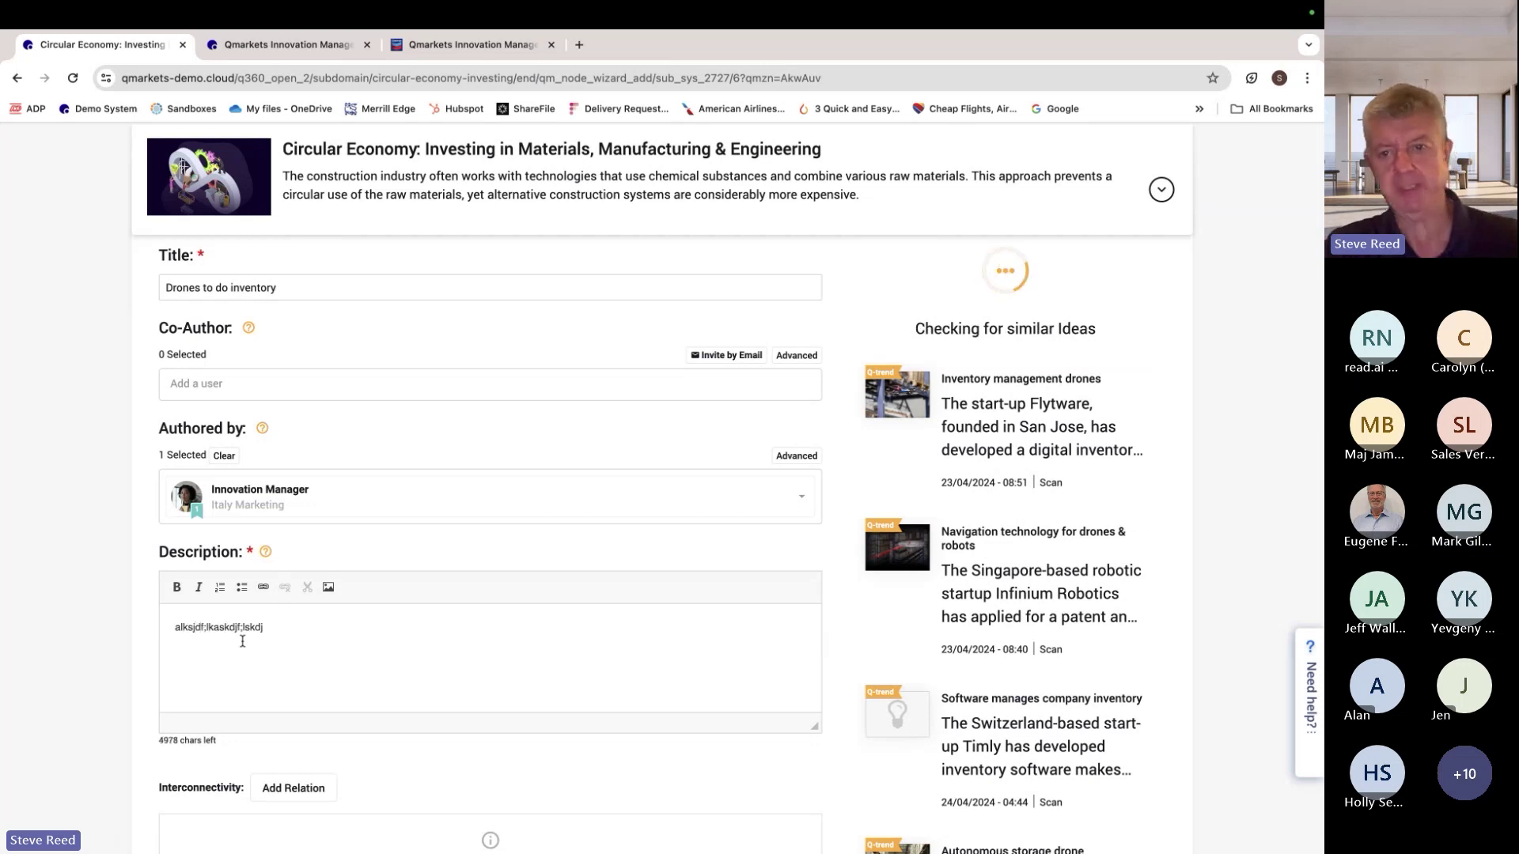
pyautogui.scroll(-3, 583, 515)
pyautogui.scroll(-2, 558, 492)
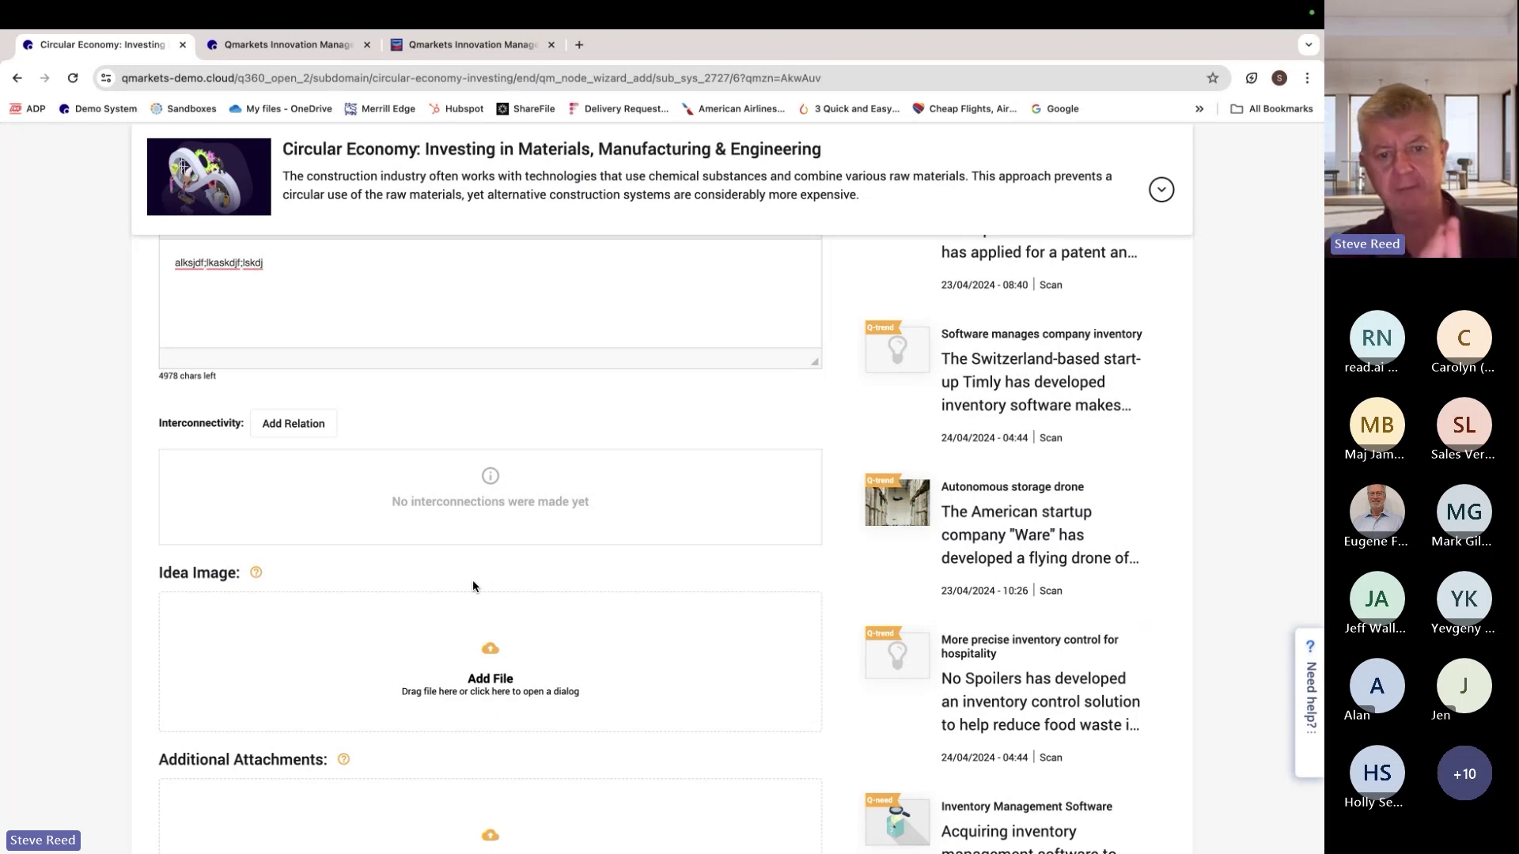
# Mark the idea as anonymous but not confidential, then submit it and dismiss the thank-you dialog.
pyautogui.scroll(-5, 482, 582)
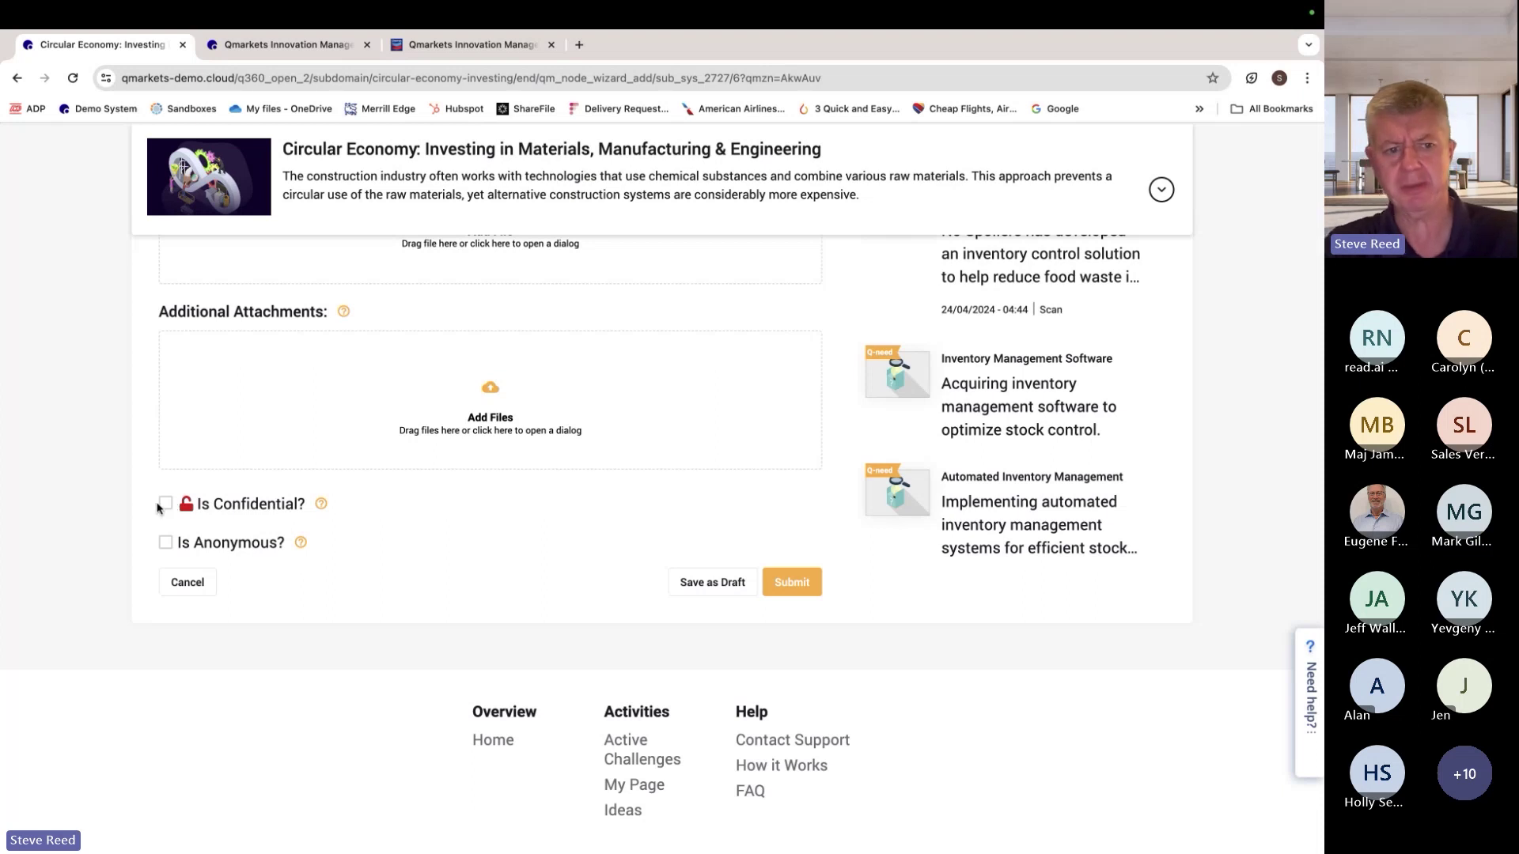
pyautogui.click(166, 505)
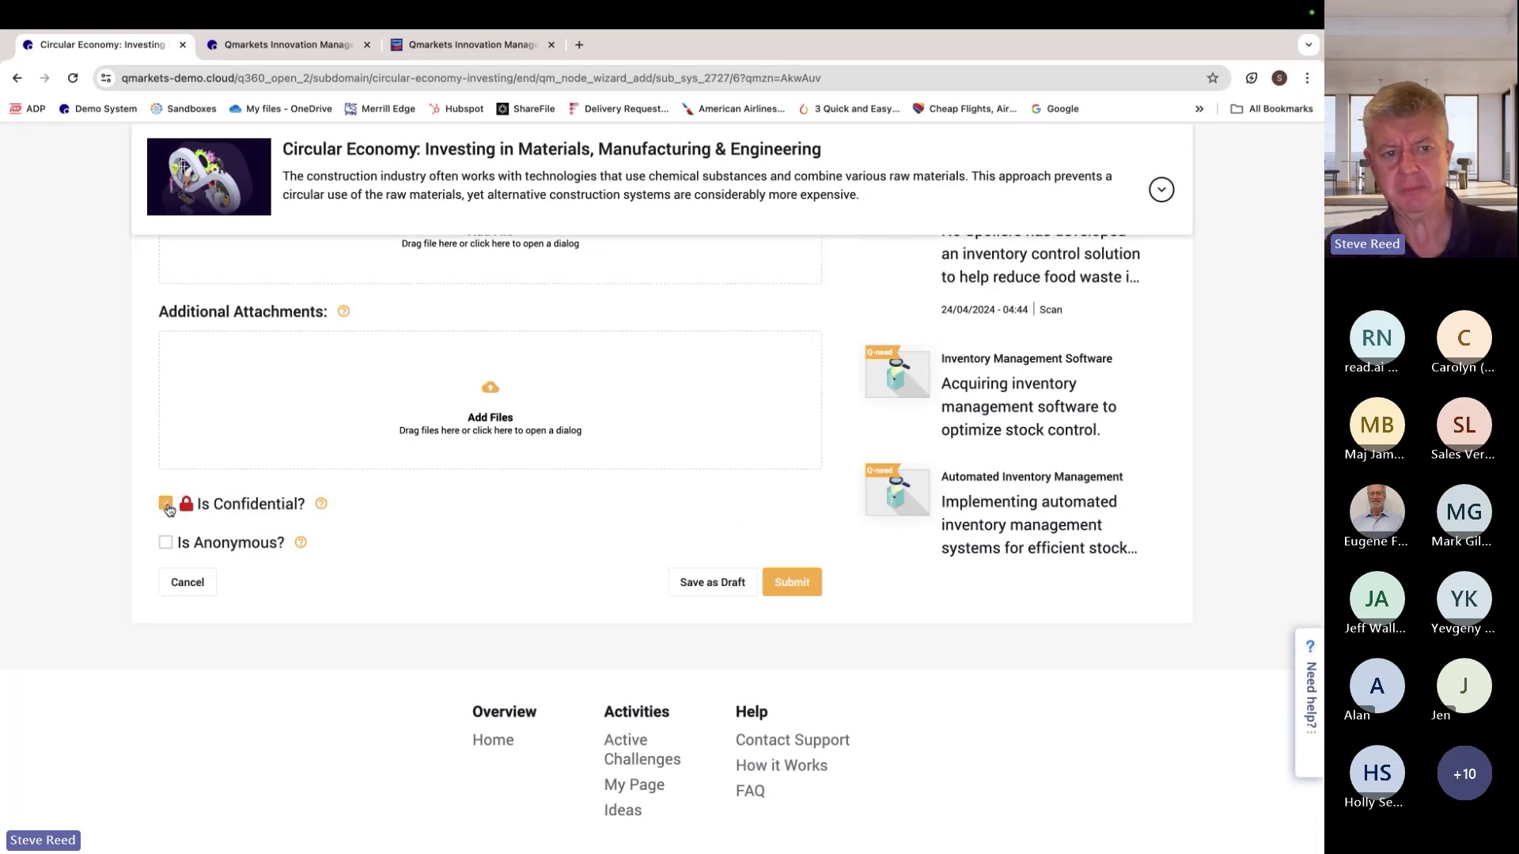
pyautogui.click(166, 505)
pyautogui.click(166, 544)
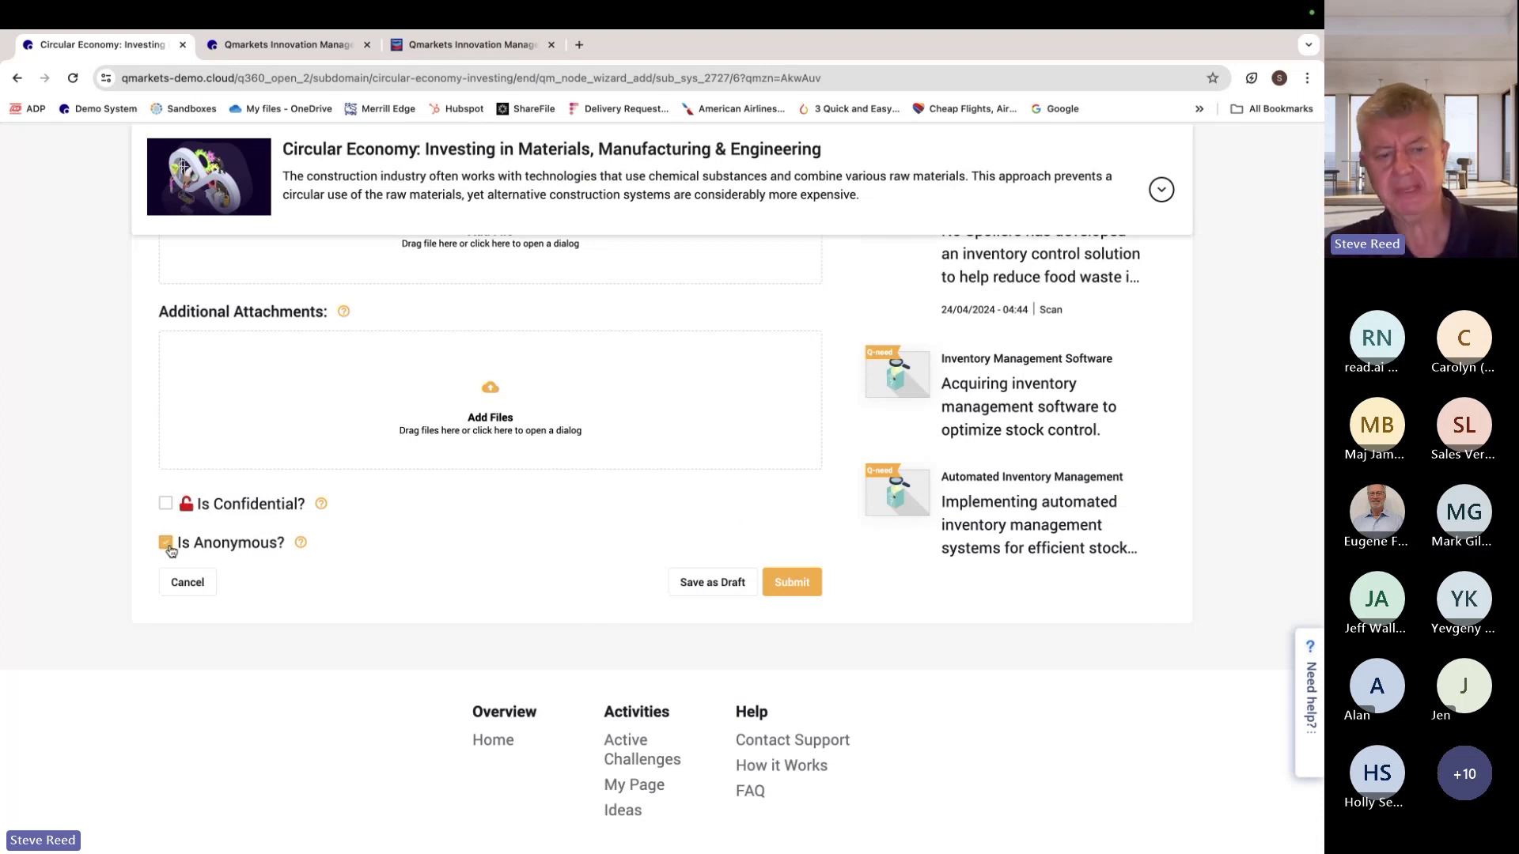
pyautogui.click(793, 582)
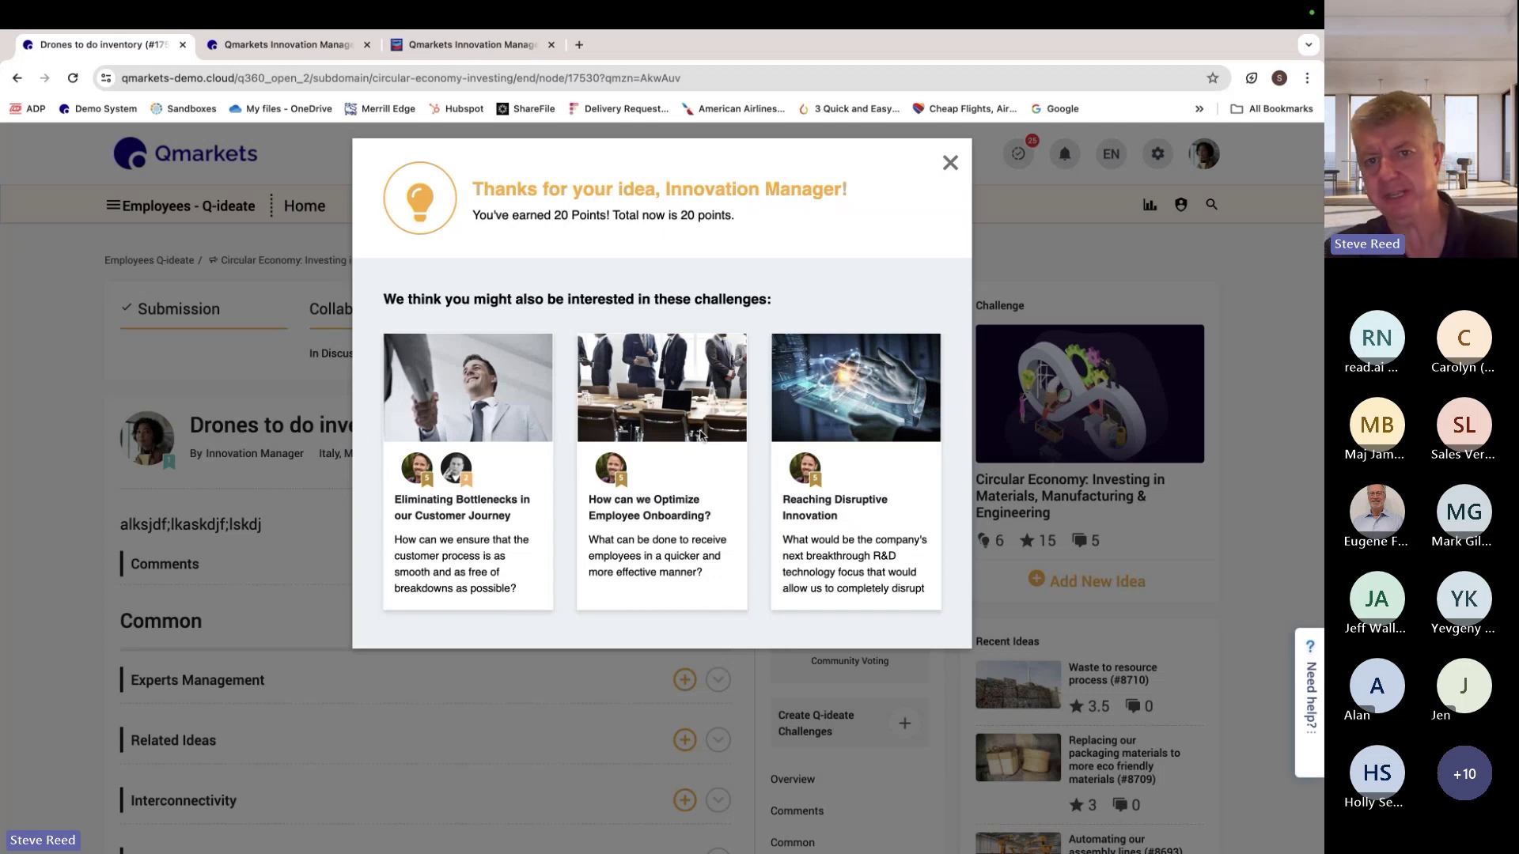
pyautogui.click(948, 163)
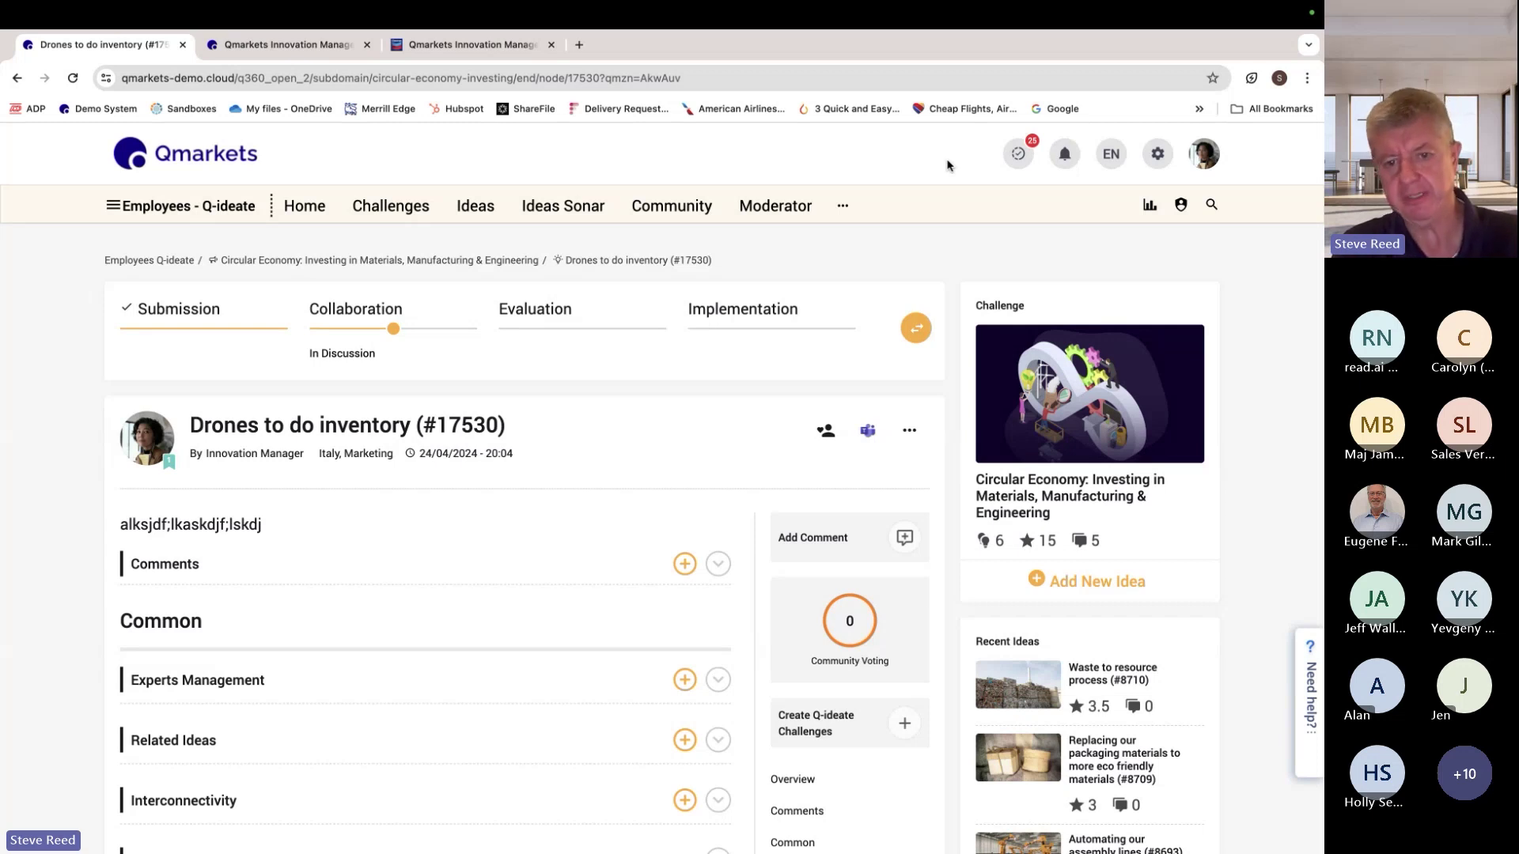
# Open the Clustering page to view the ideas grouped by theme.
pyautogui.click(843, 206)
pyautogui.click(875, 335)
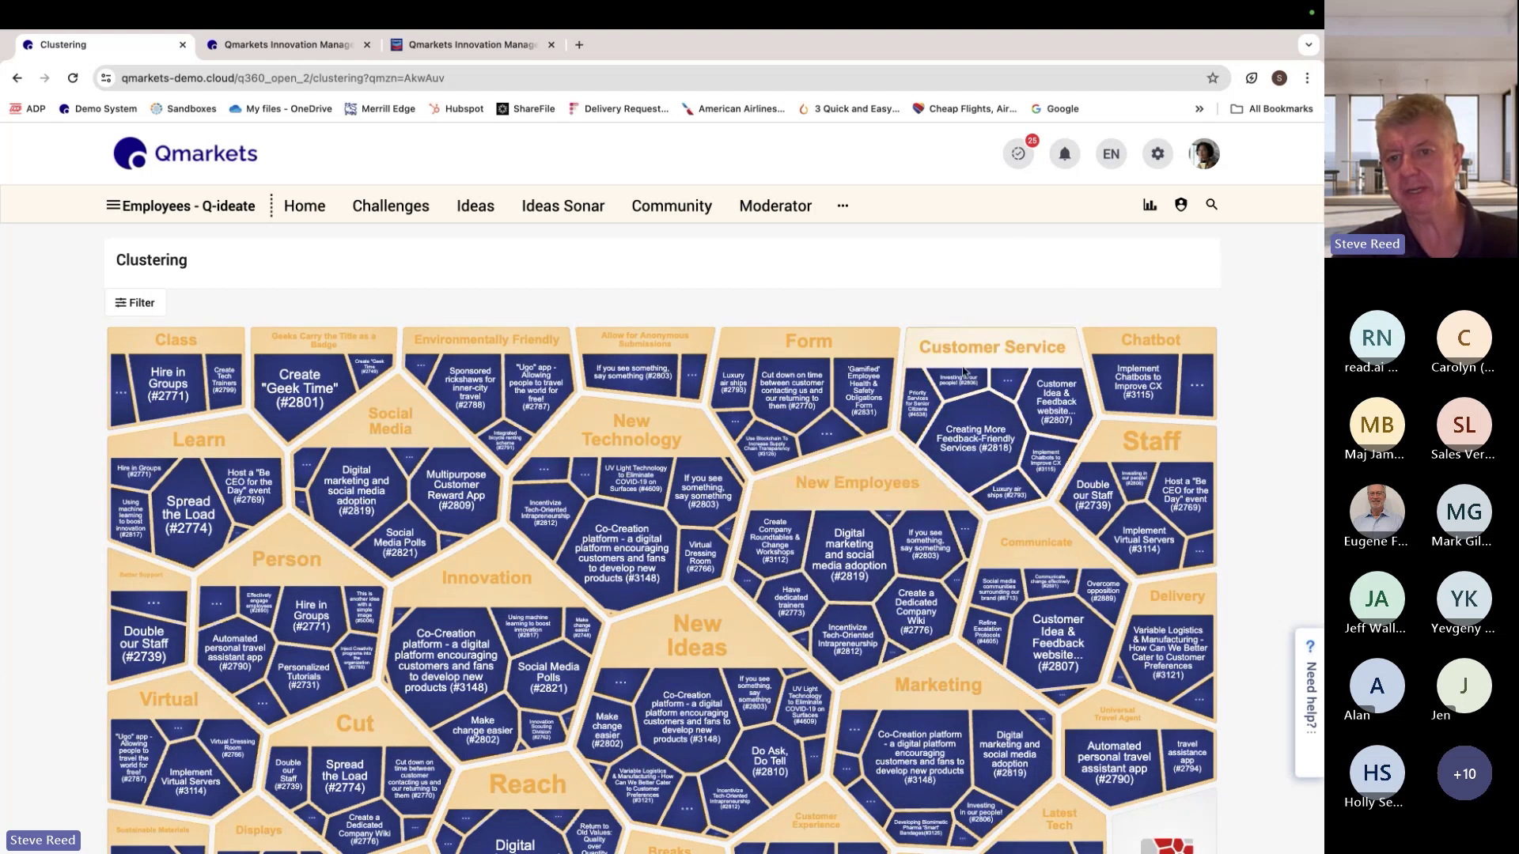
# Return to the Employees Q-ideate home page and look through the innovation clusters, active challenges and recent ideas.
pyautogui.click(308, 211)
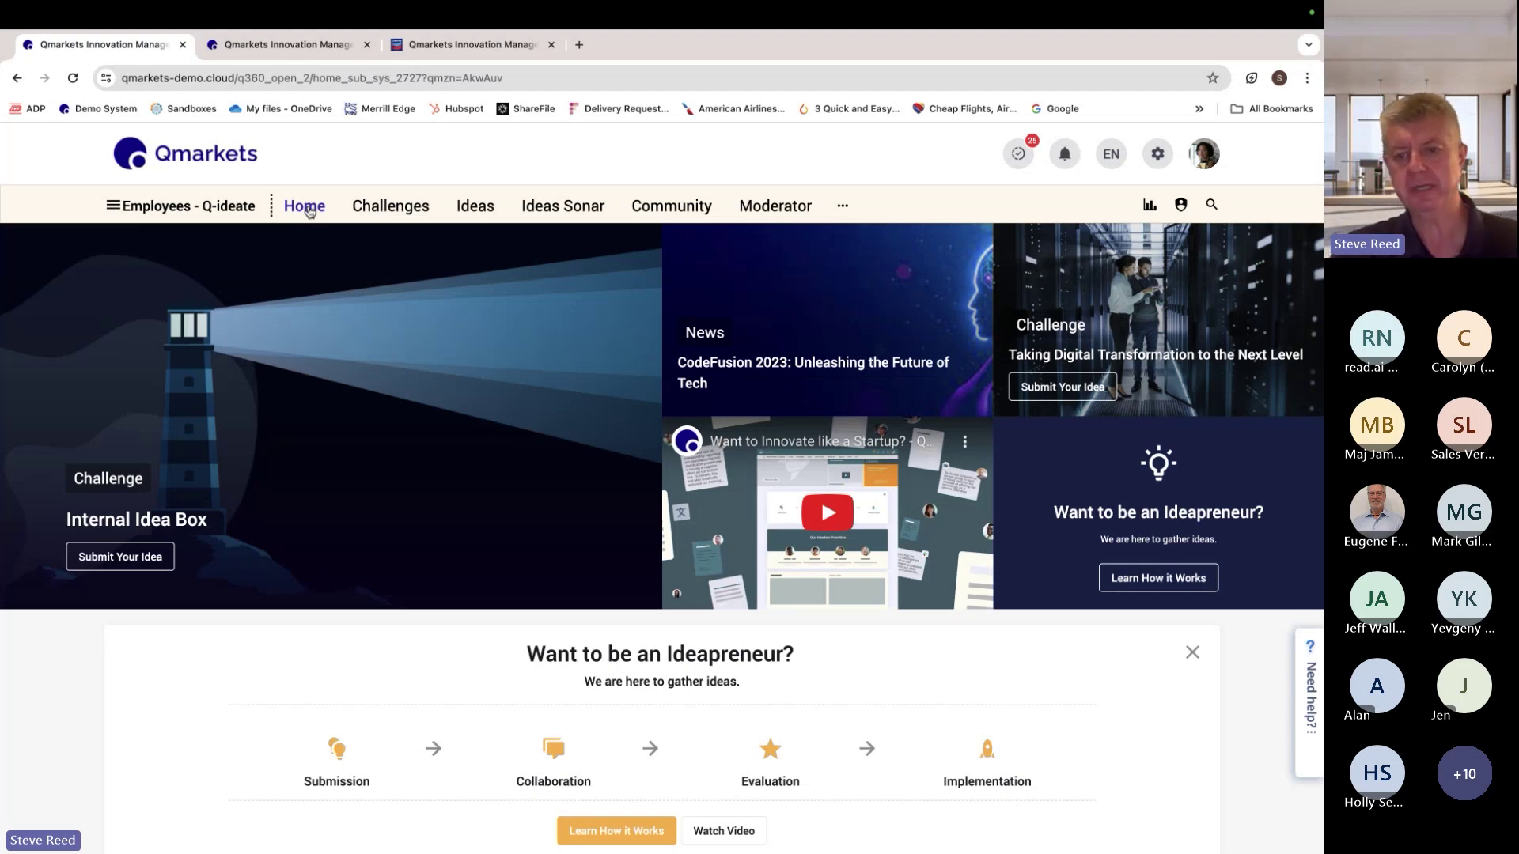
pyautogui.scroll(-14, 448, 471)
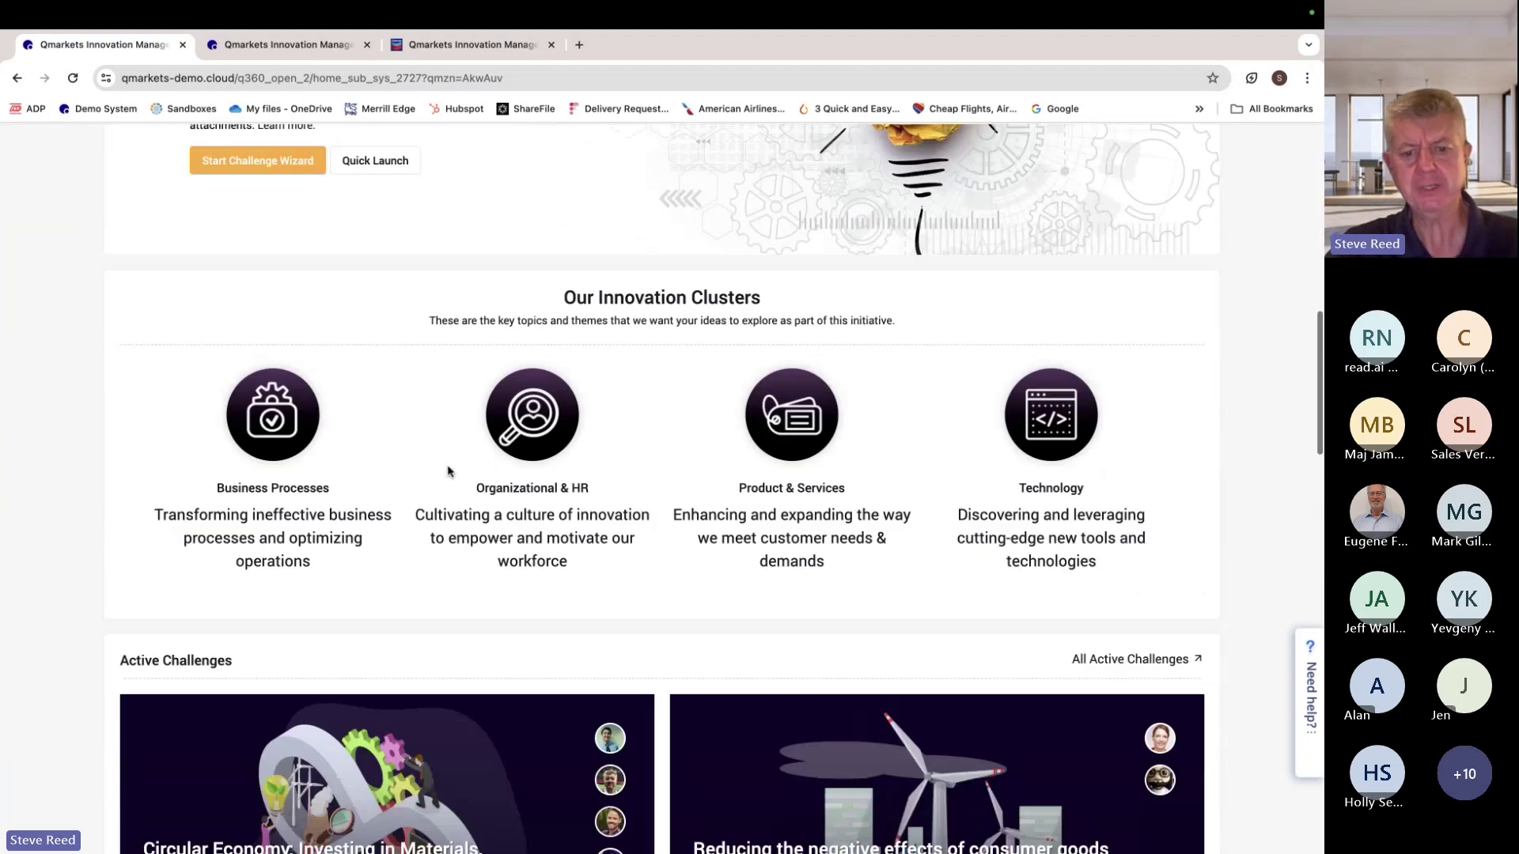
pyautogui.scroll(-12, 448, 471)
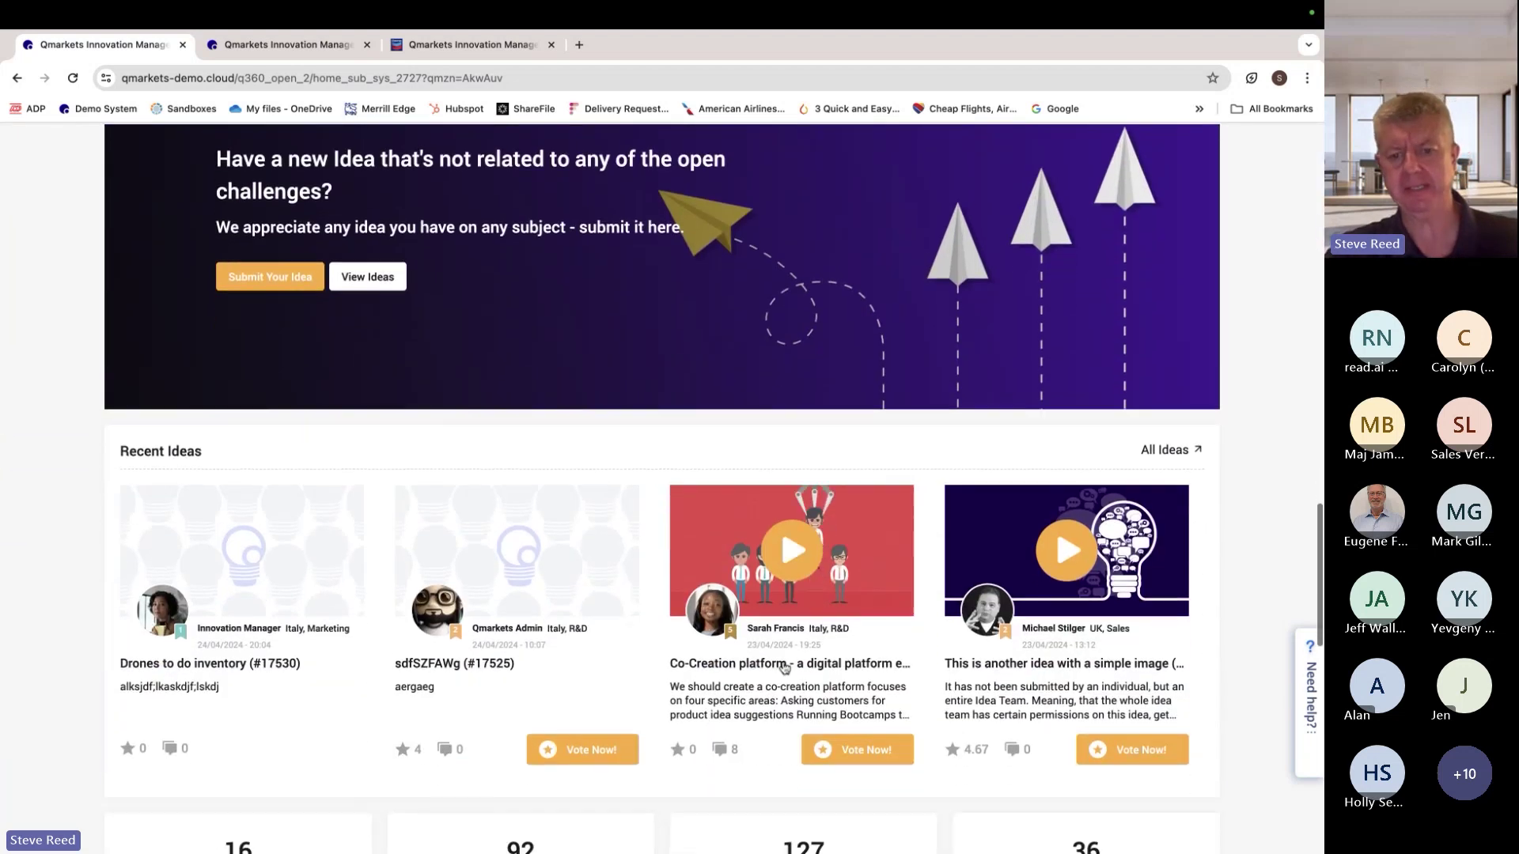
pyautogui.scroll(-1, 977, 562)
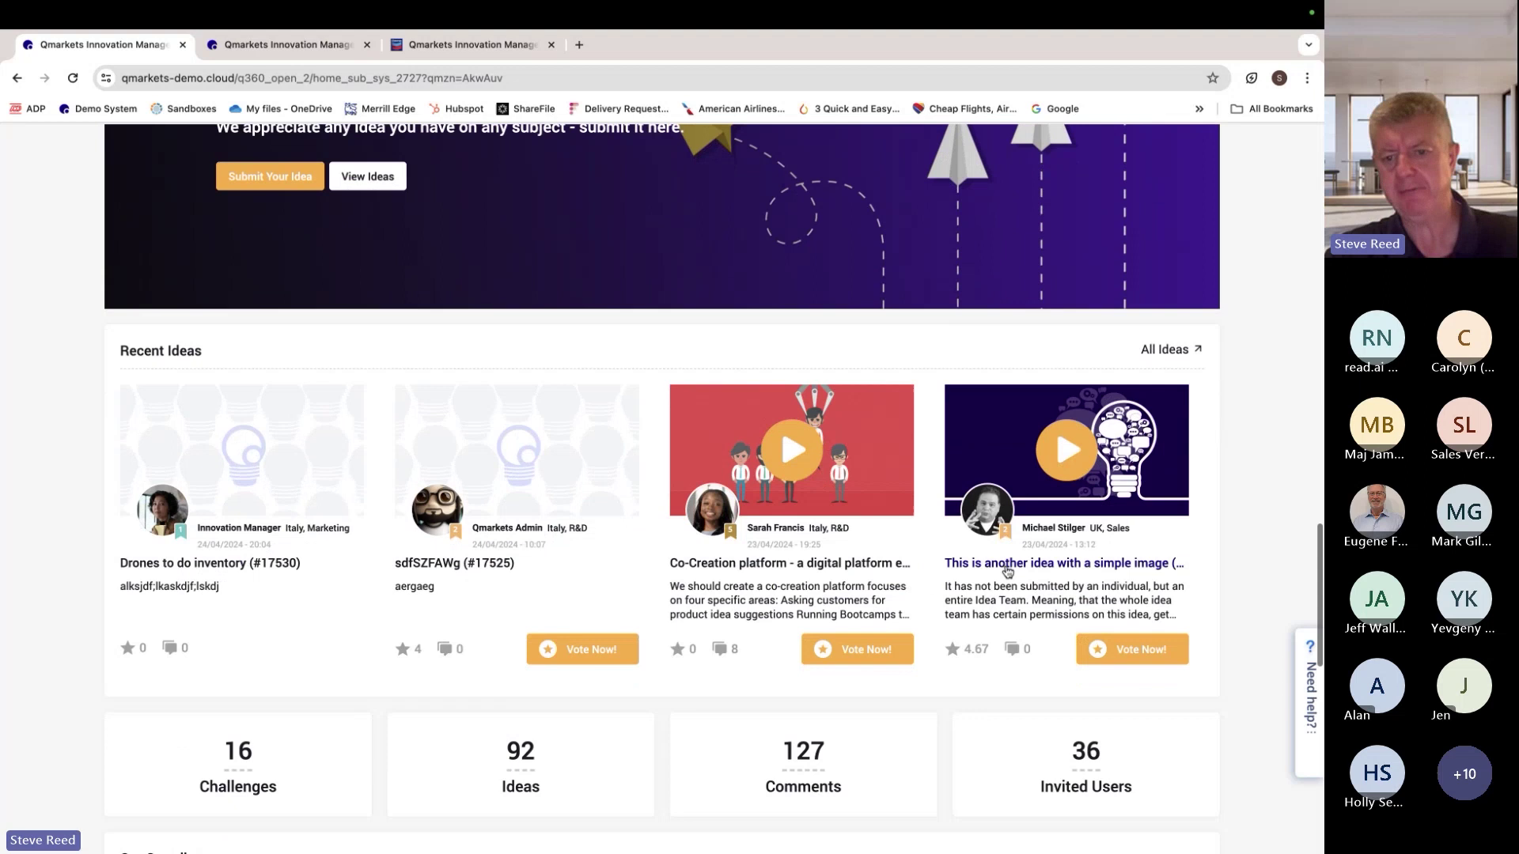
# Open the recent idea "This is another idea with a simple image", give it a five-star community vote and dismiss the thank-you dialog.
pyautogui.click(976, 563)
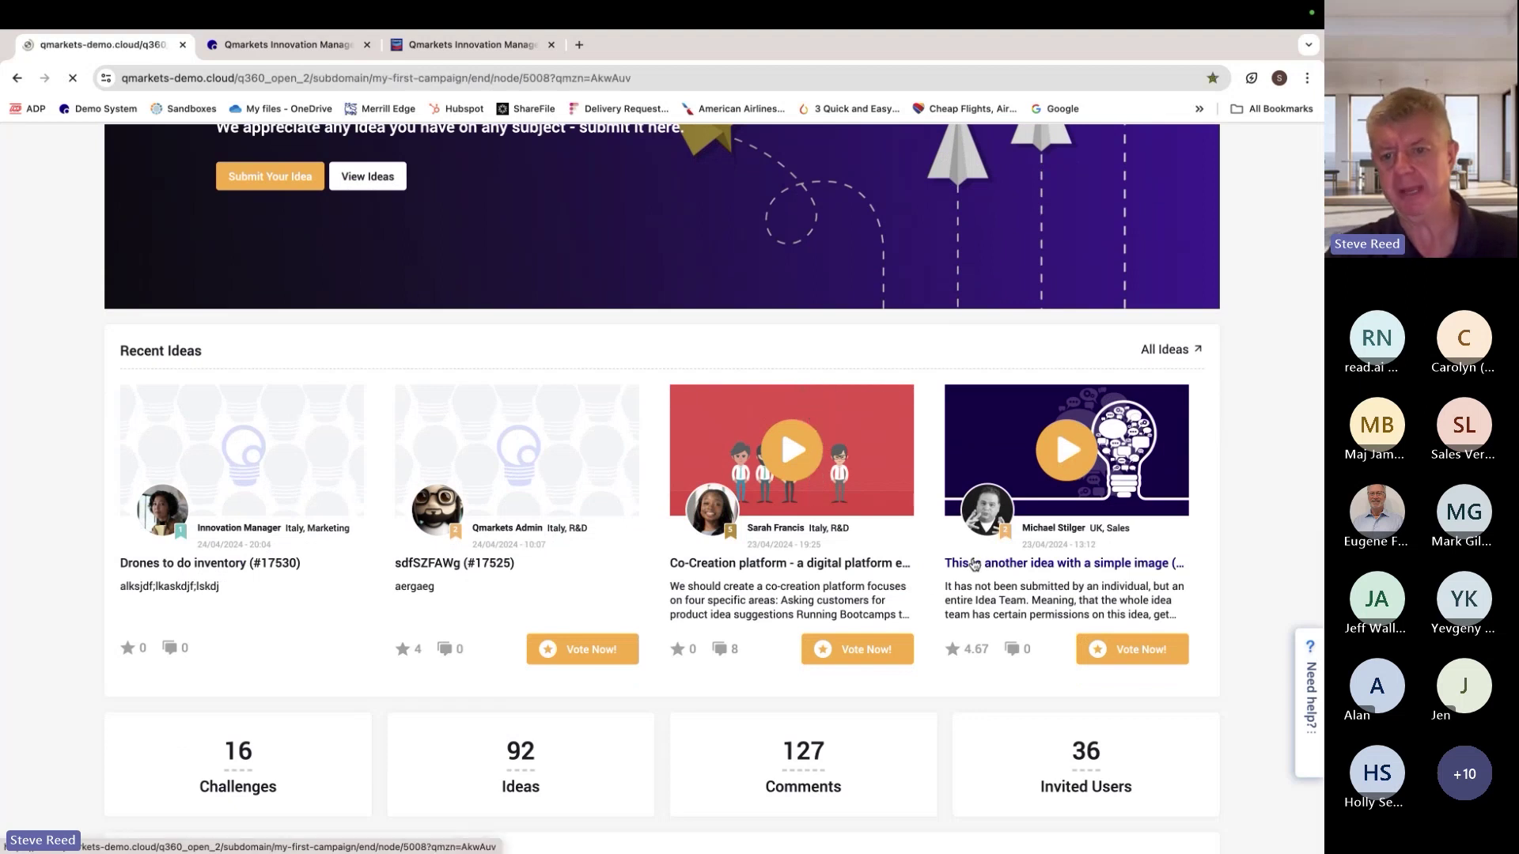
pyautogui.scroll(-1, 662, 625)
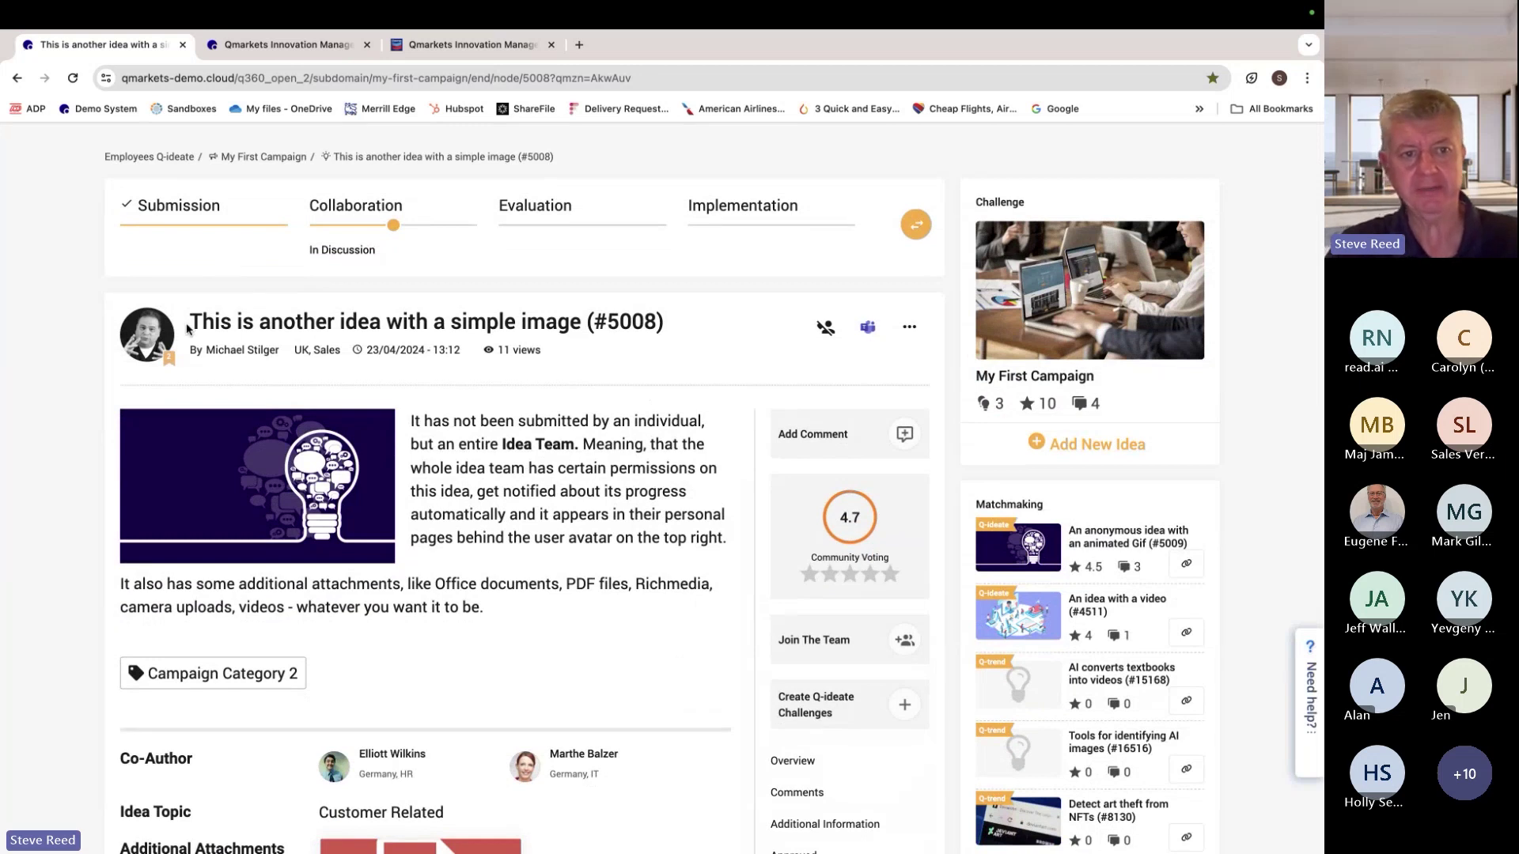
pyautogui.moveTo(190, 321); pyautogui.dragTo(565, 349)
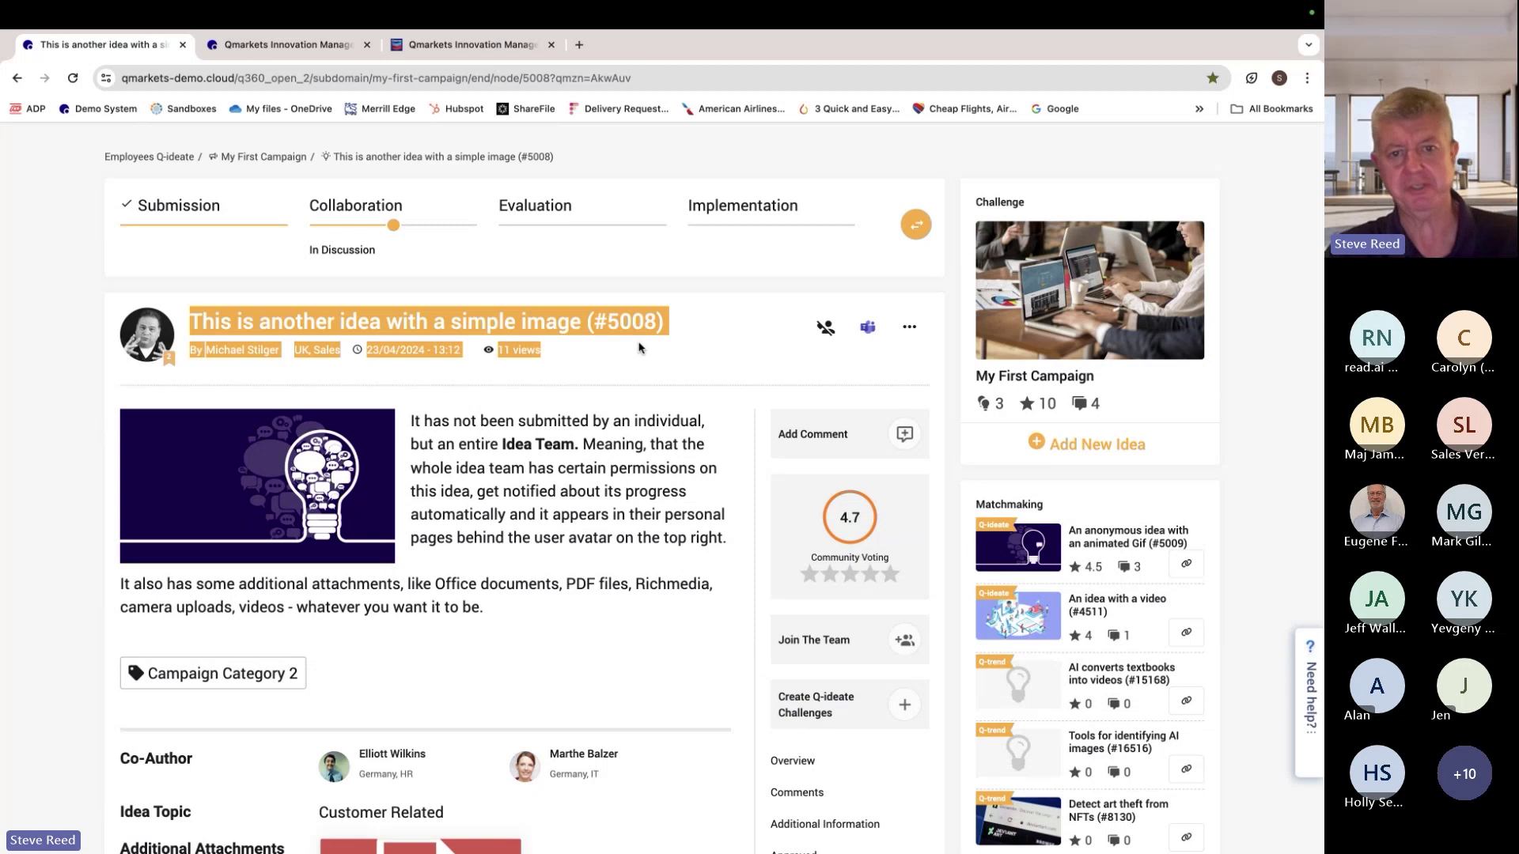
pyautogui.click(575, 425)
pyautogui.scroll(-1, 506, 558)
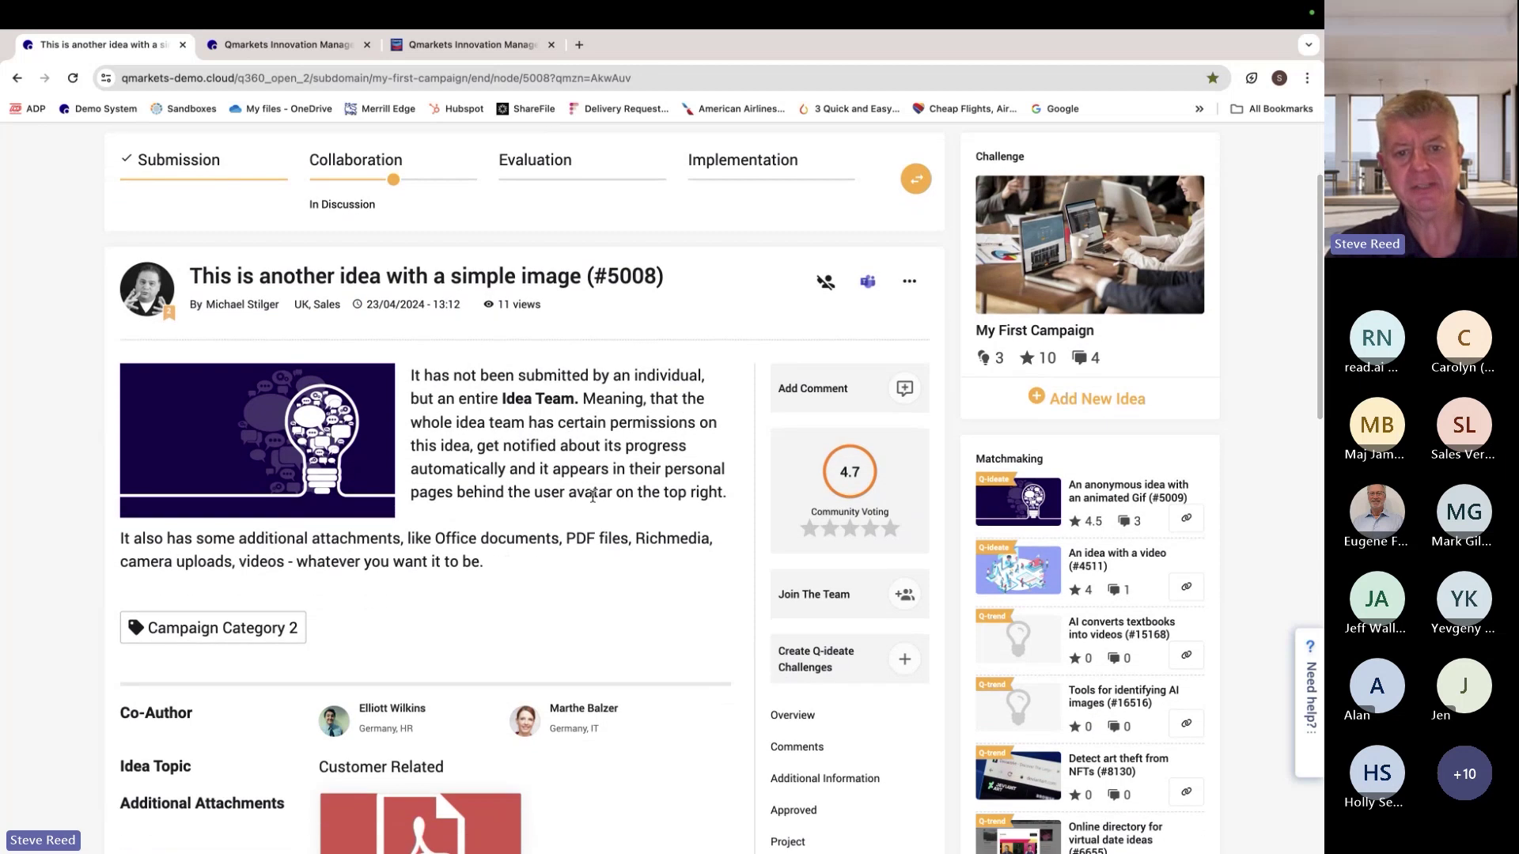
pyautogui.click(892, 529)
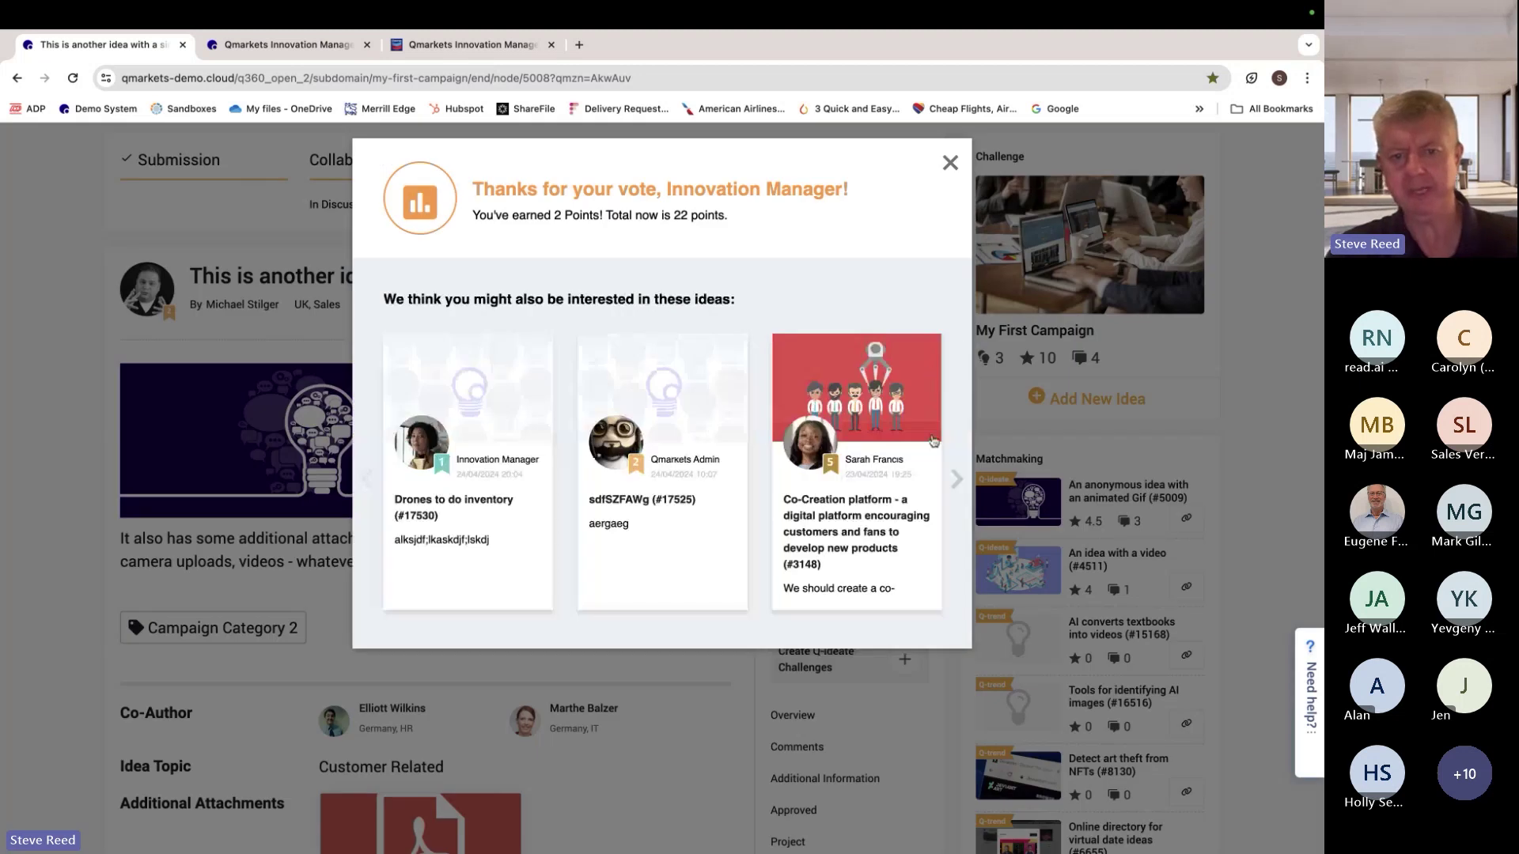
pyautogui.click(950, 163)
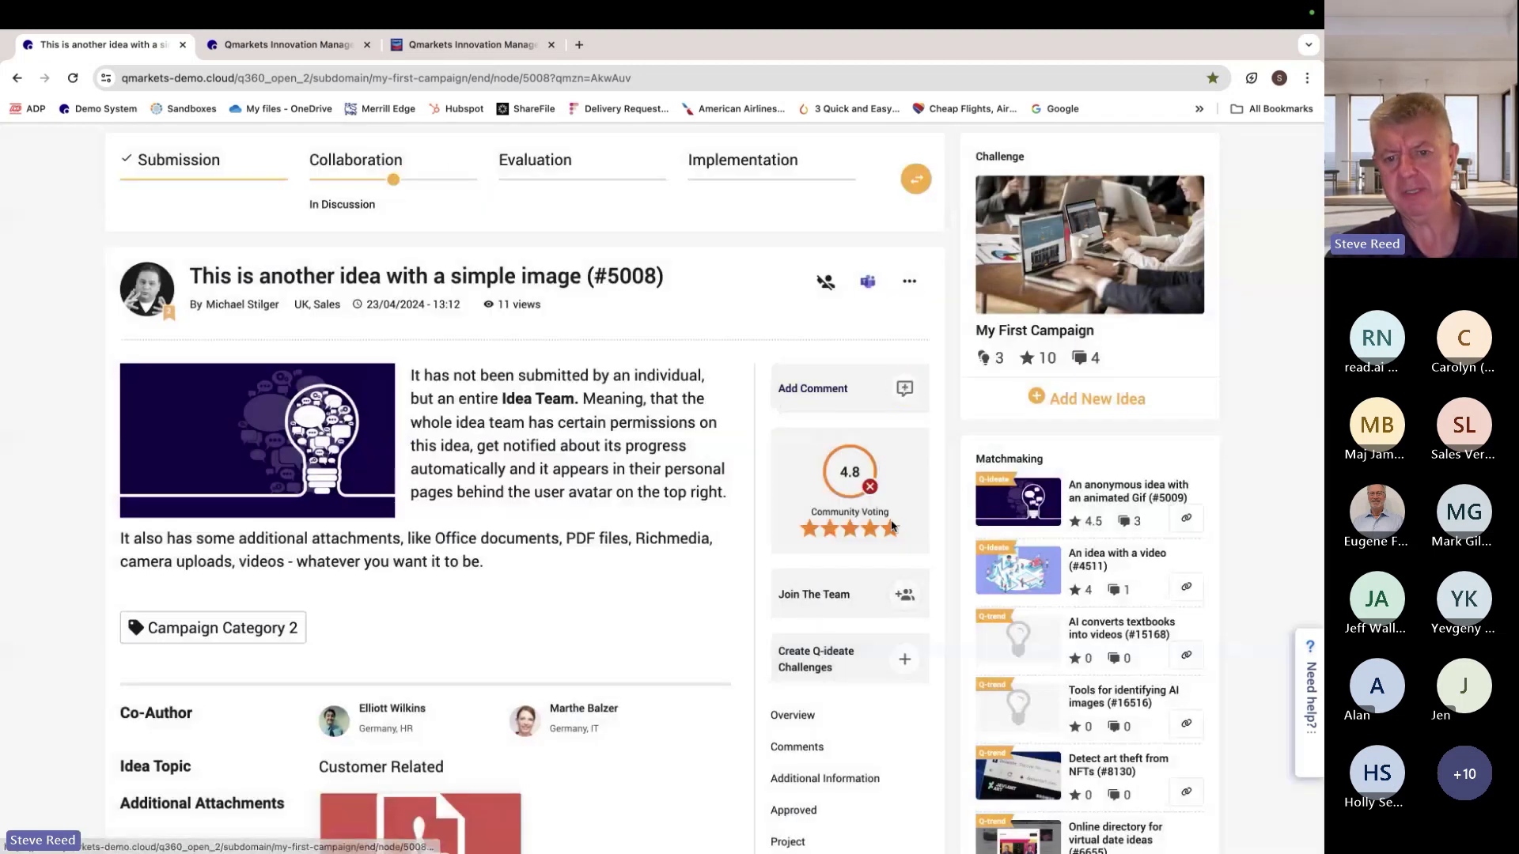
# Join the idea's team with the reason "I'd be happy help aldjf;lsdjf;ds" and an investment level of 12 hours.
pyautogui.click(904, 606)
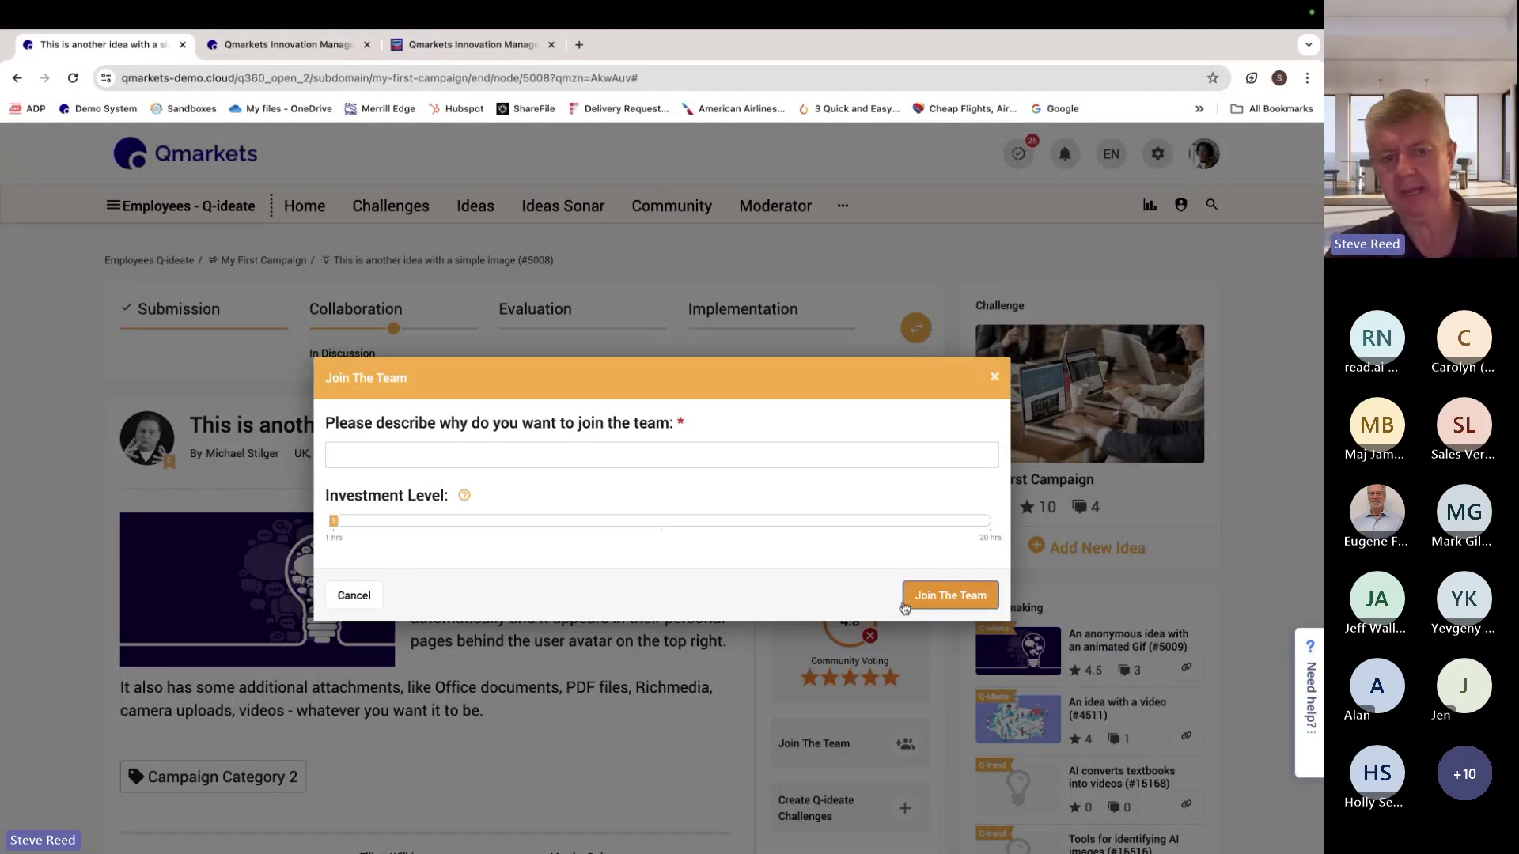
pyautogui.click(456, 461)
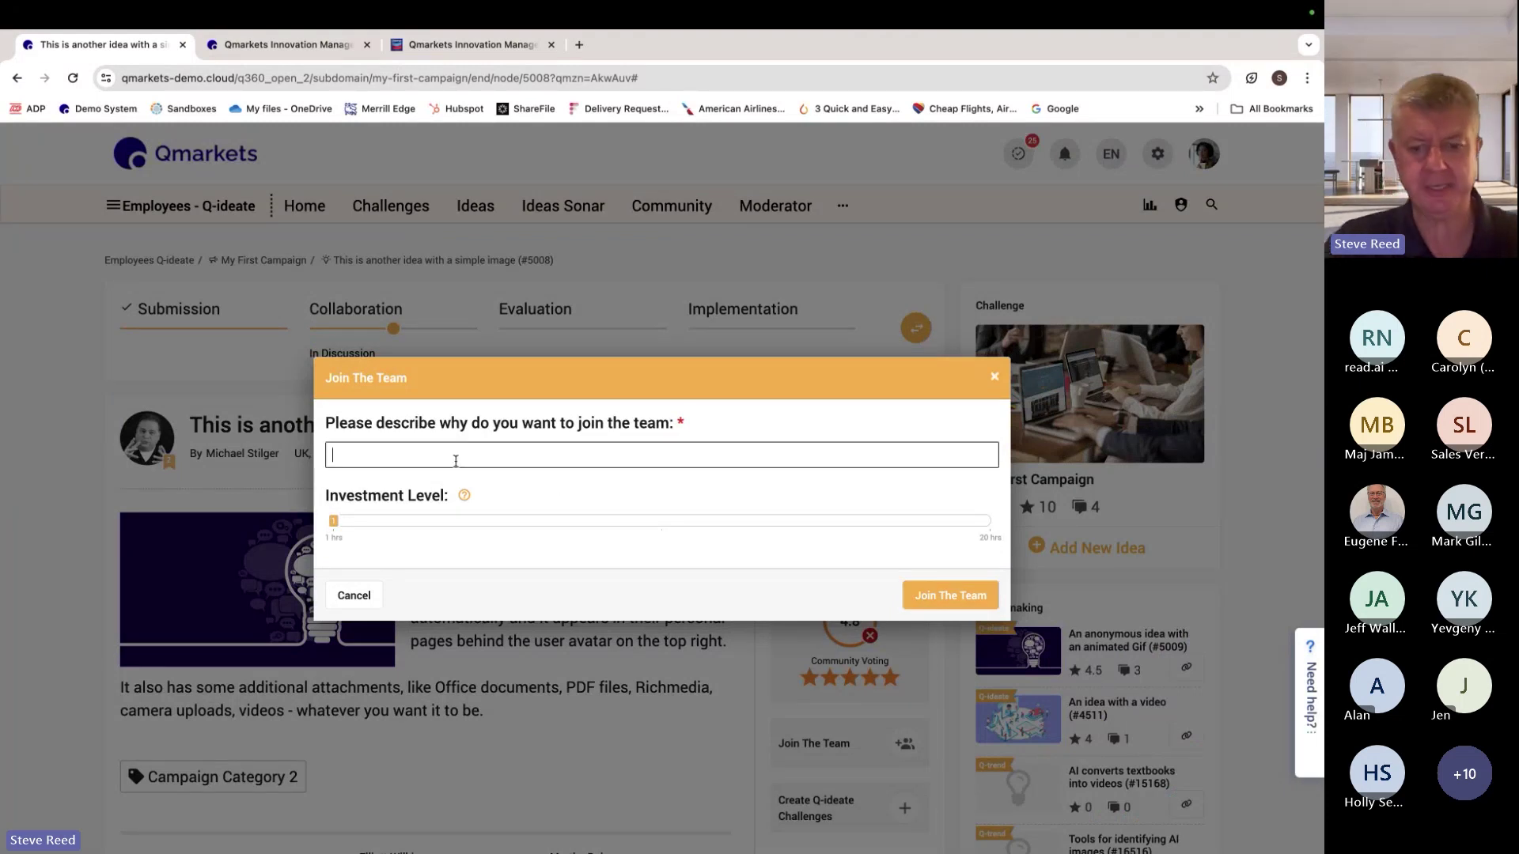
pyautogui.write("I'd b")
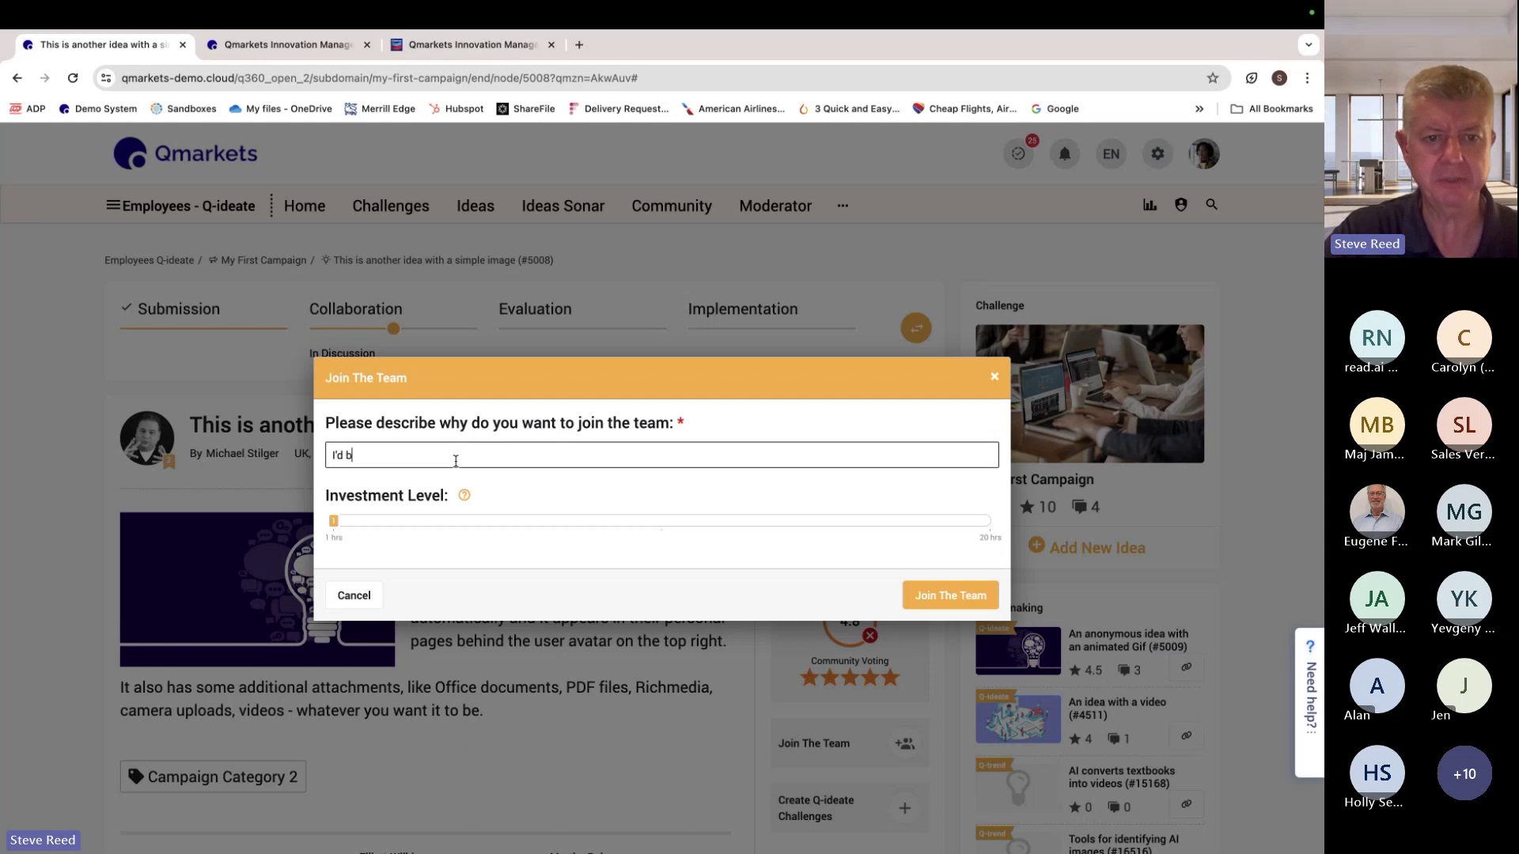
pyautogui.write('e happy help aldjf;lsdjf;ds')
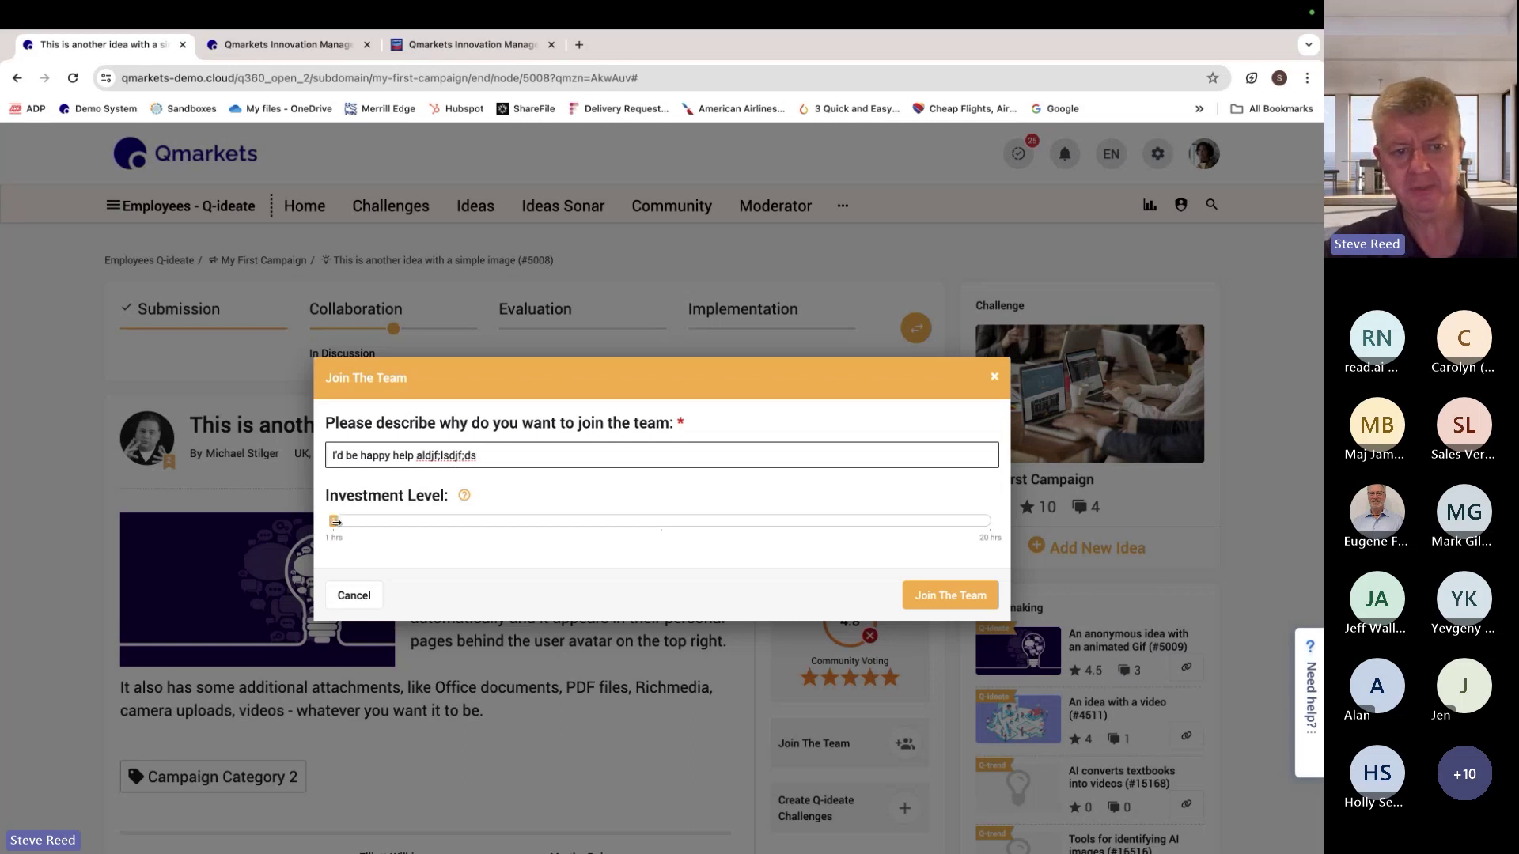
pyautogui.moveTo(335, 521); pyautogui.dragTo(711, 524)
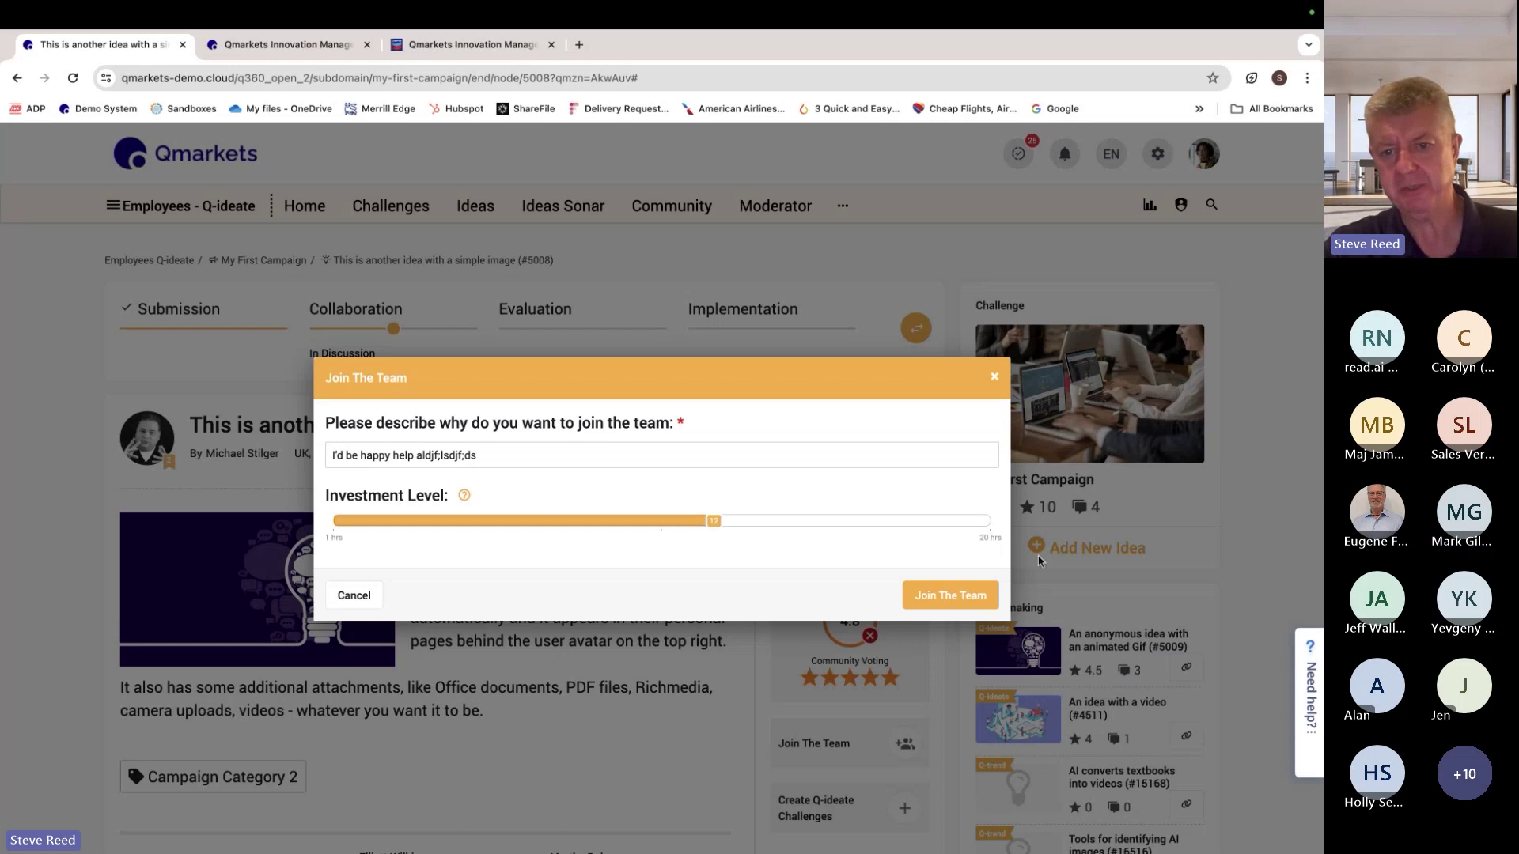
pyautogui.click(936, 609)
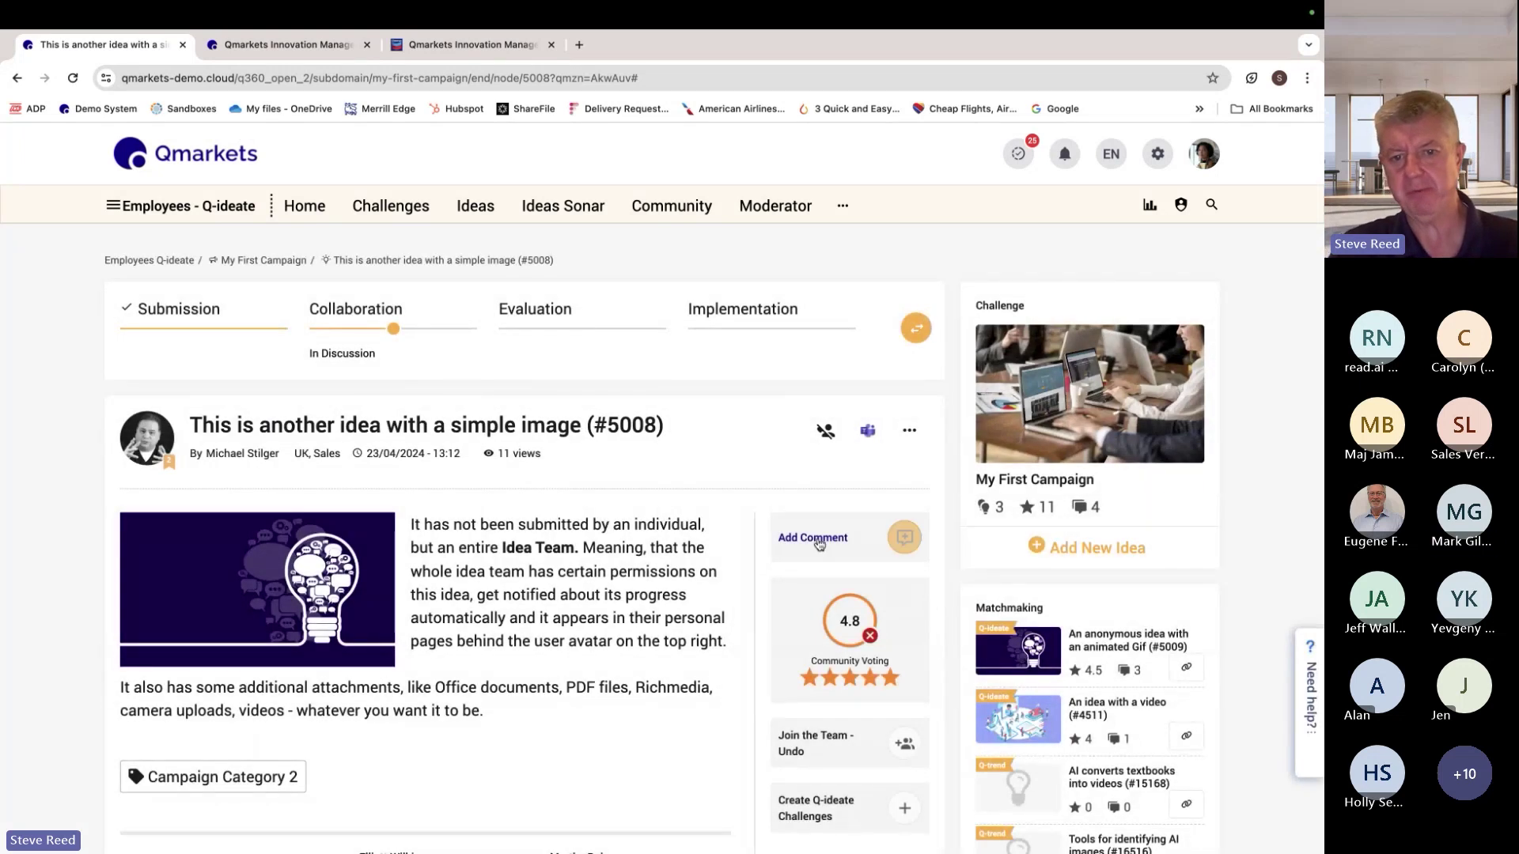
# Look over the idea's details and matchmaking suggestions, and open the Community page with the list of users.
pyautogui.scroll(-5, 791, 482)
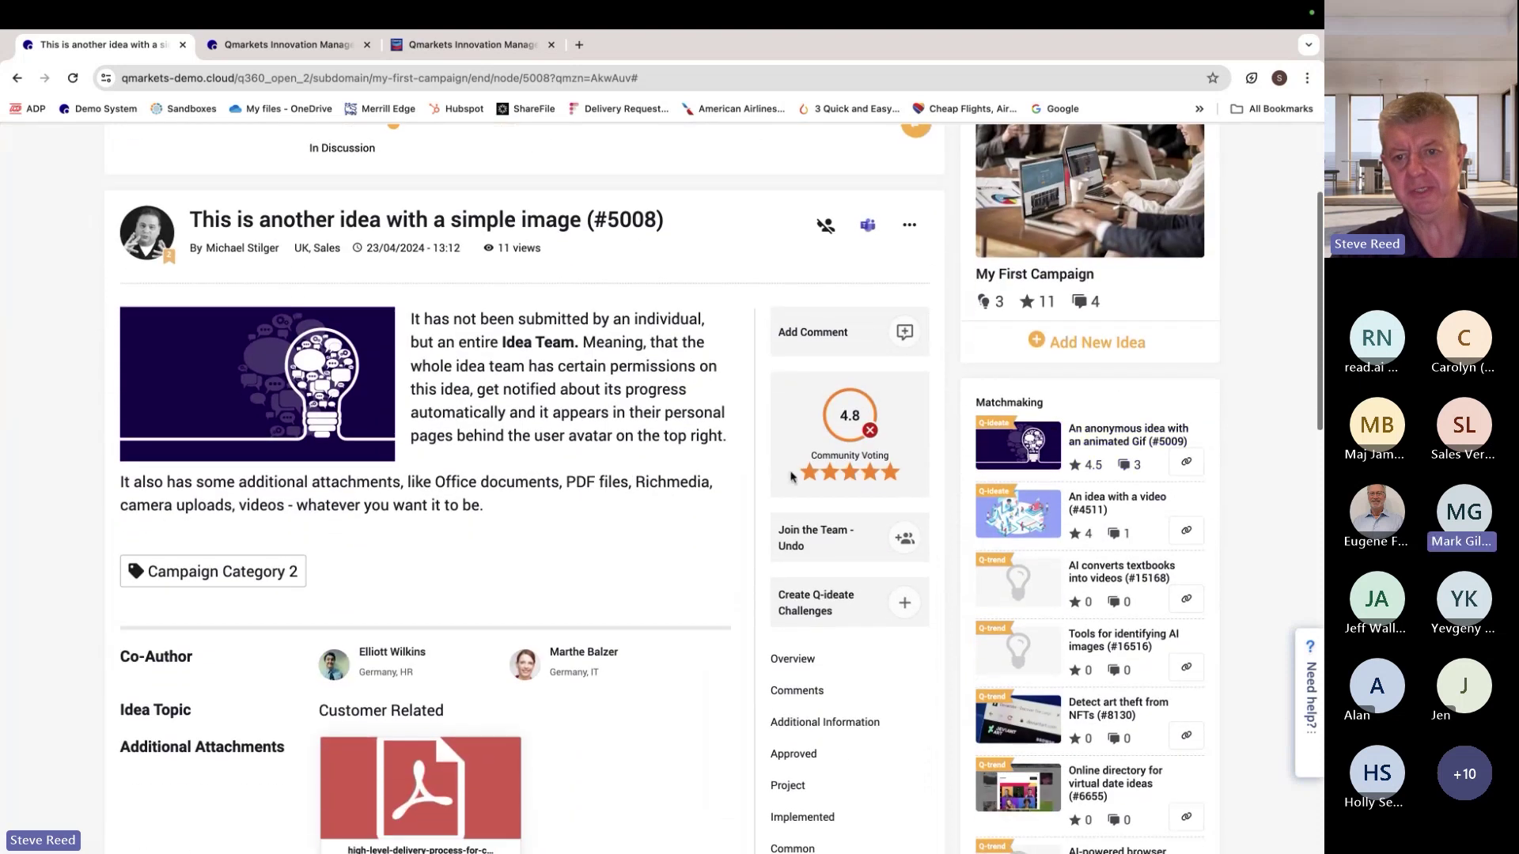
pyautogui.scroll(-1, 1068, 497)
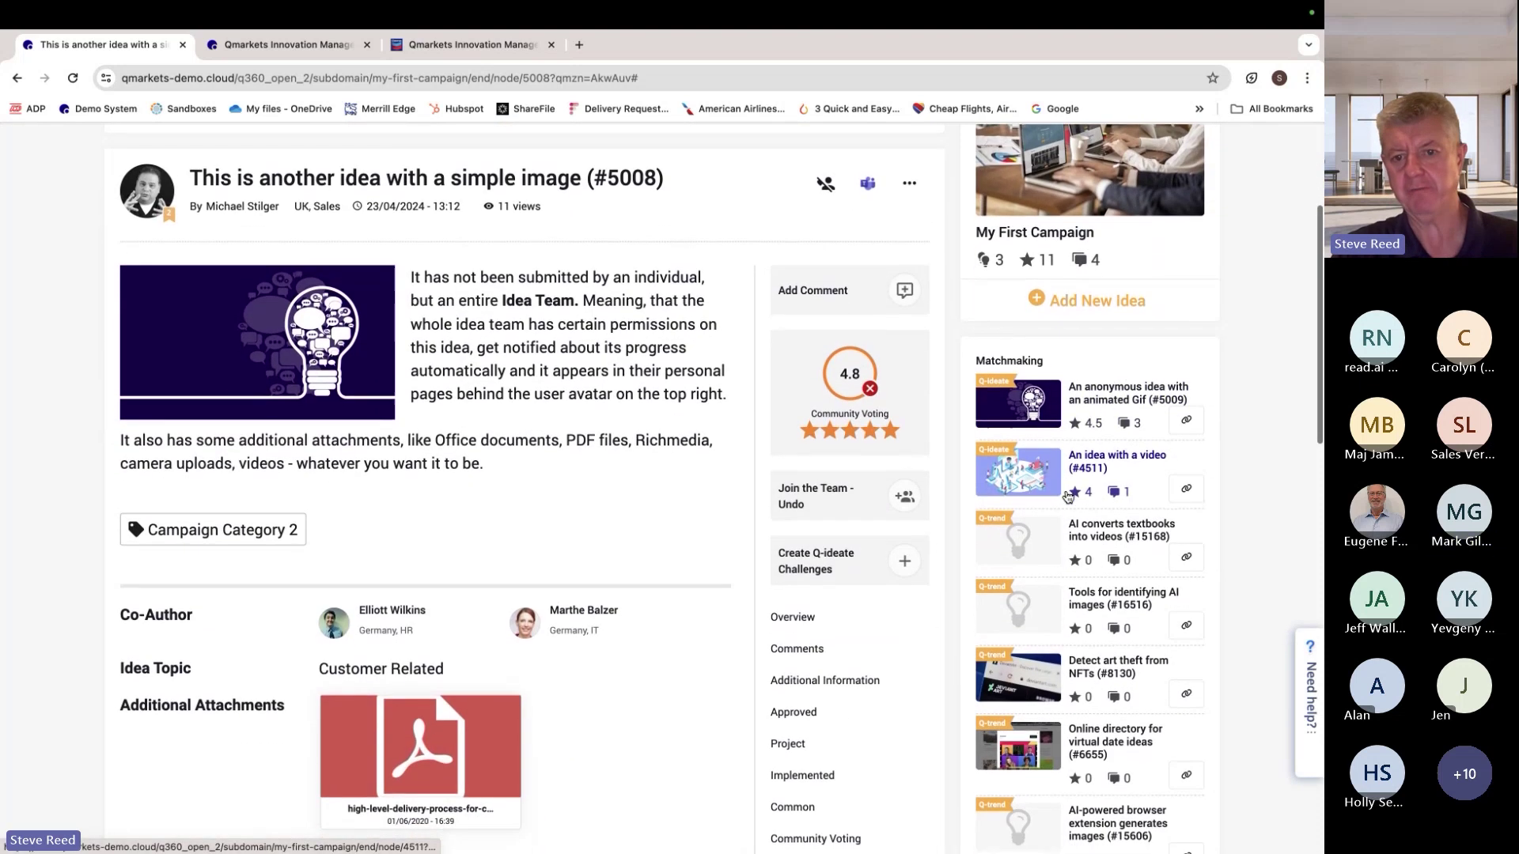
pyautogui.scroll(-1, 1068, 497)
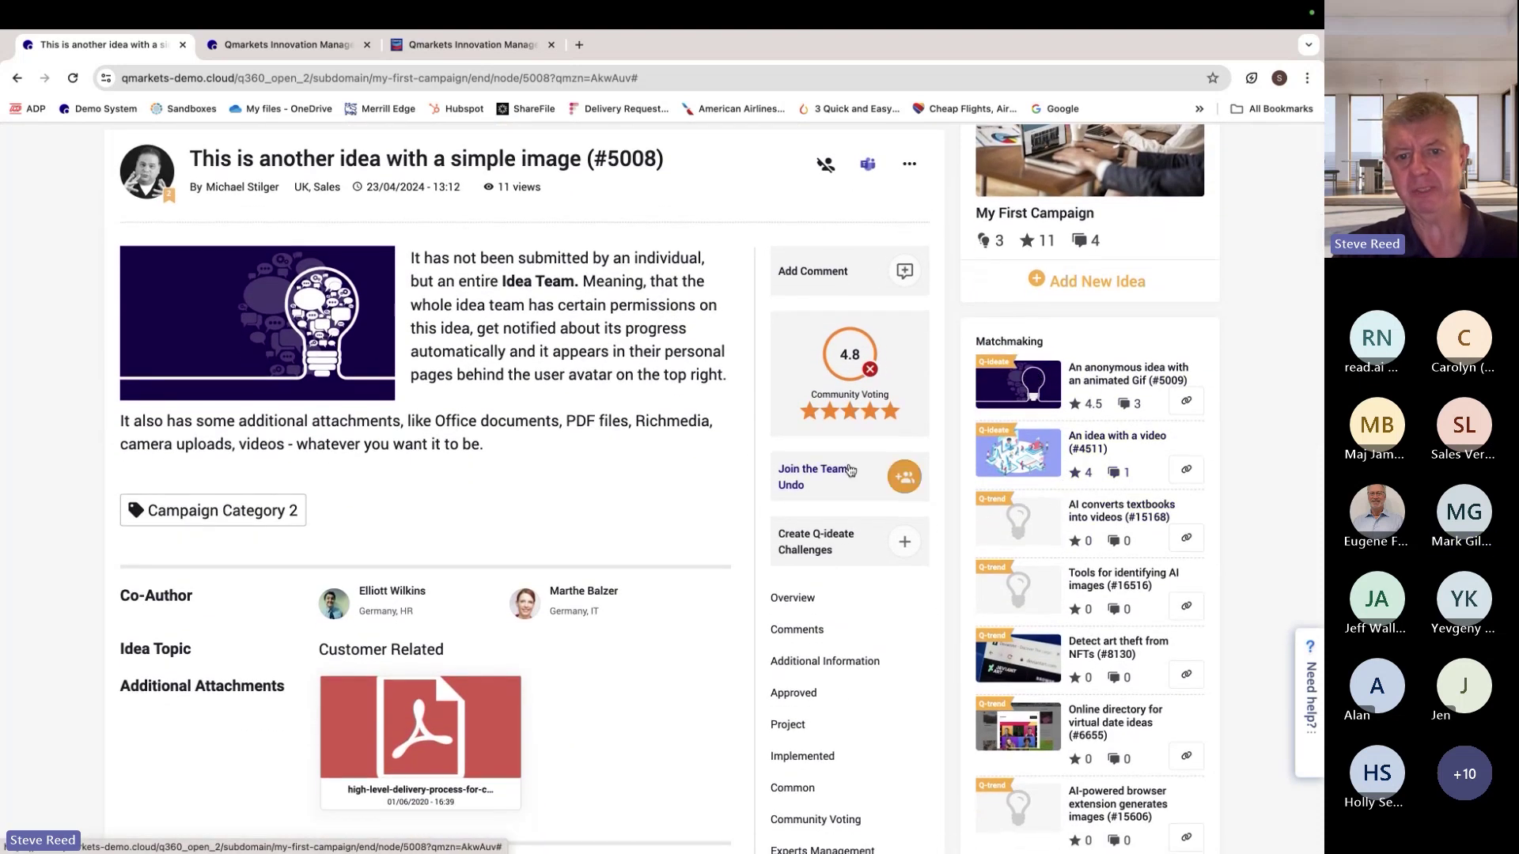
pyautogui.scroll(6, 849, 470)
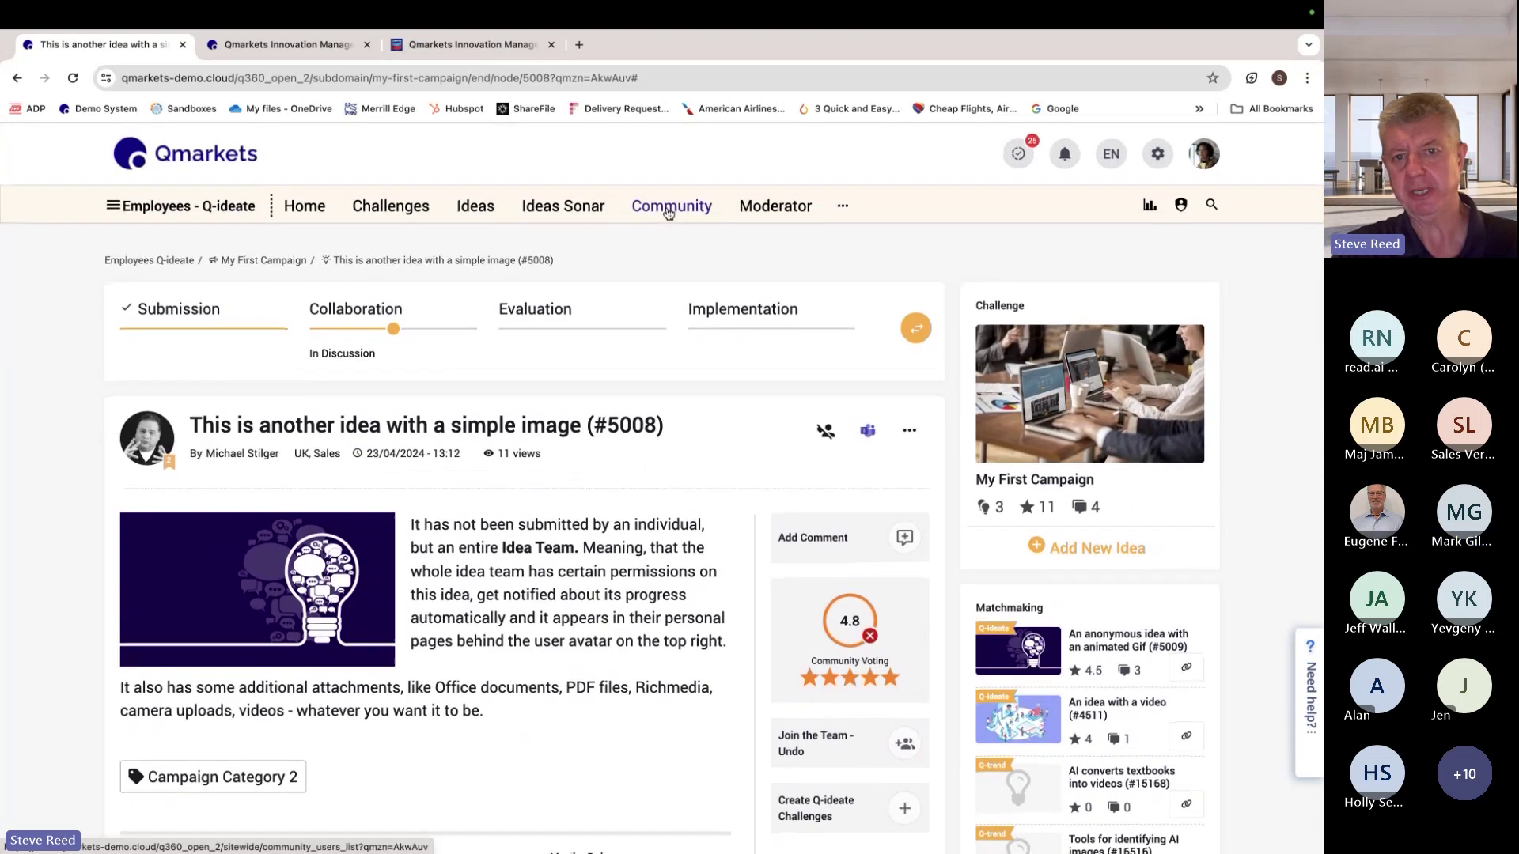
pyautogui.click(668, 210)
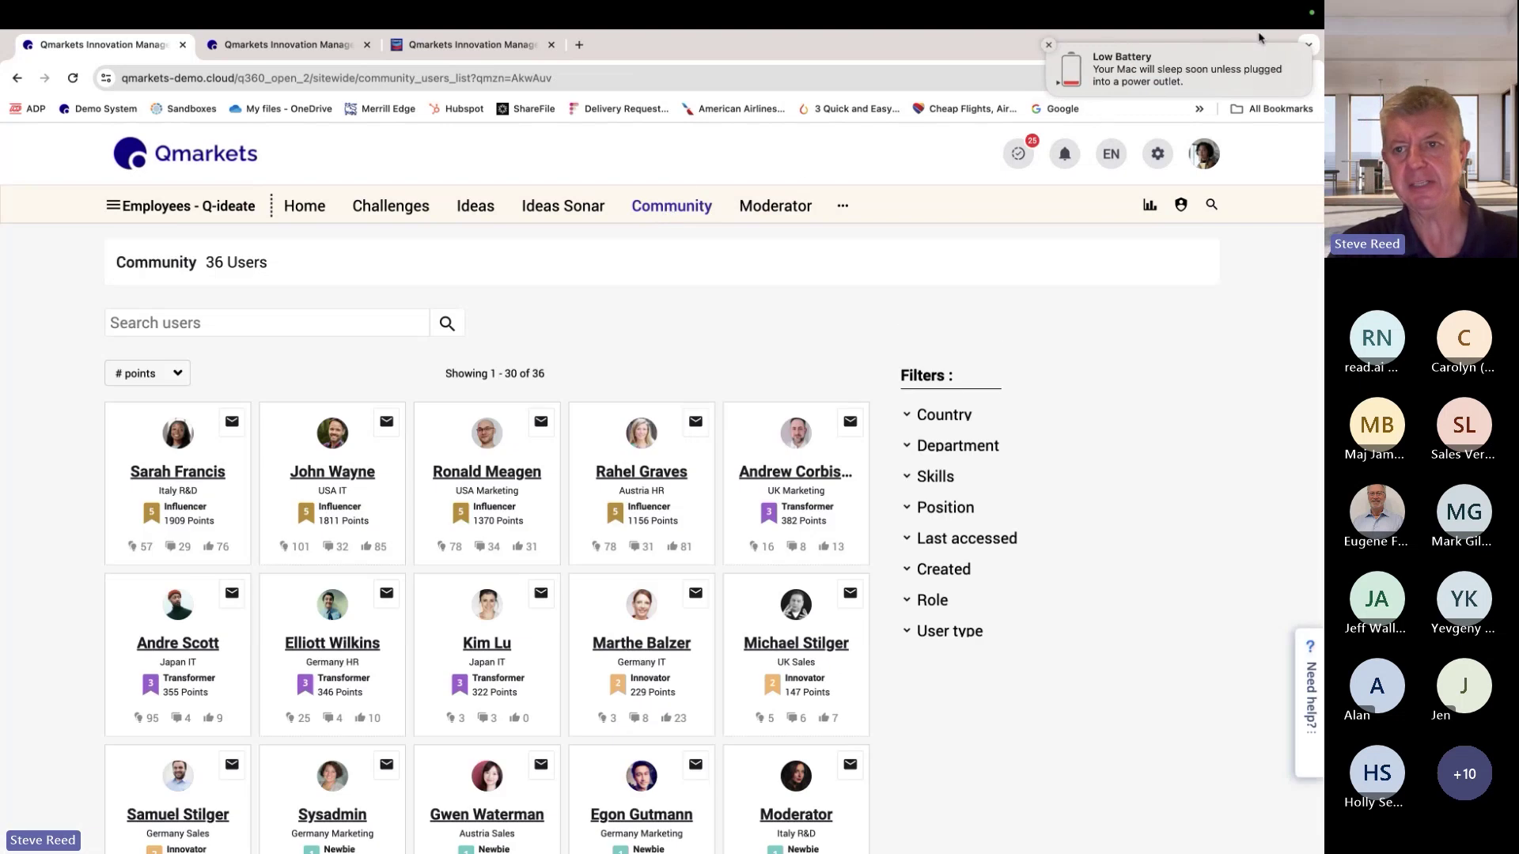
pyautogui.click(1049, 45)
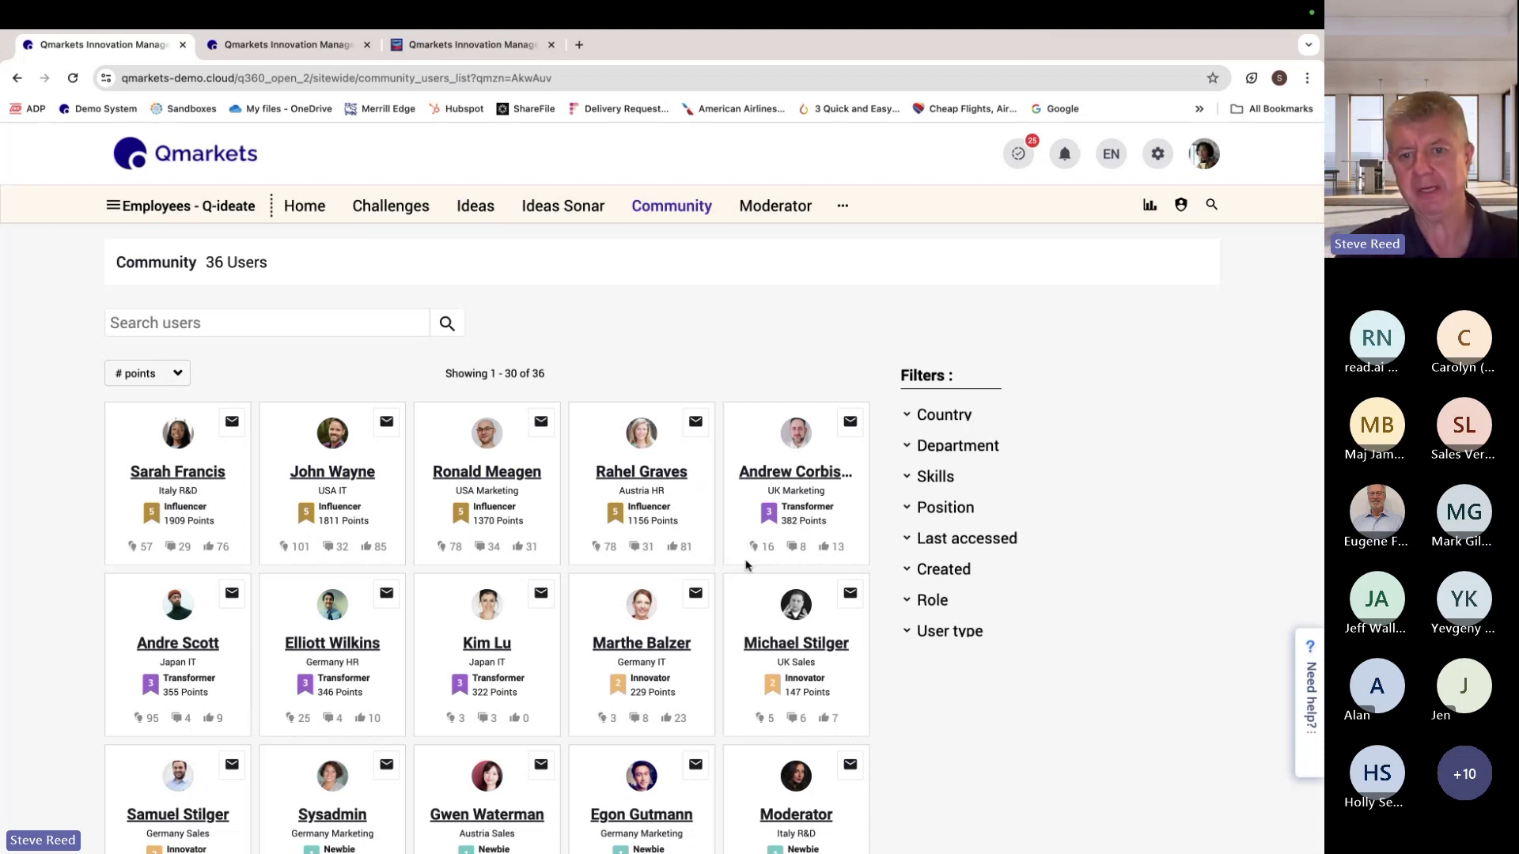
# Filter the community users by the IT department, the Programming skill and last access within the last 90 days.
pyautogui.click(908, 446)
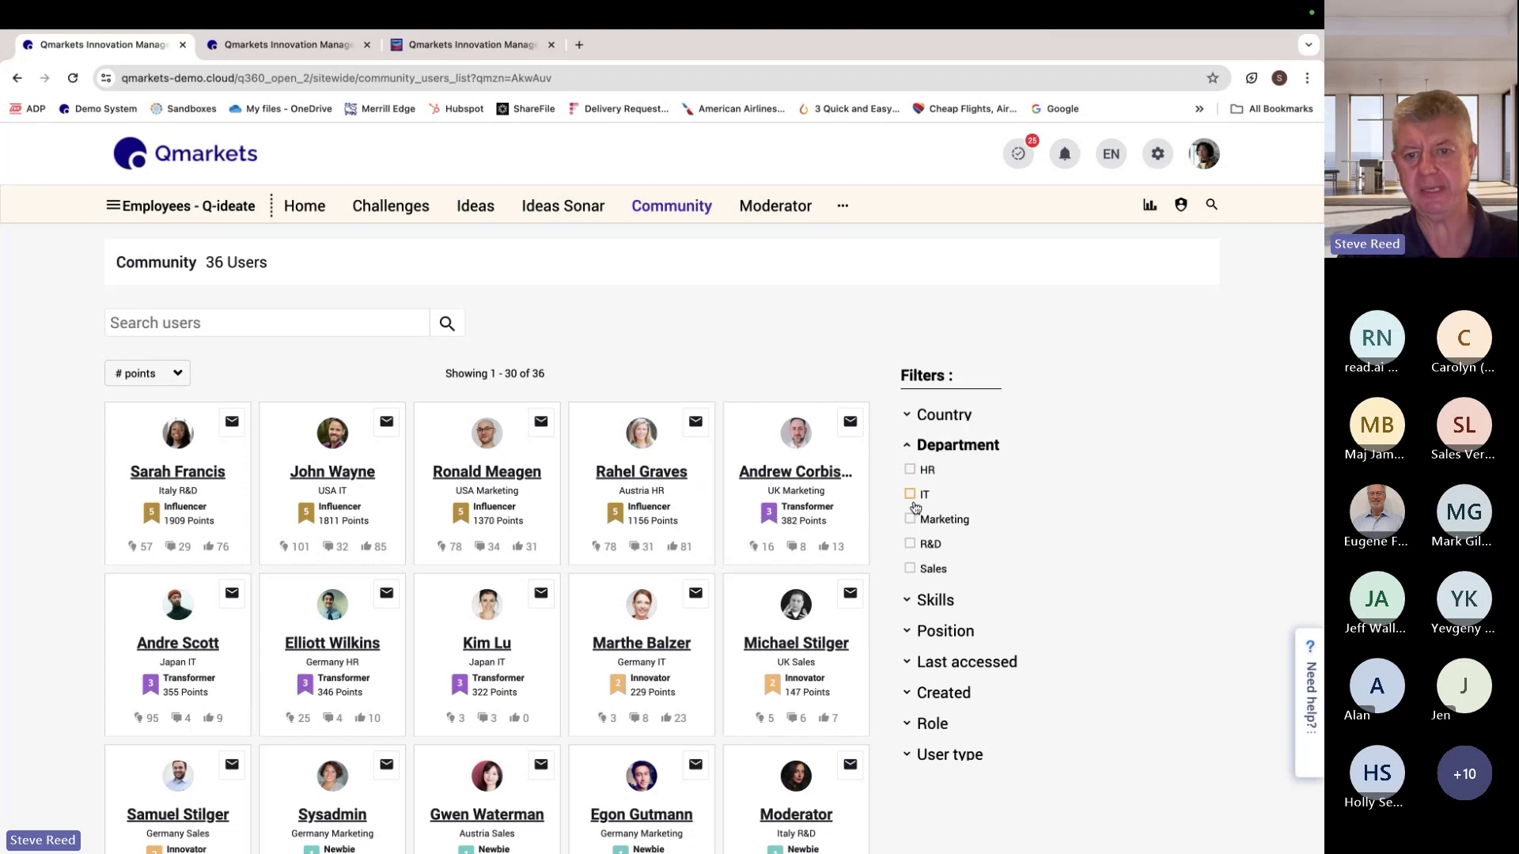
pyautogui.click(912, 497)
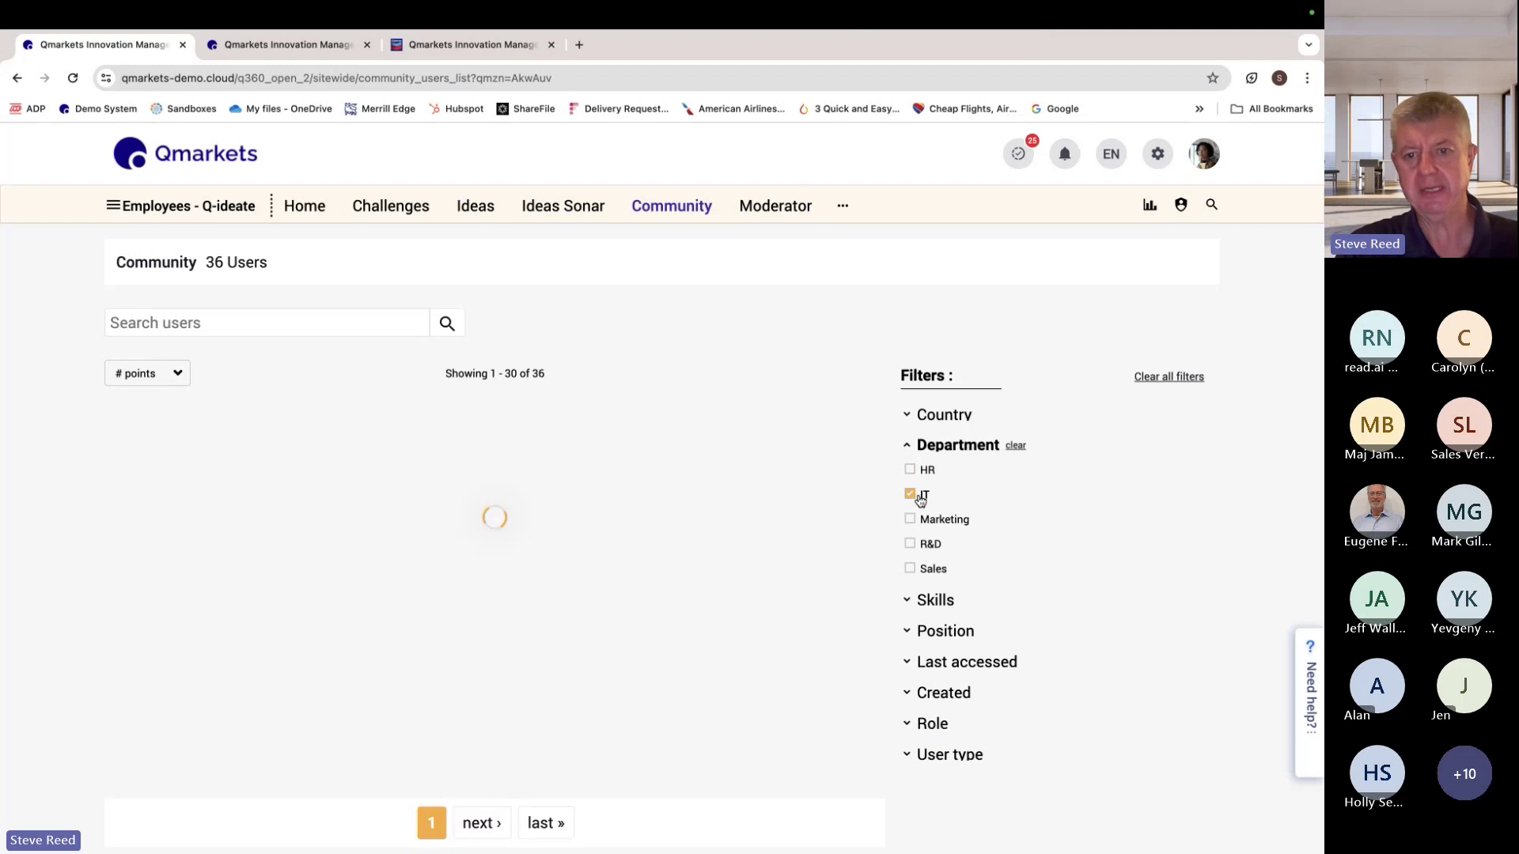
pyautogui.click(916, 600)
pyautogui.click(911, 650)
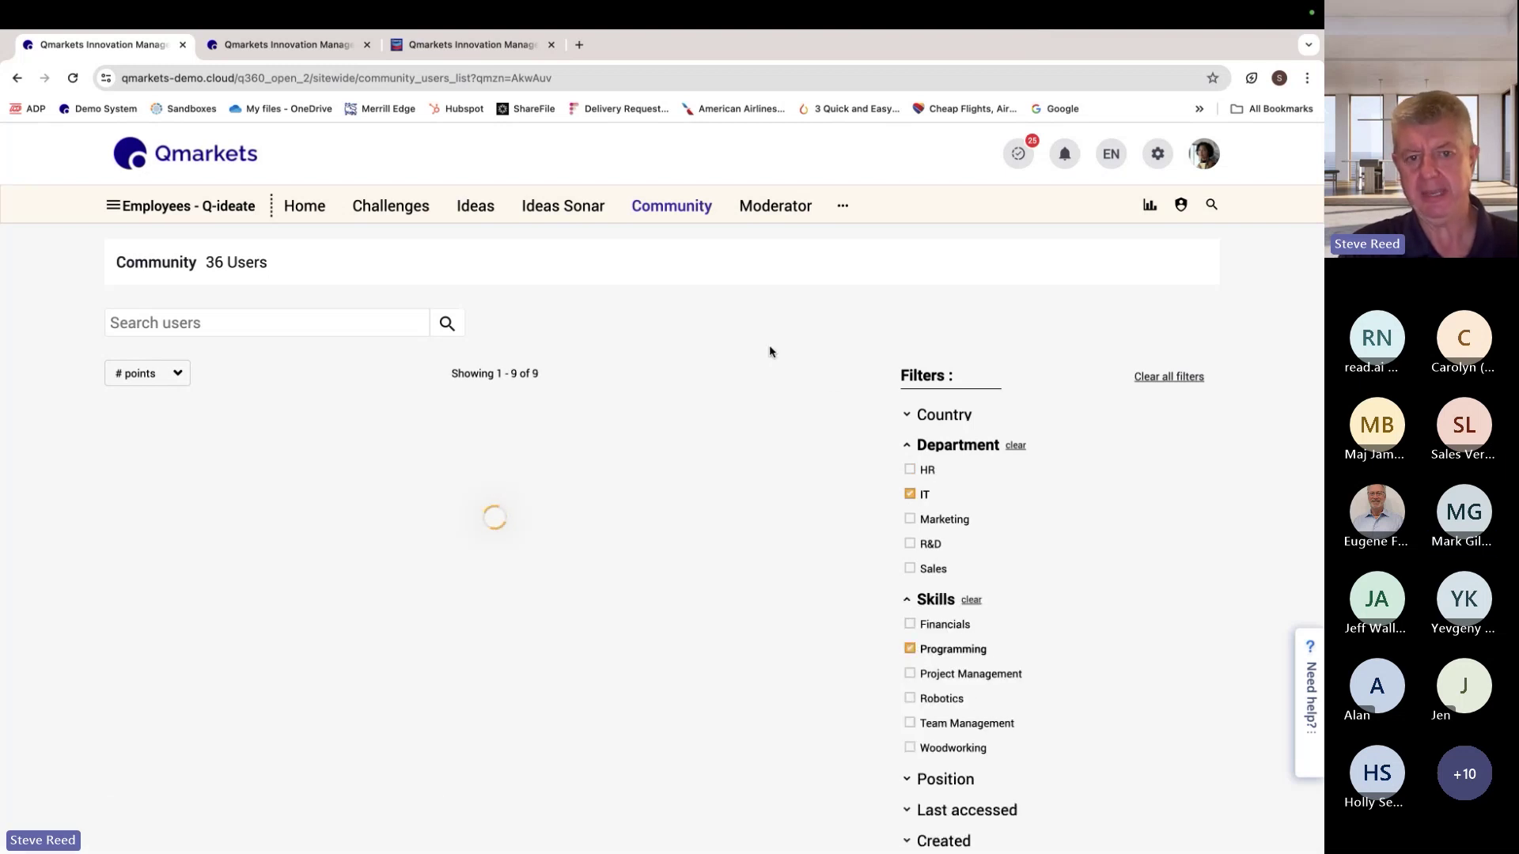
pyautogui.scroll(-3, 932, 644)
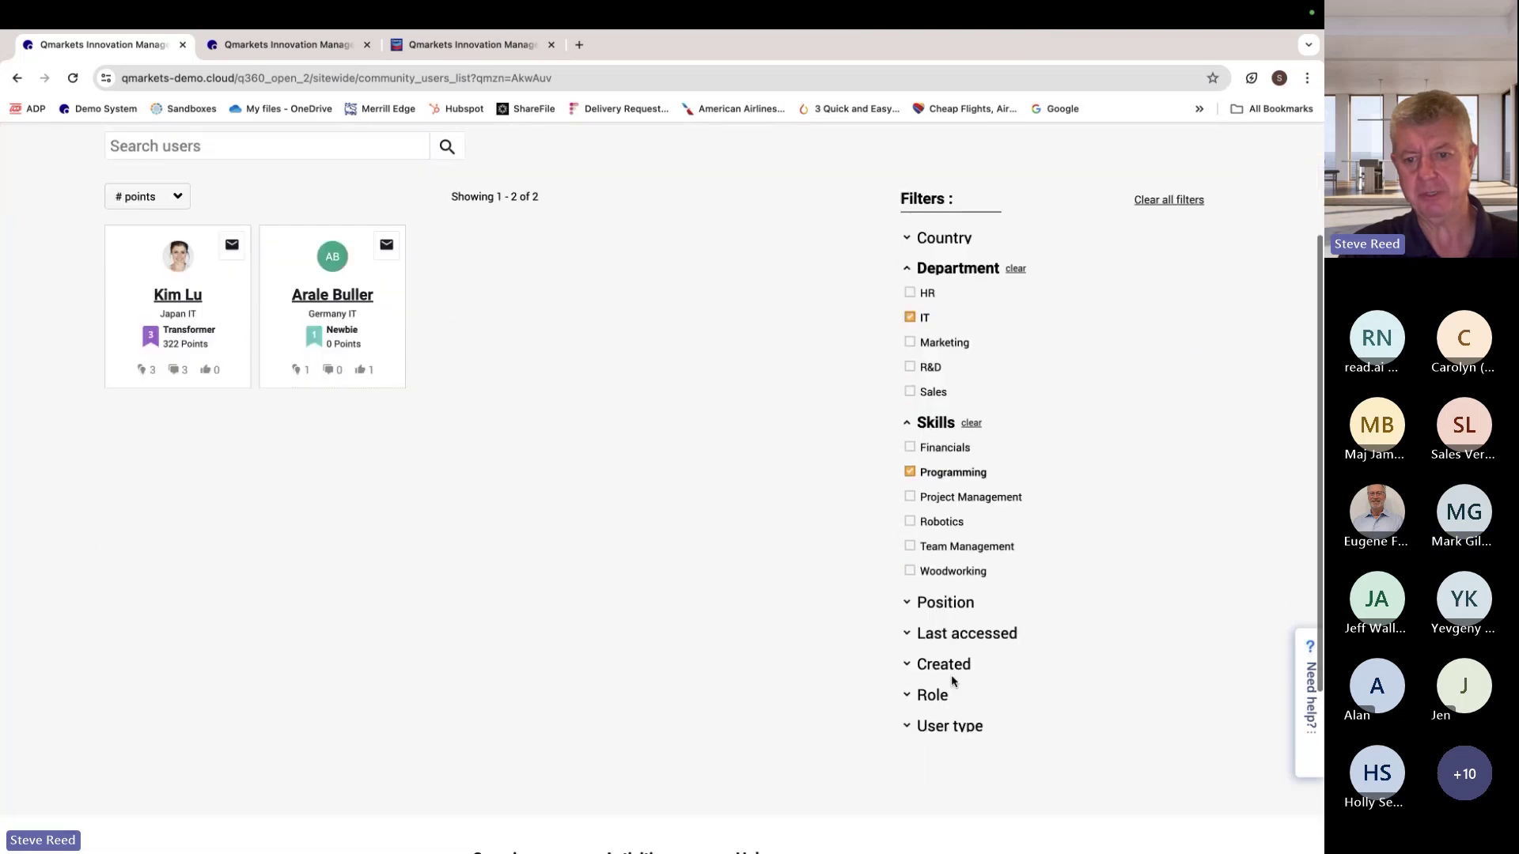
pyautogui.click(901, 598)
pyautogui.click(933, 656)
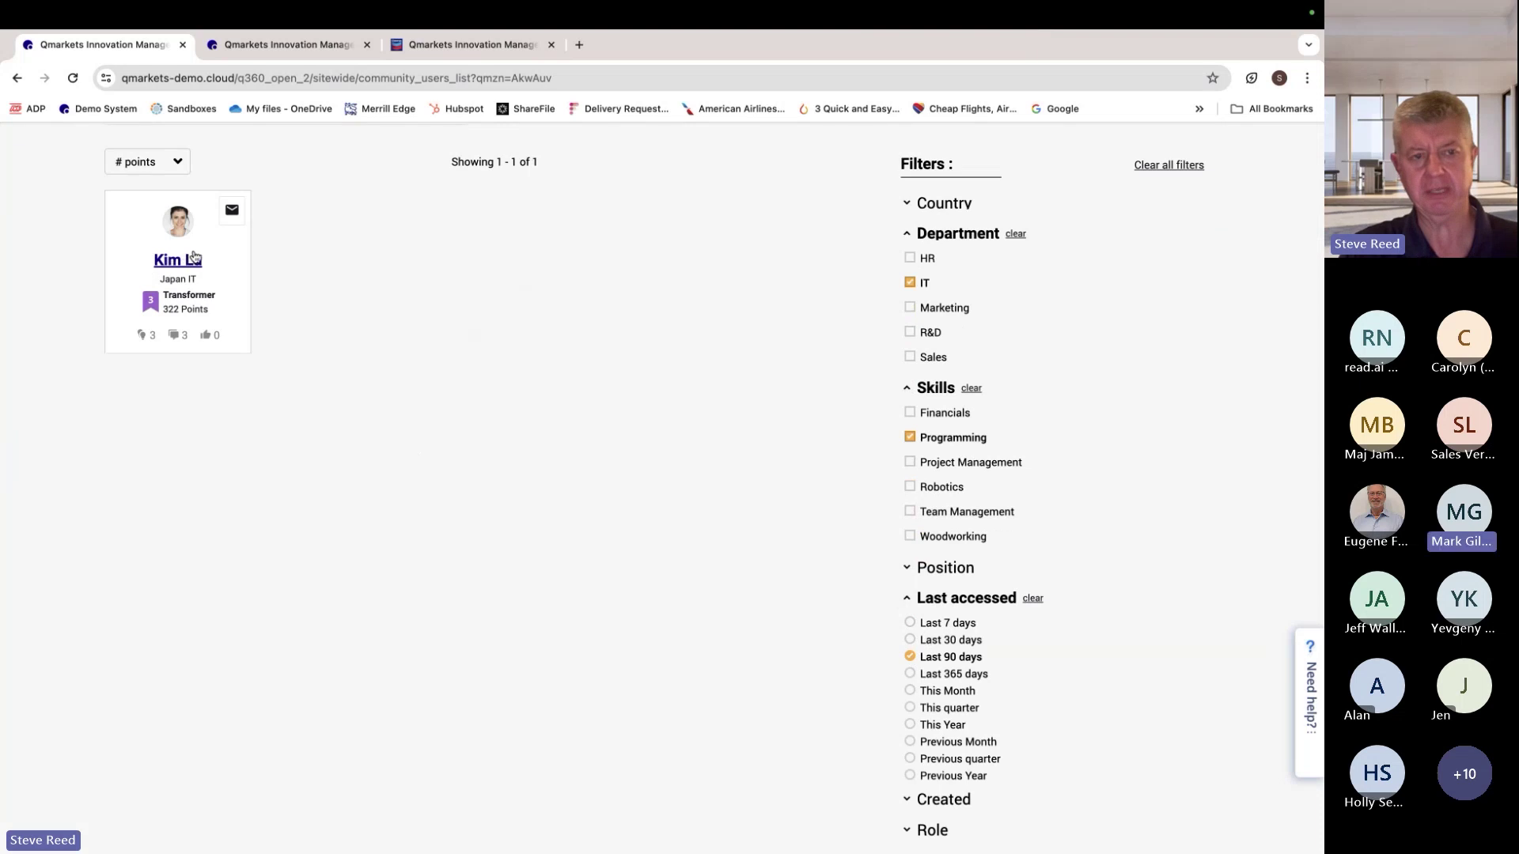
pyautogui.scroll(3, 193, 259)
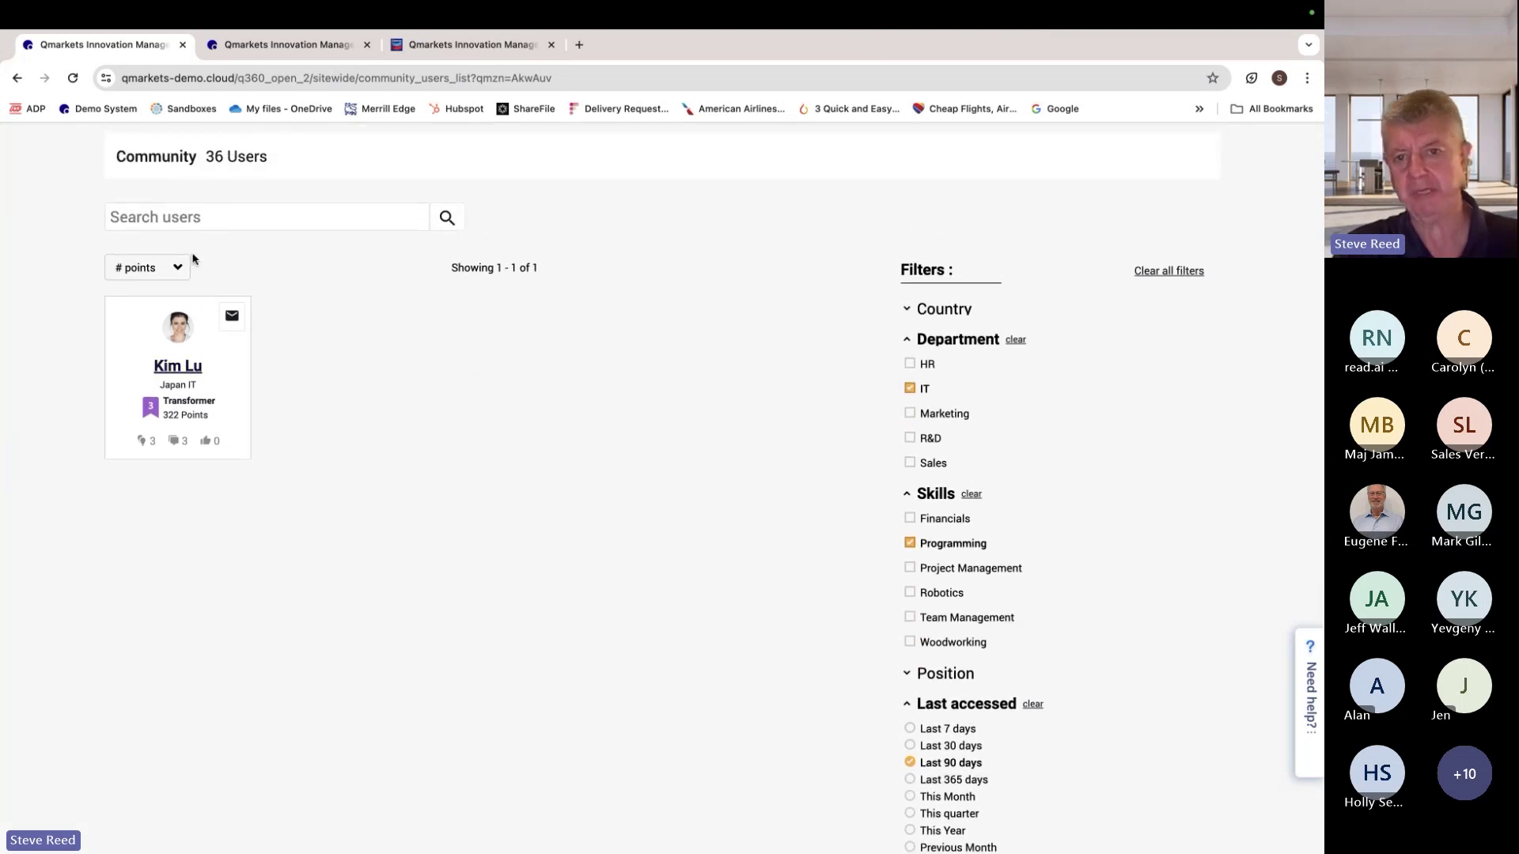
pyautogui.scroll(2, 410, 227)
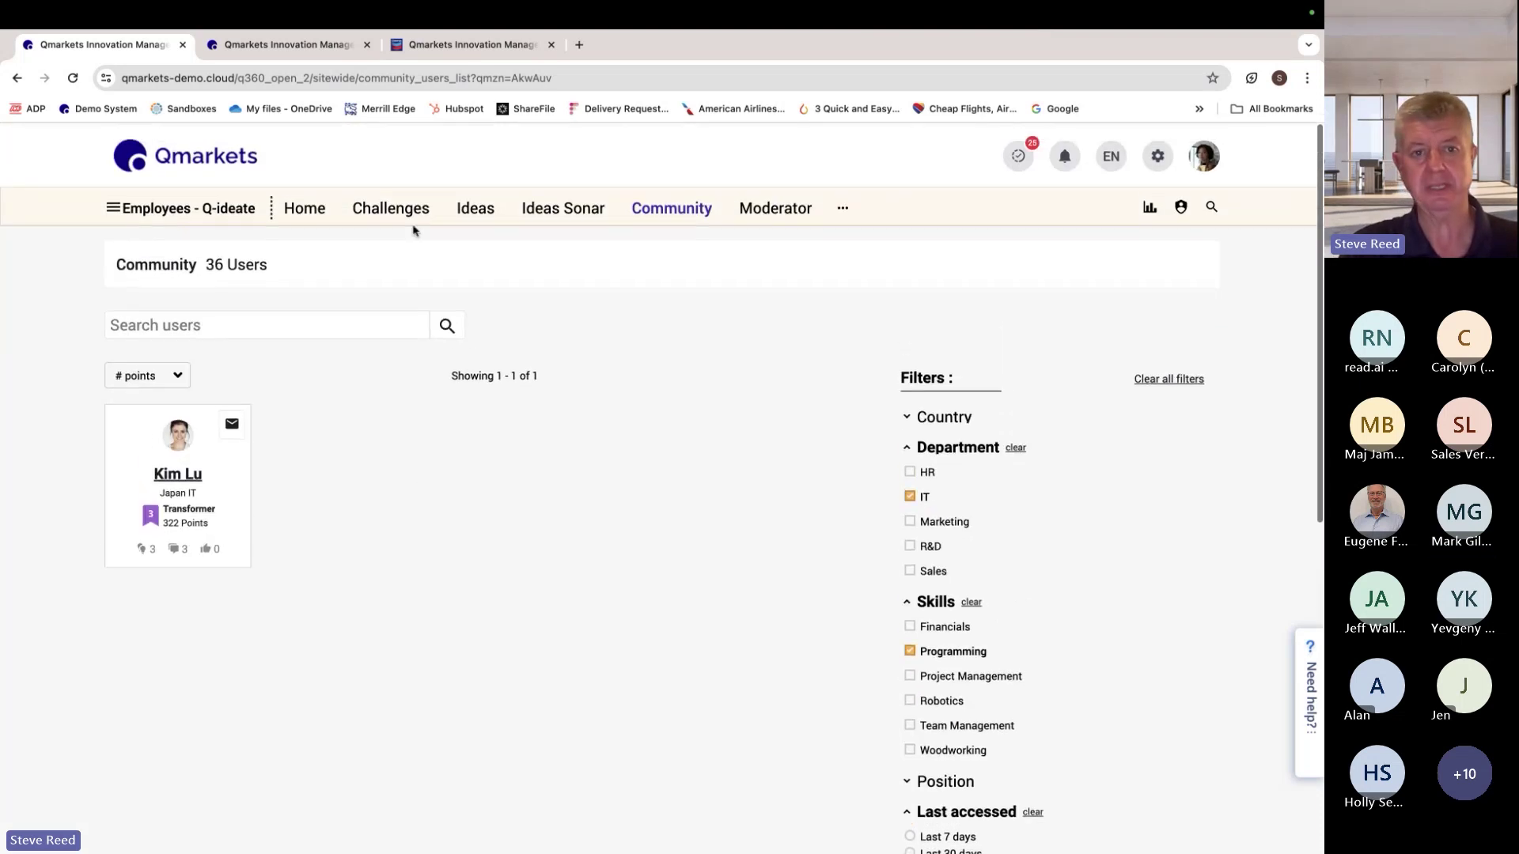
# Return to the Q-ideate home page and start submitting a new idea that is not related to any open challenge.
pyautogui.click(309, 215)
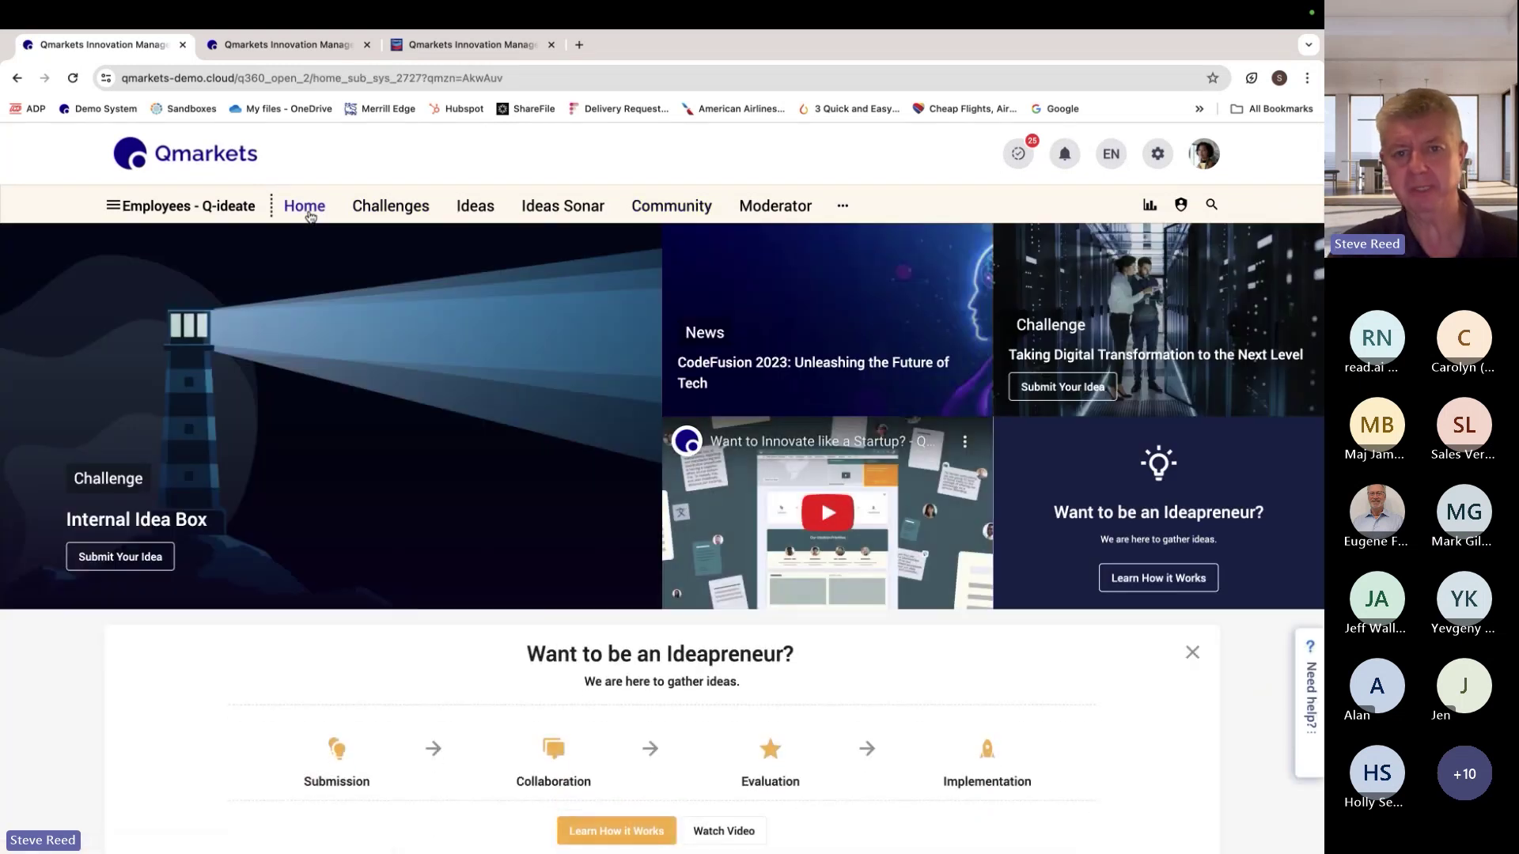
pyautogui.scroll(-1, 693, 263)
pyautogui.scroll(-15, 691, 261)
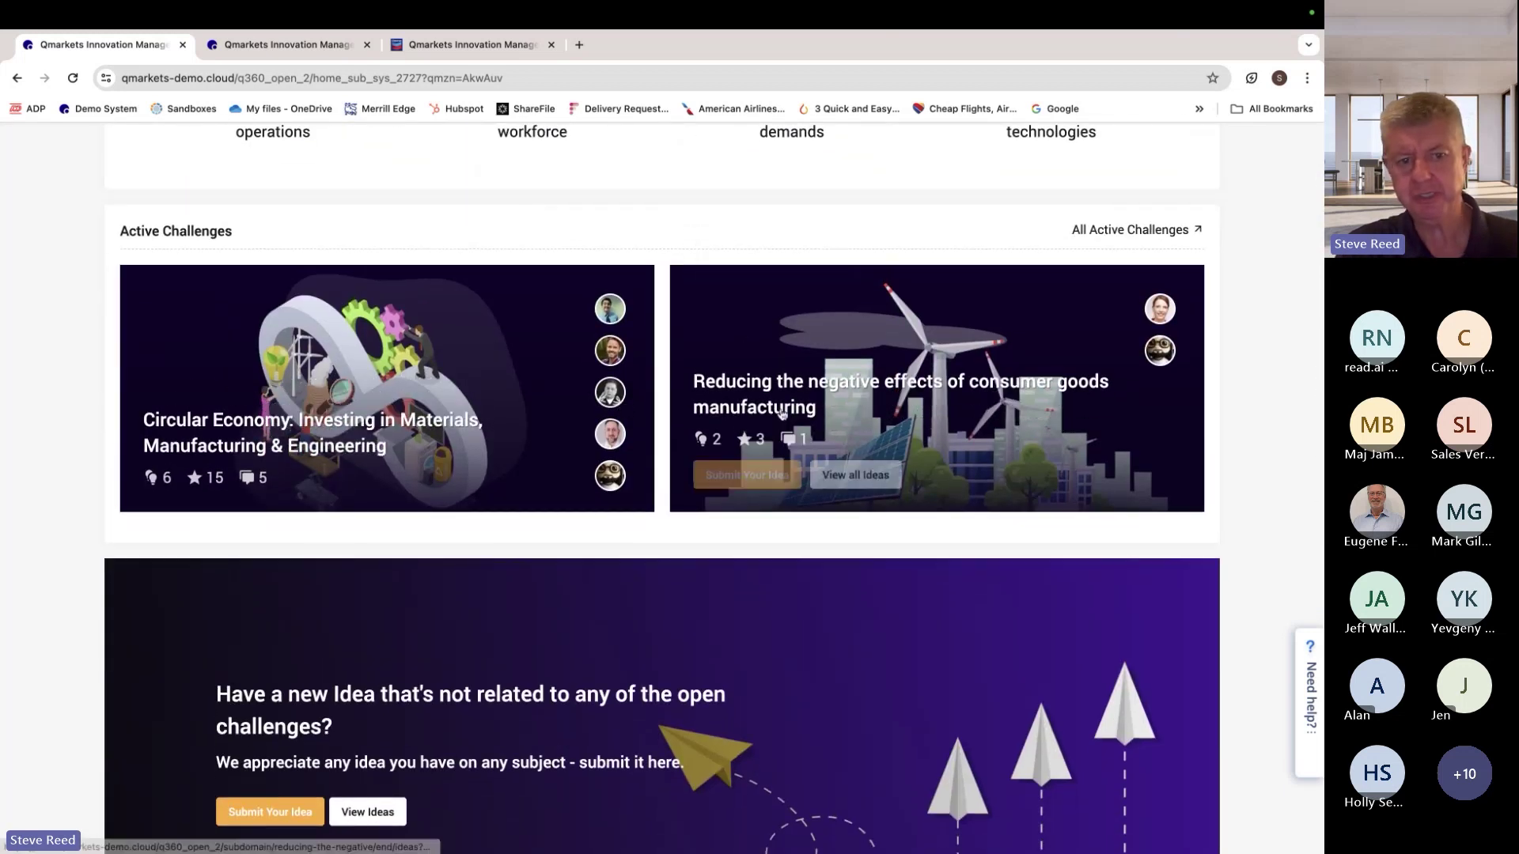
pyautogui.scroll(-3, 451, 522)
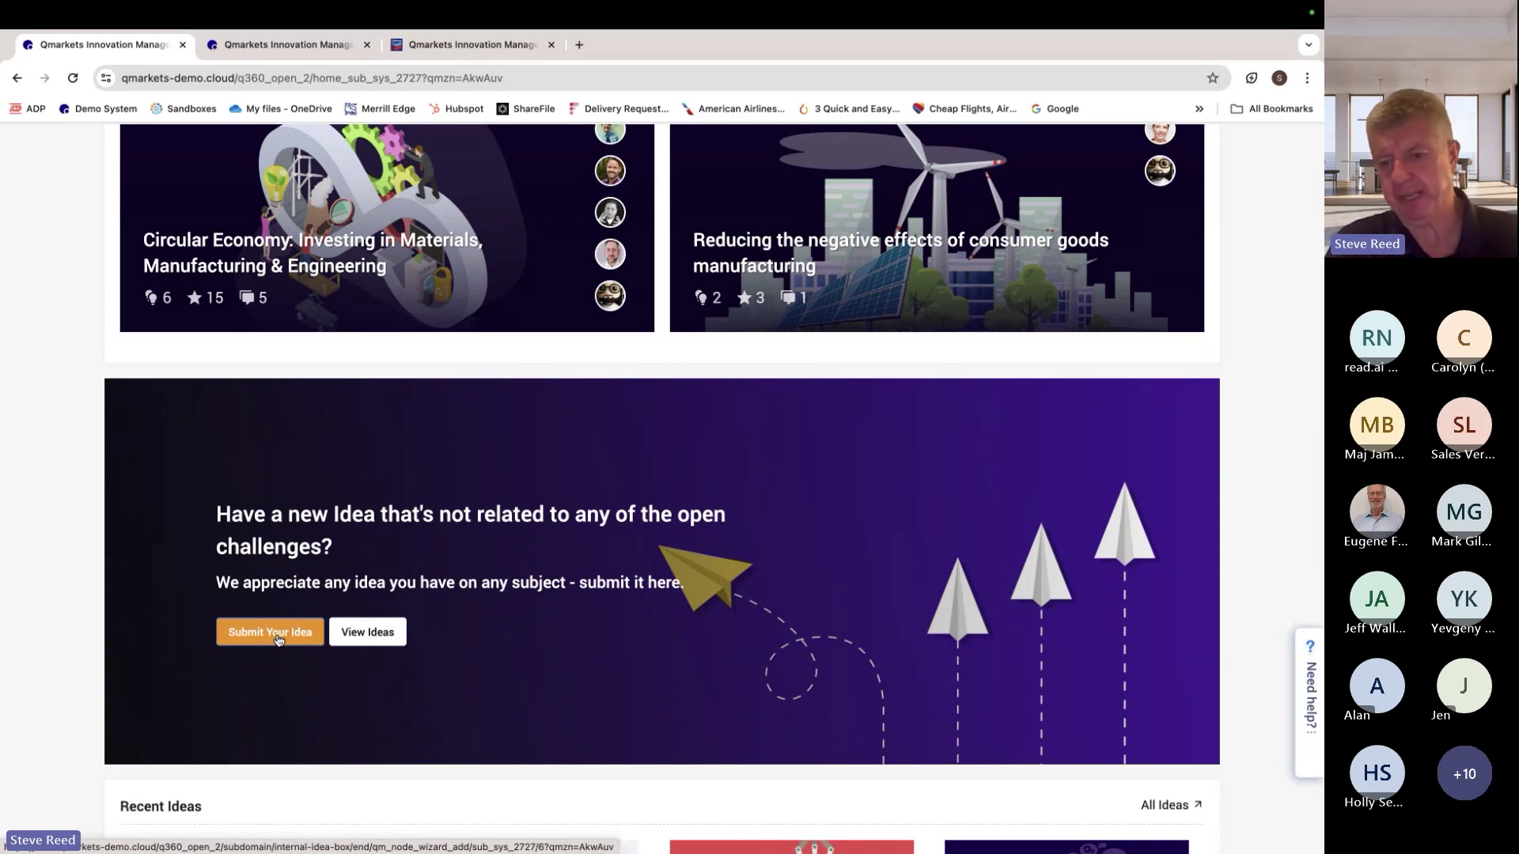
pyautogui.scroll(-1, 271, 635)
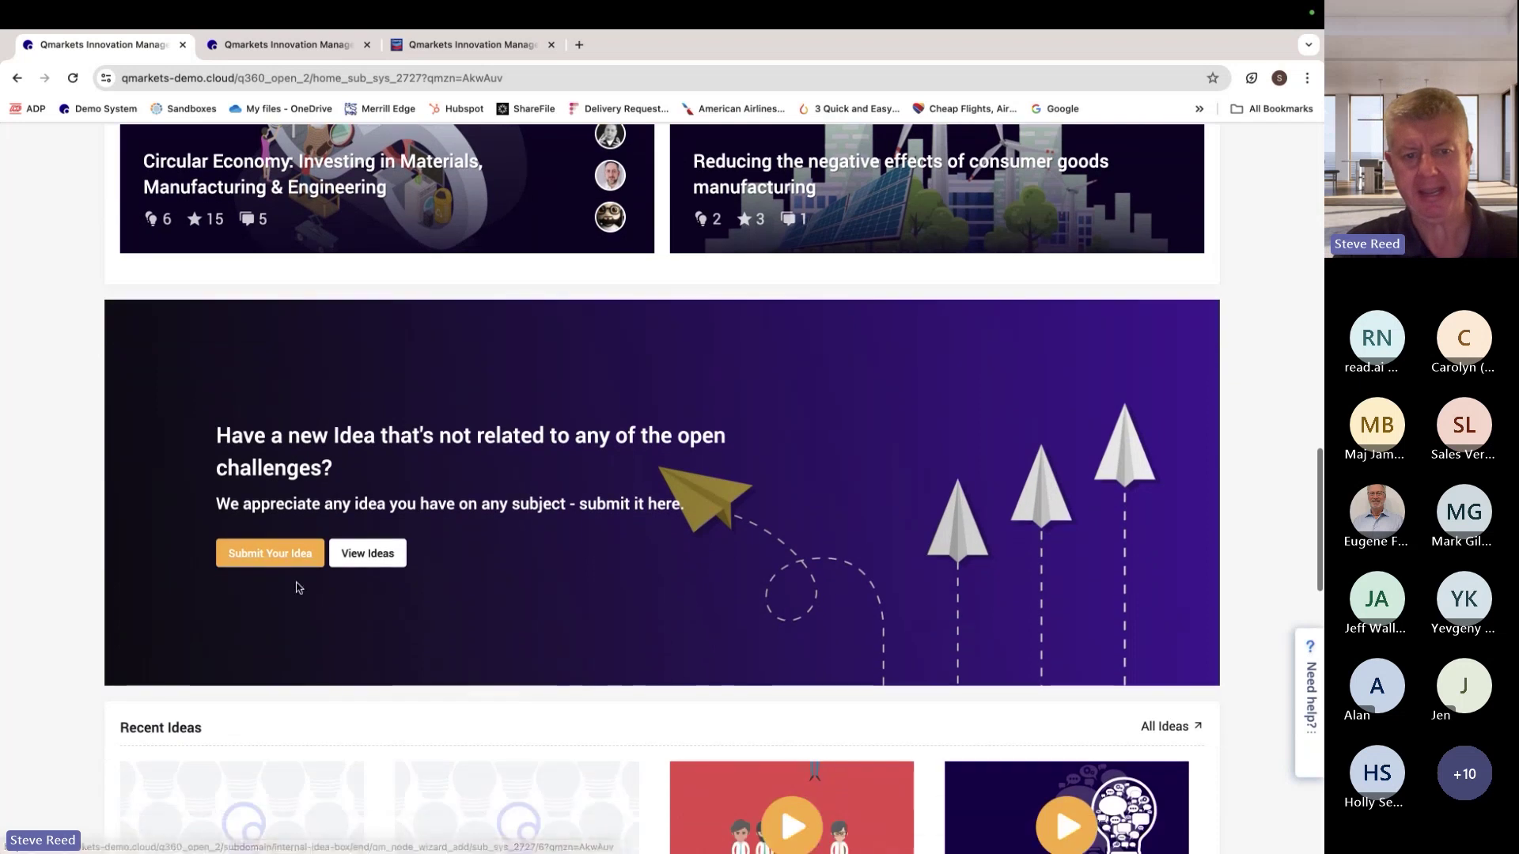
pyautogui.click(276, 560)
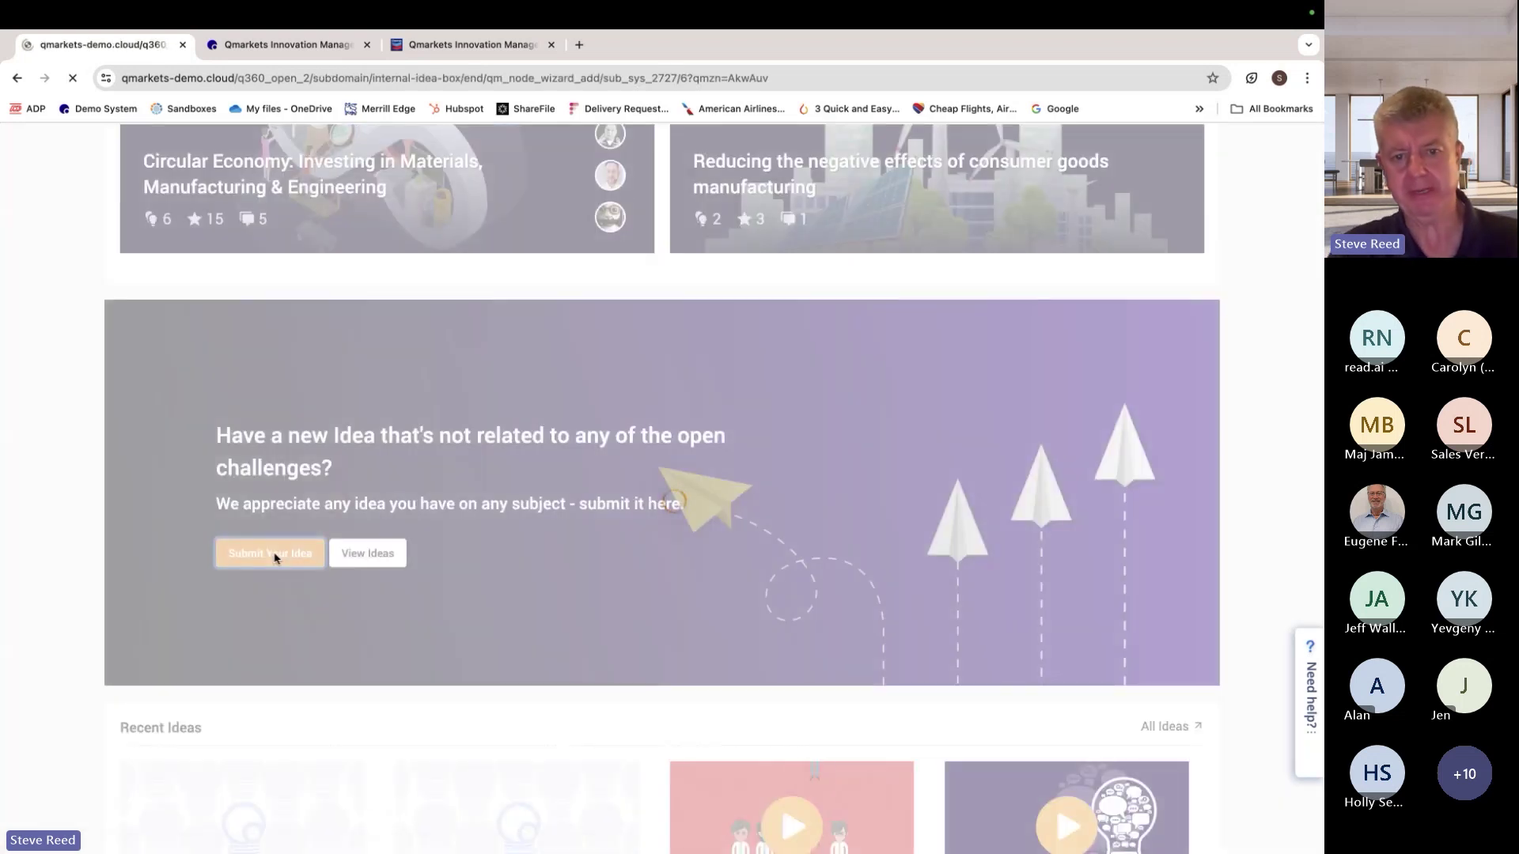
pyautogui.scroll(-1, 273, 557)
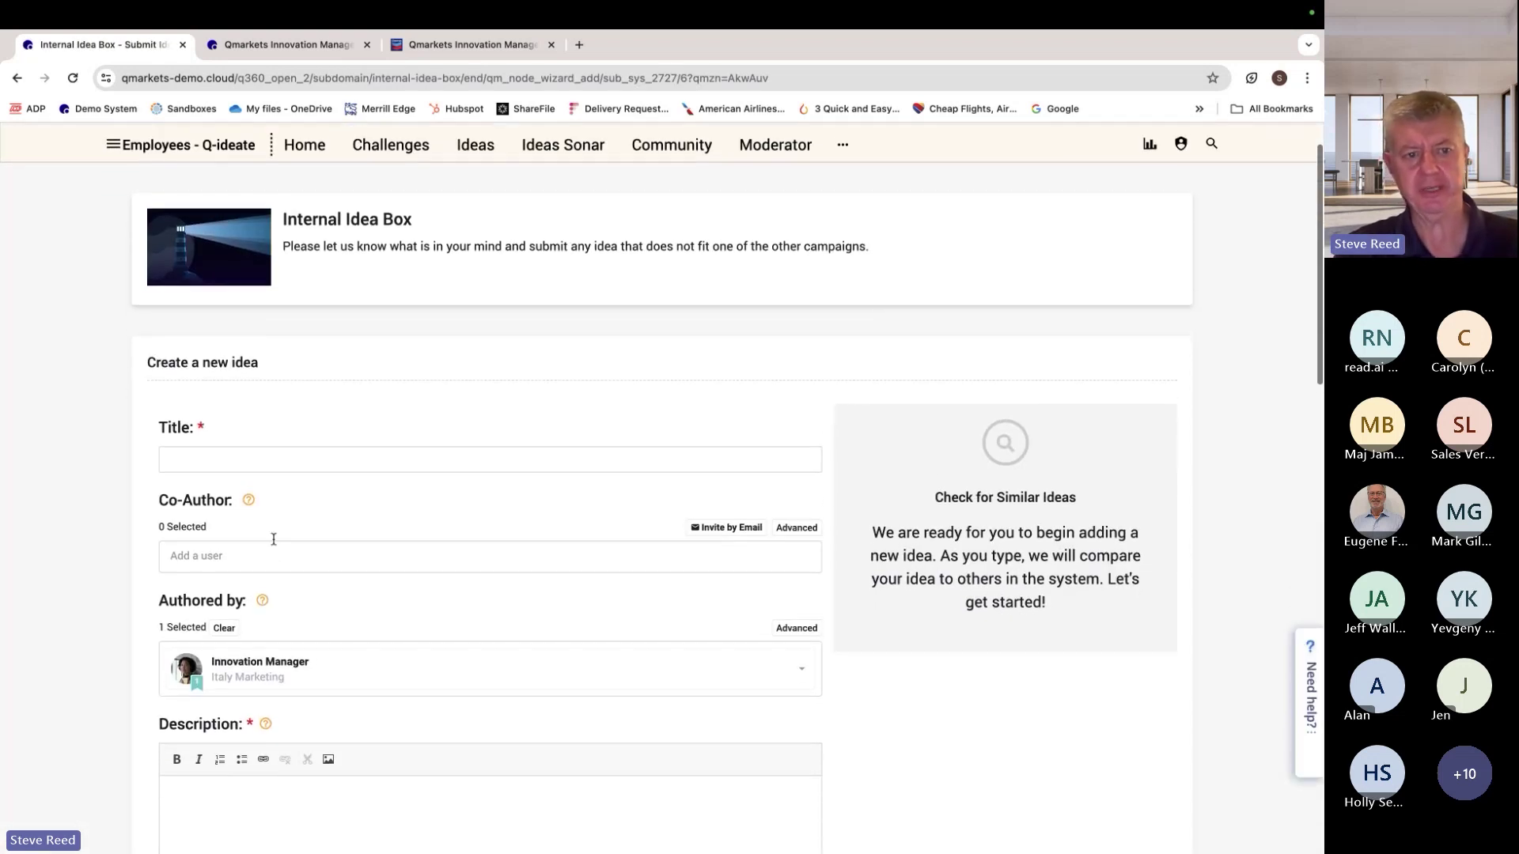
# Title the new Internal Idea Box idea "our app needs" and enter "xyz" as its description.
pyautogui.click(230, 460)
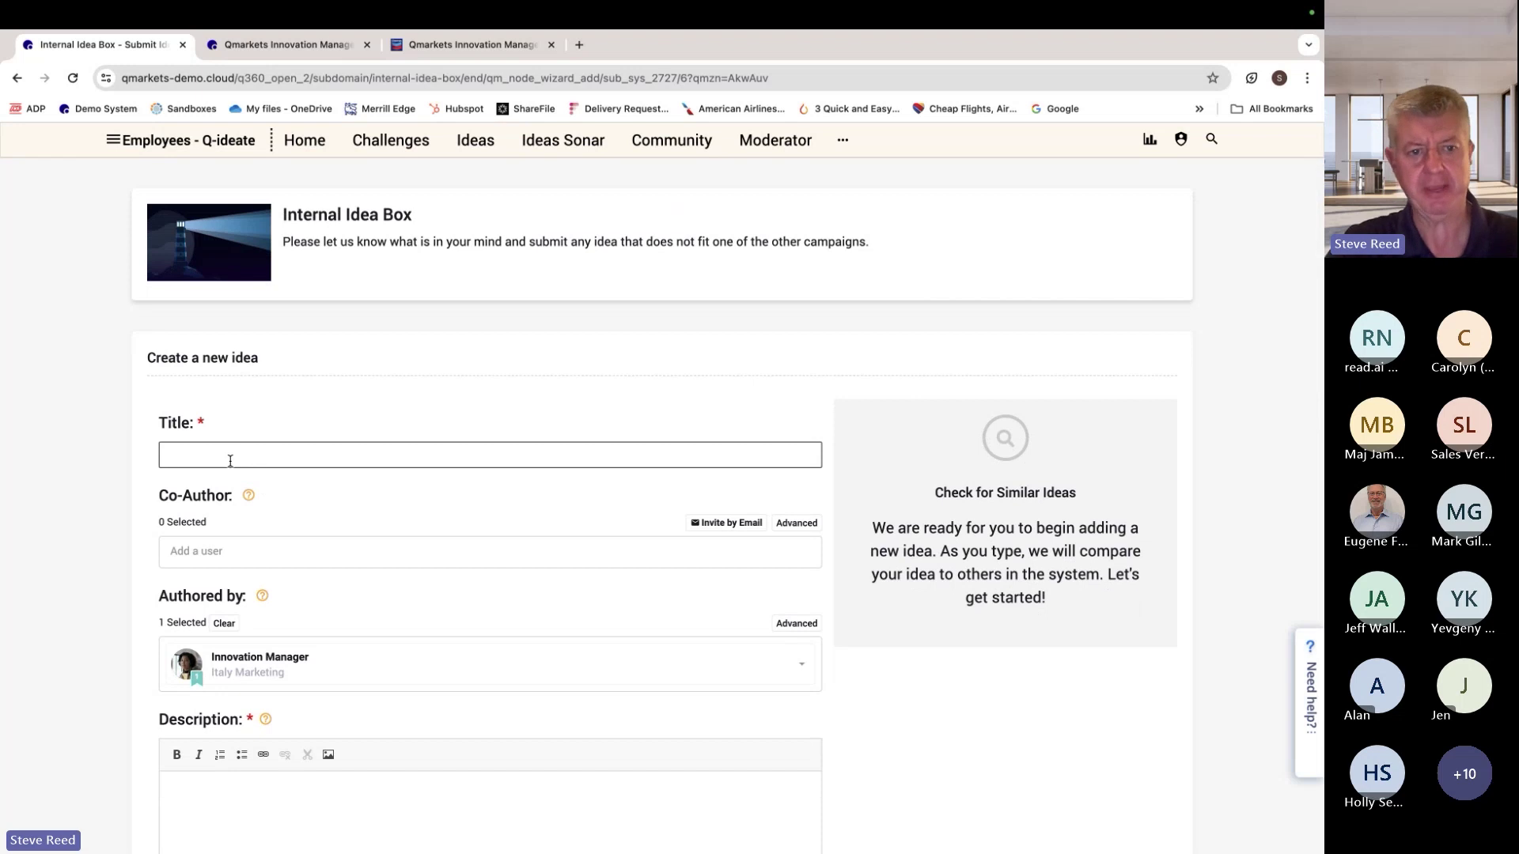
pyautogui.write('our app needs')
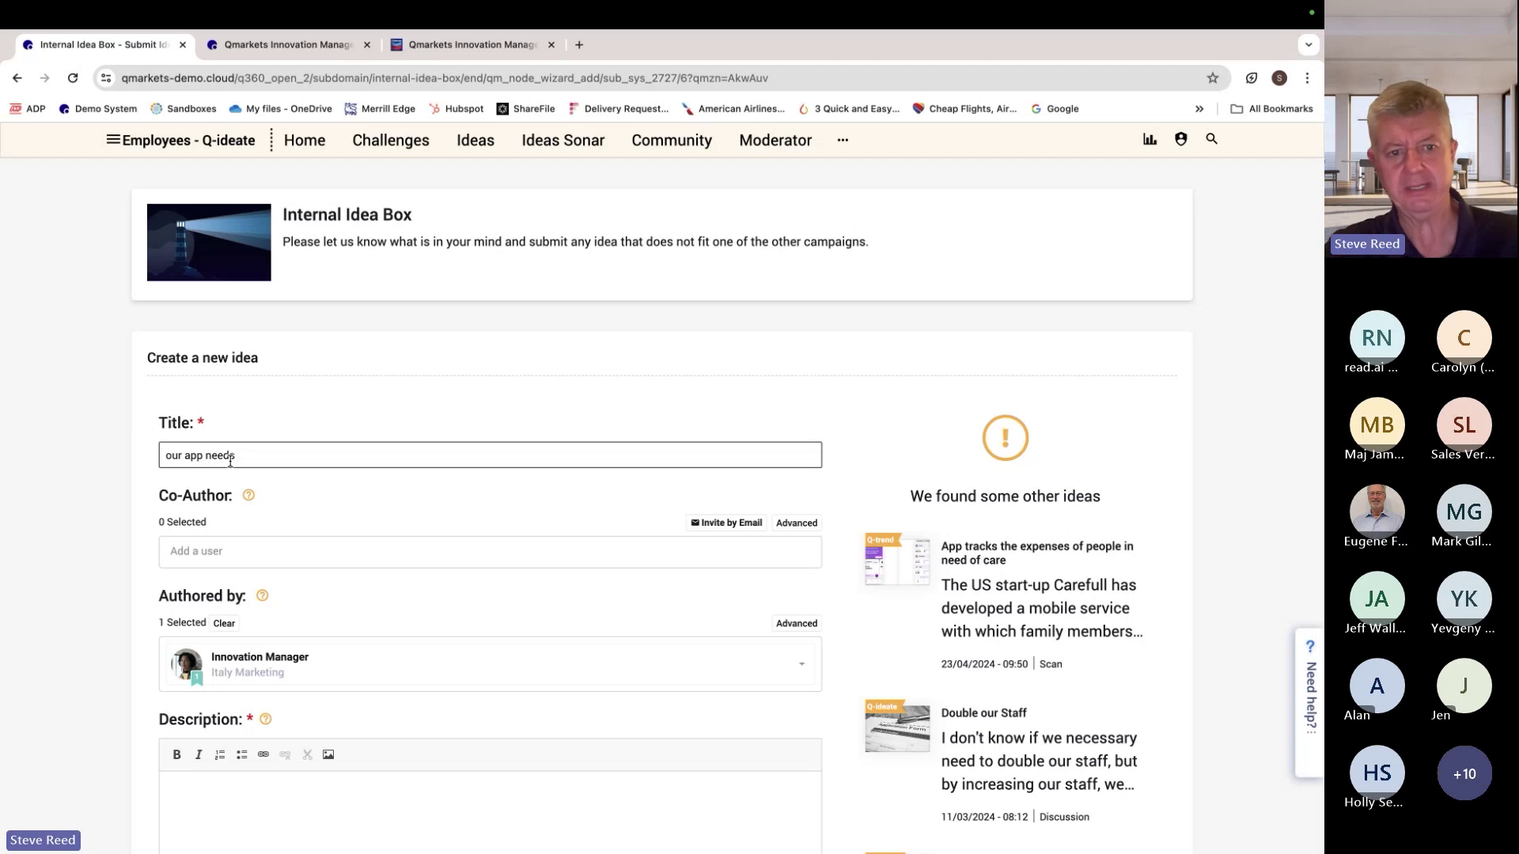
pyautogui.scroll(-3, 363, 499)
pyautogui.click(269, 617)
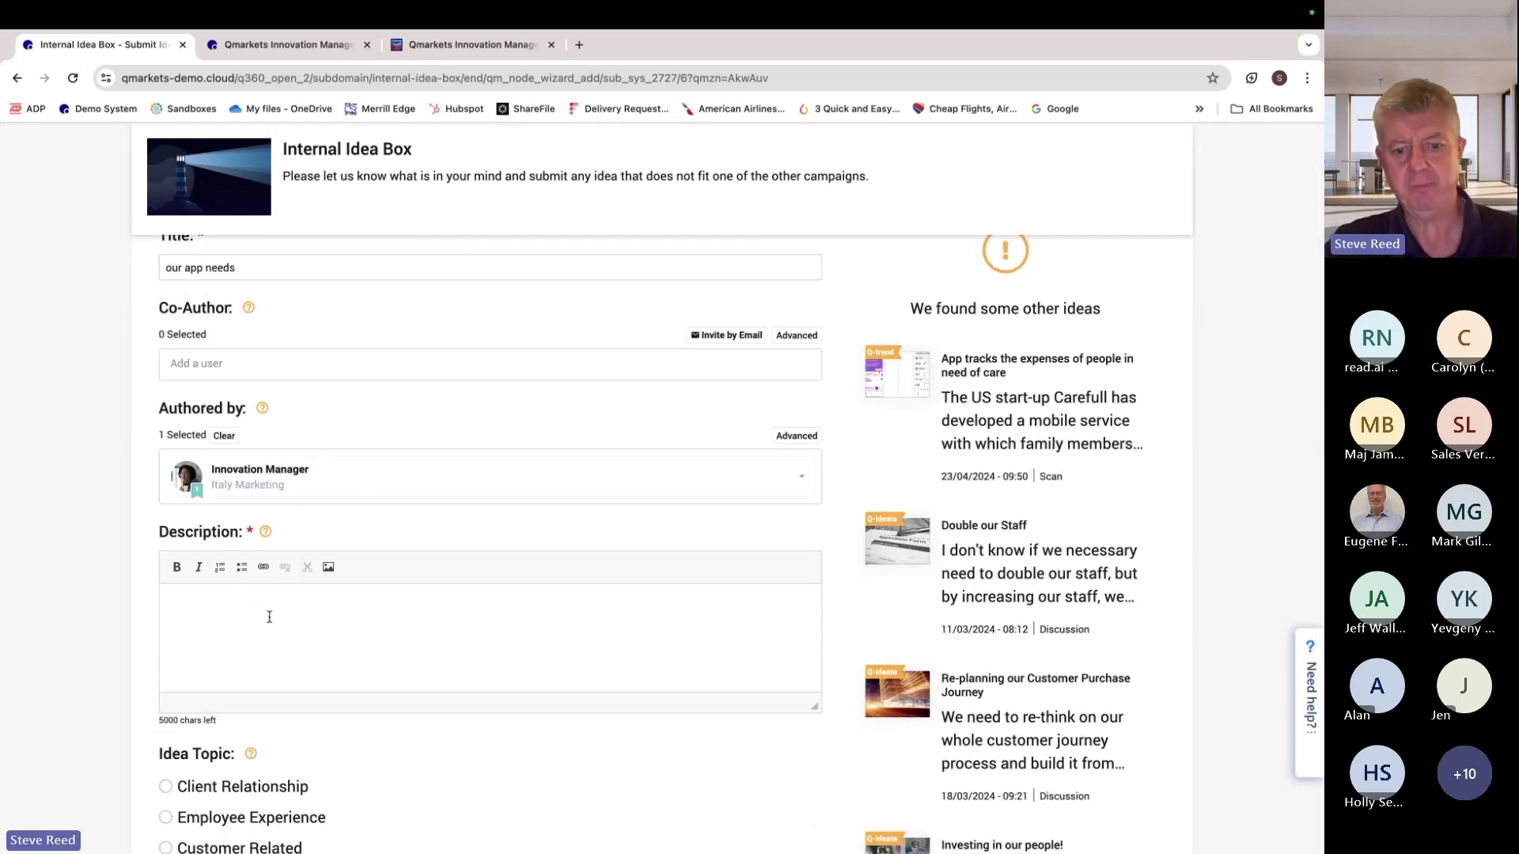
pyautogui.write('xyz')
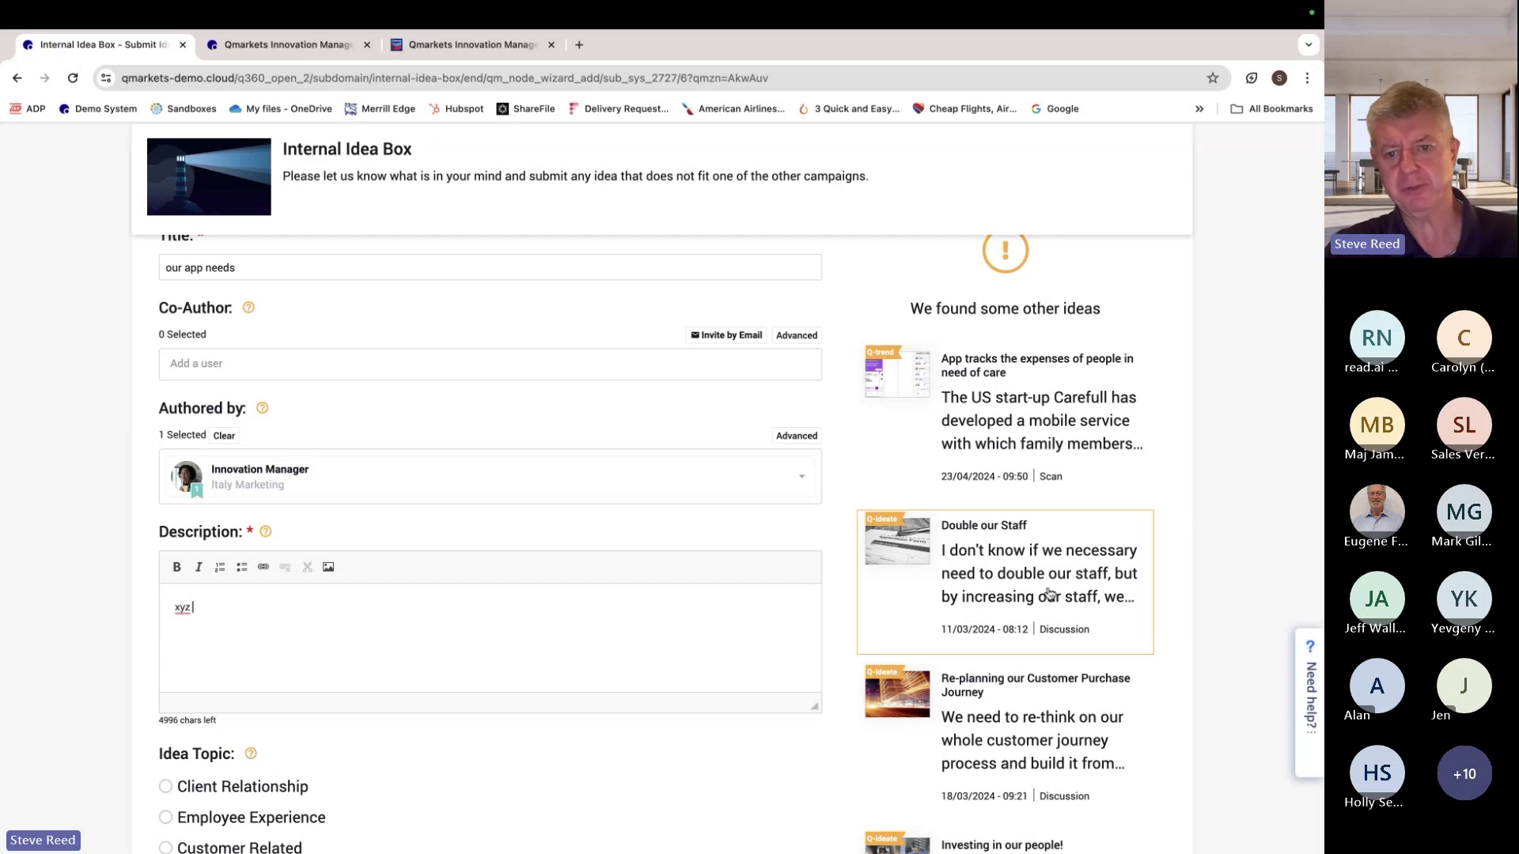
# Choose Client Relationship as the idea topic and submit the new Internal Idea Box idea.
pyautogui.scroll(-1, 475, 593)
pyautogui.scroll(-3, 475, 594)
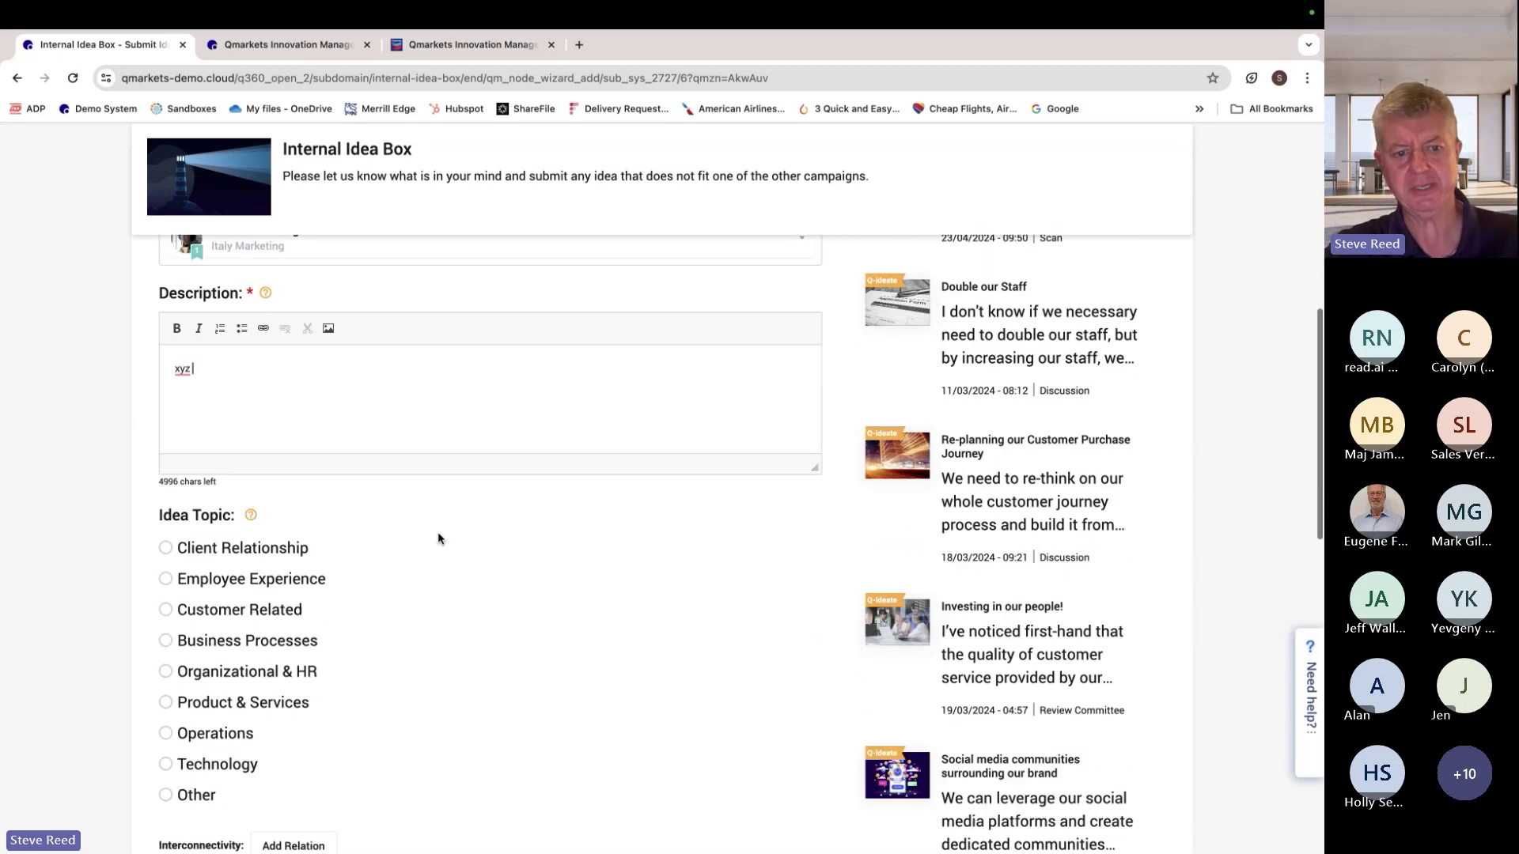
pyautogui.click(166, 543)
pyautogui.scroll(-5, 448, 549)
pyautogui.scroll(-5, 649, 712)
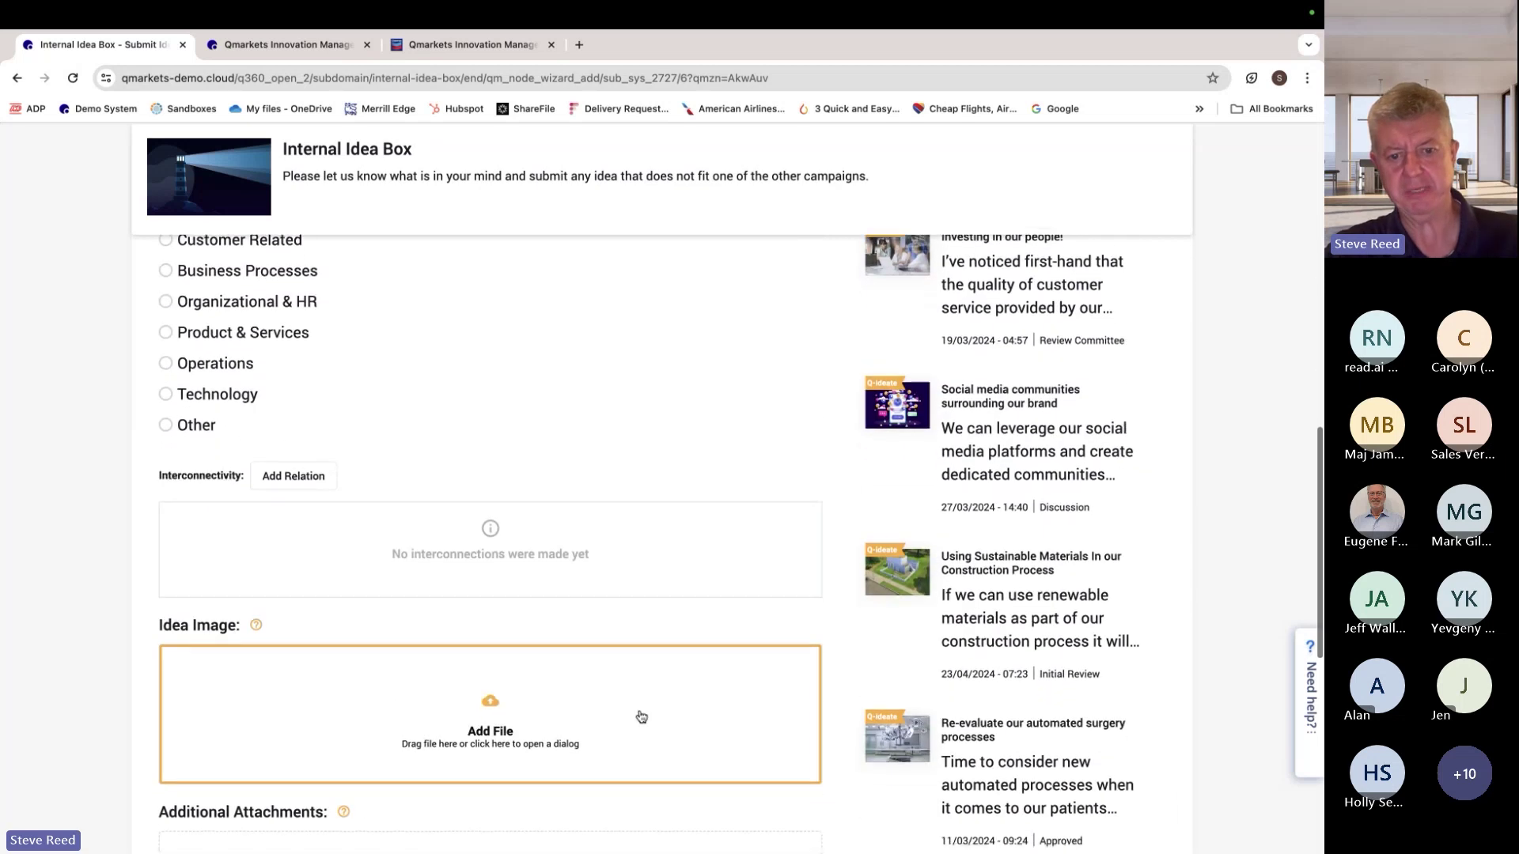
pyautogui.click(806, 748)
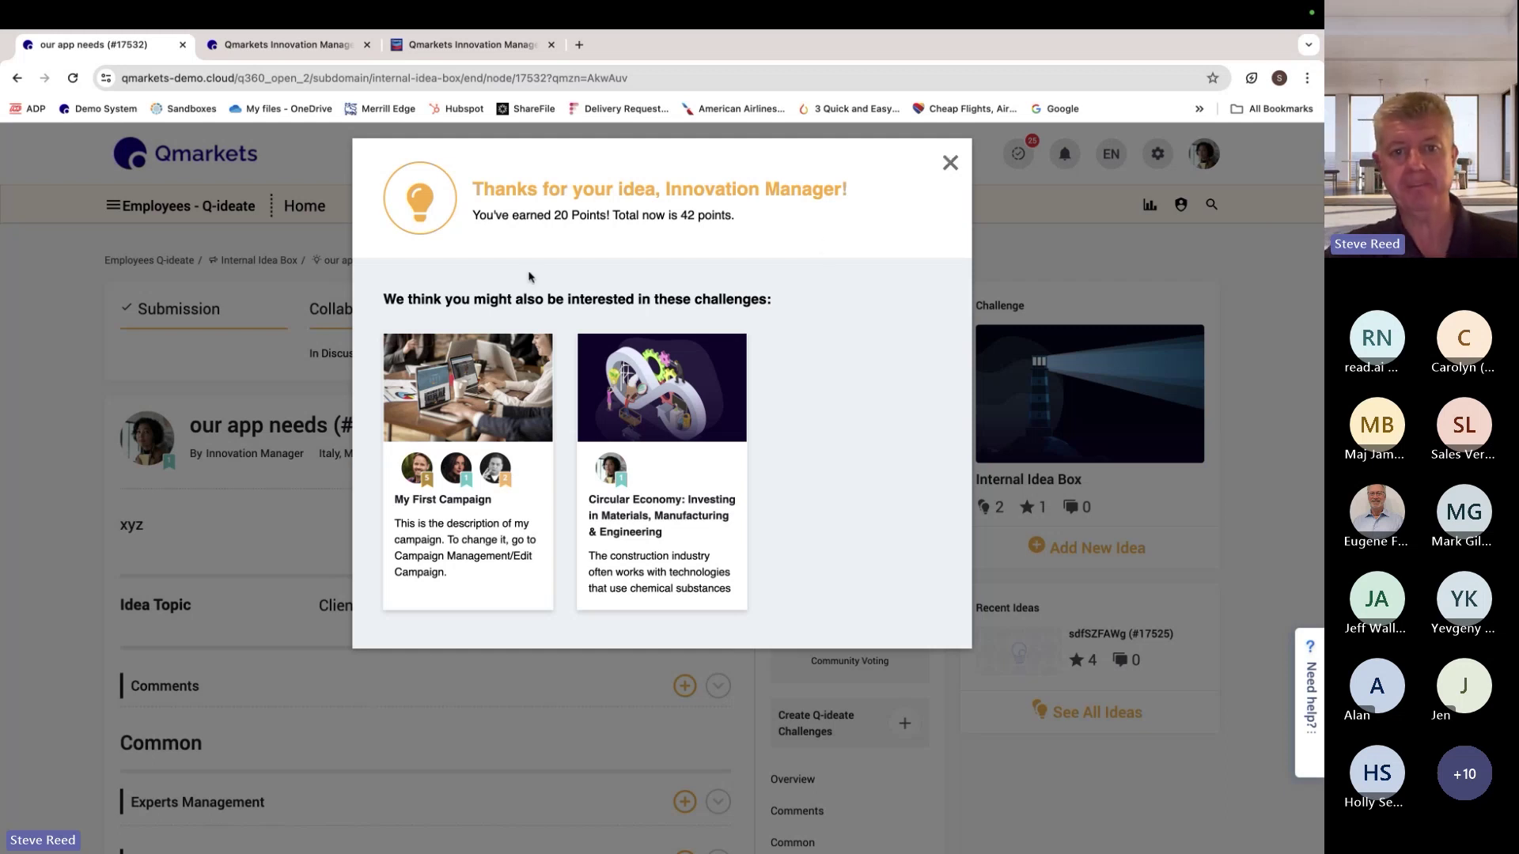
# Read and dismiss the submission thank-you message, and review the idea's process stages.
pyautogui.moveTo(474, 183); pyautogui.dragTo(795, 232)
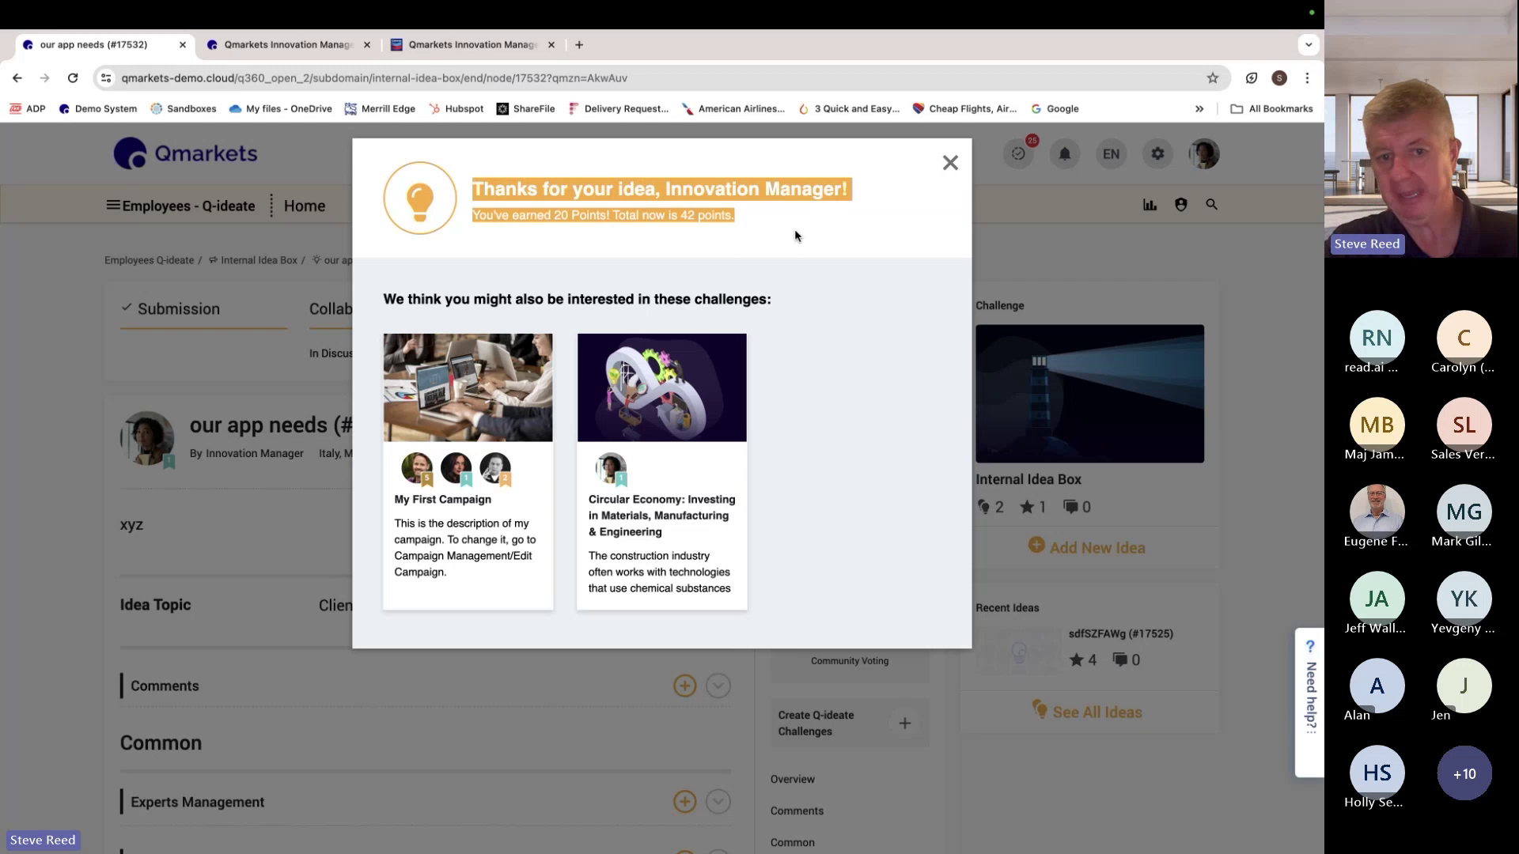
pyautogui.click(948, 167)
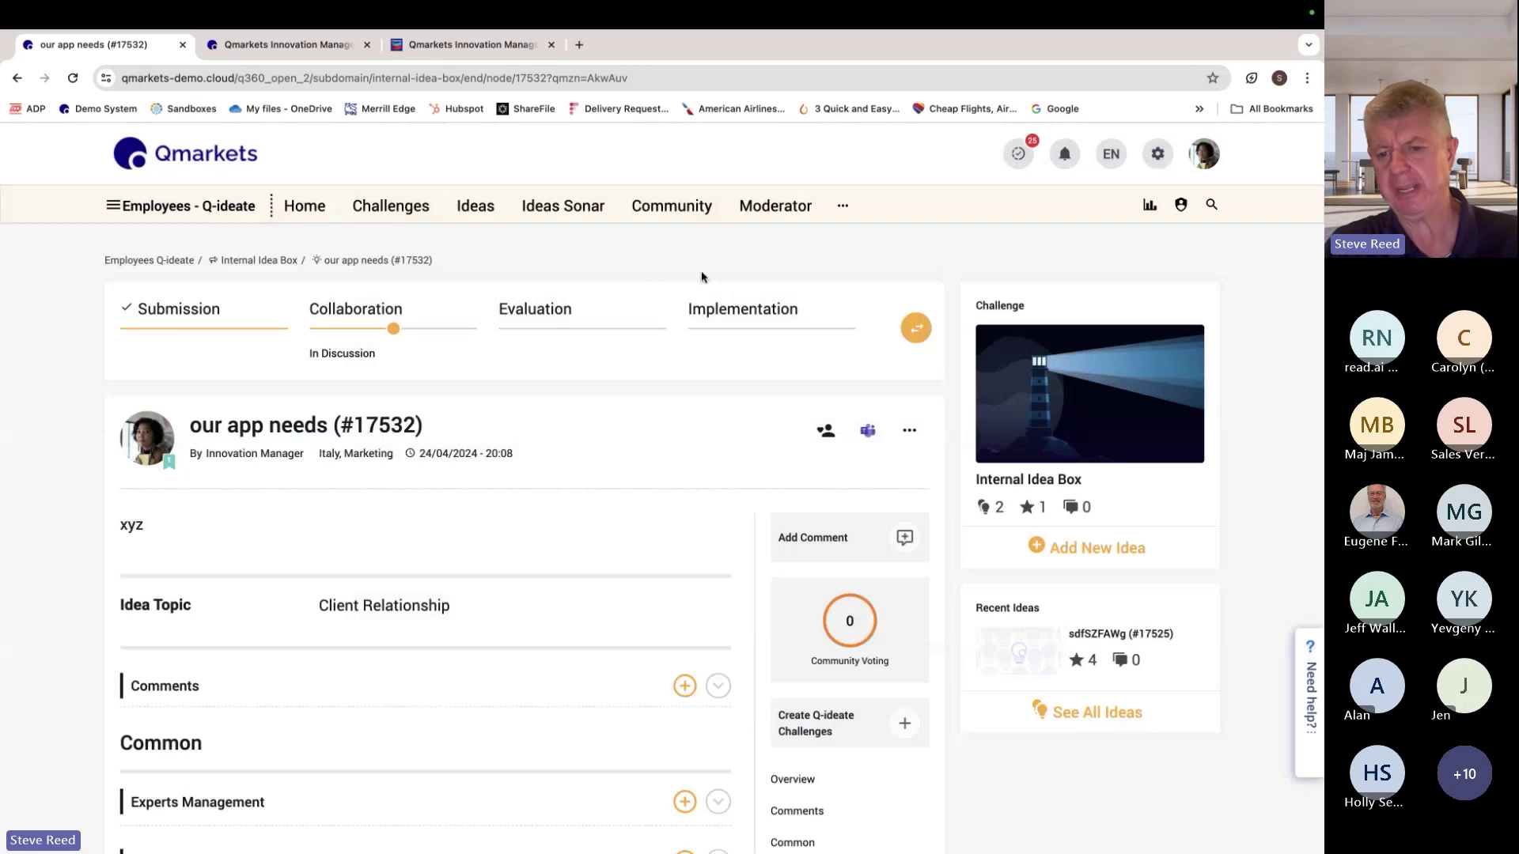
pyautogui.moveTo(1095, 8)
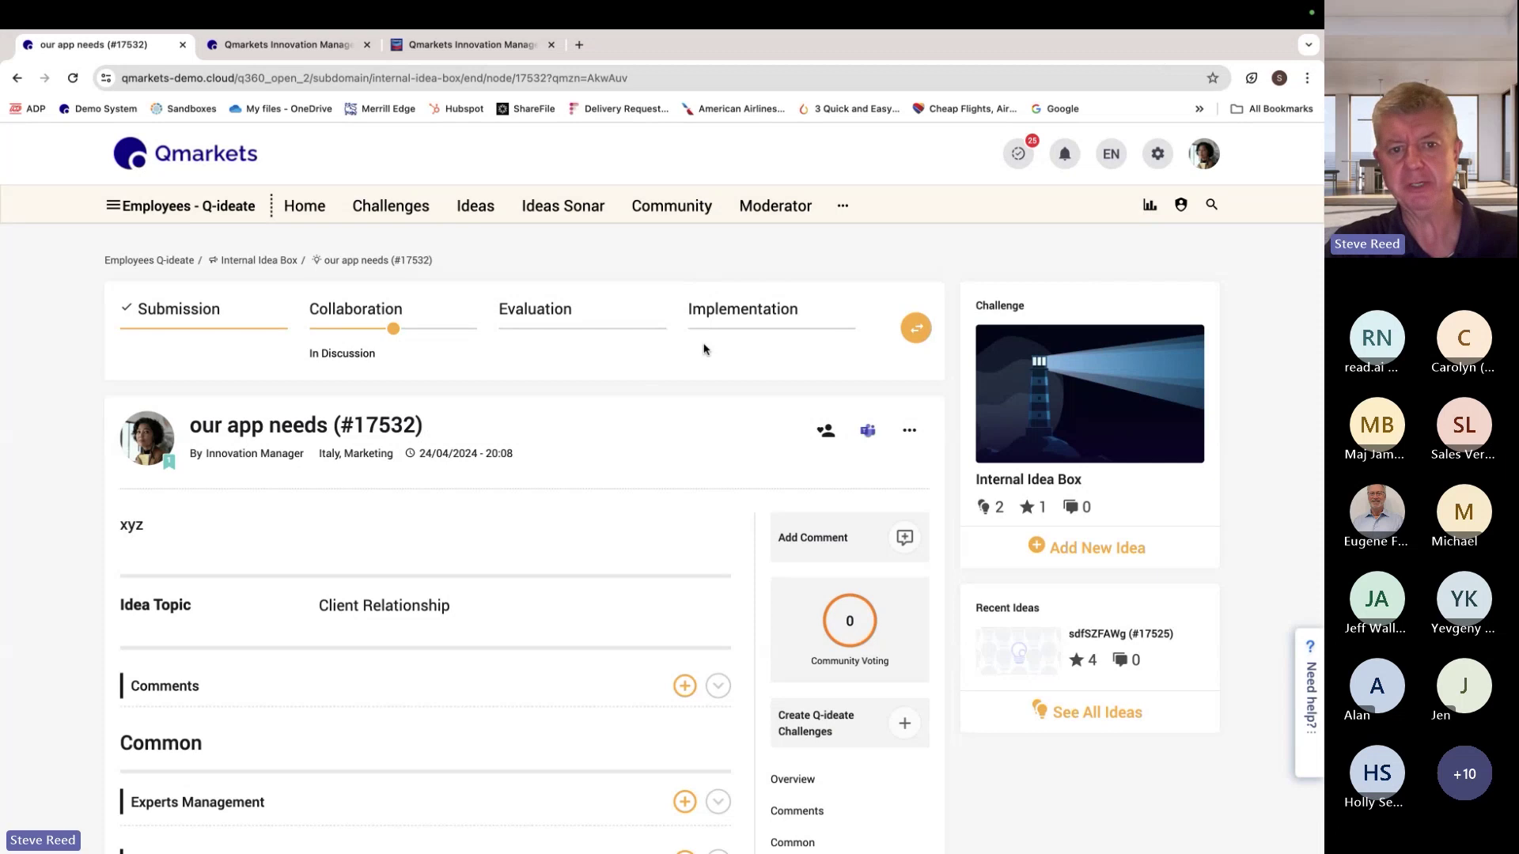
pyautogui.moveTo(148, 311); pyautogui.dragTo(632, 372)
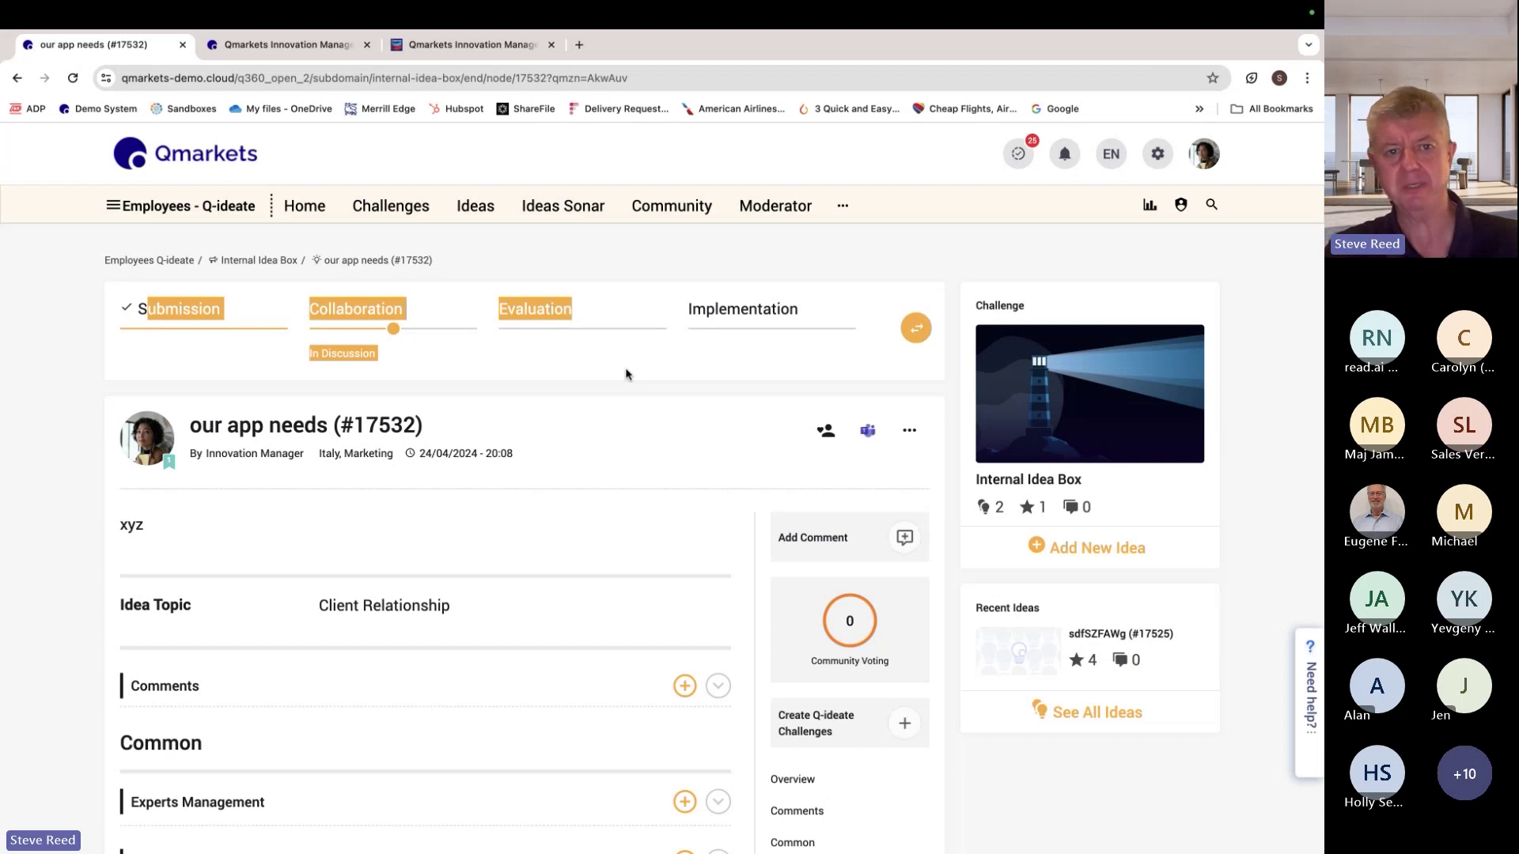
# Preview the Initial Review, Review Committee, Approved and Project states in the idea's process form, and close it without submitting.
pyautogui.click(911, 327)
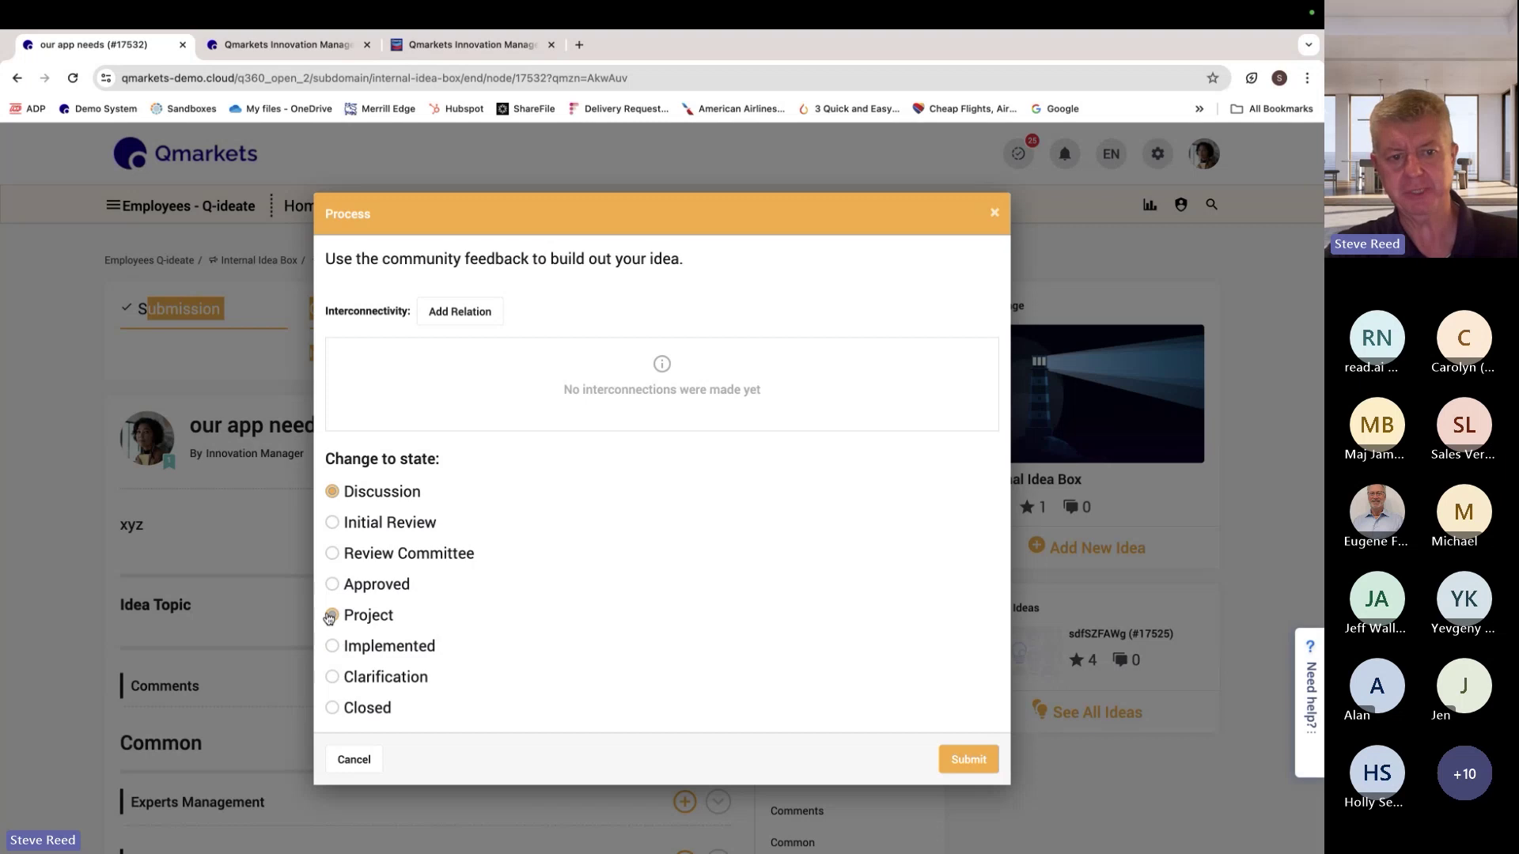
pyautogui.click(332, 528)
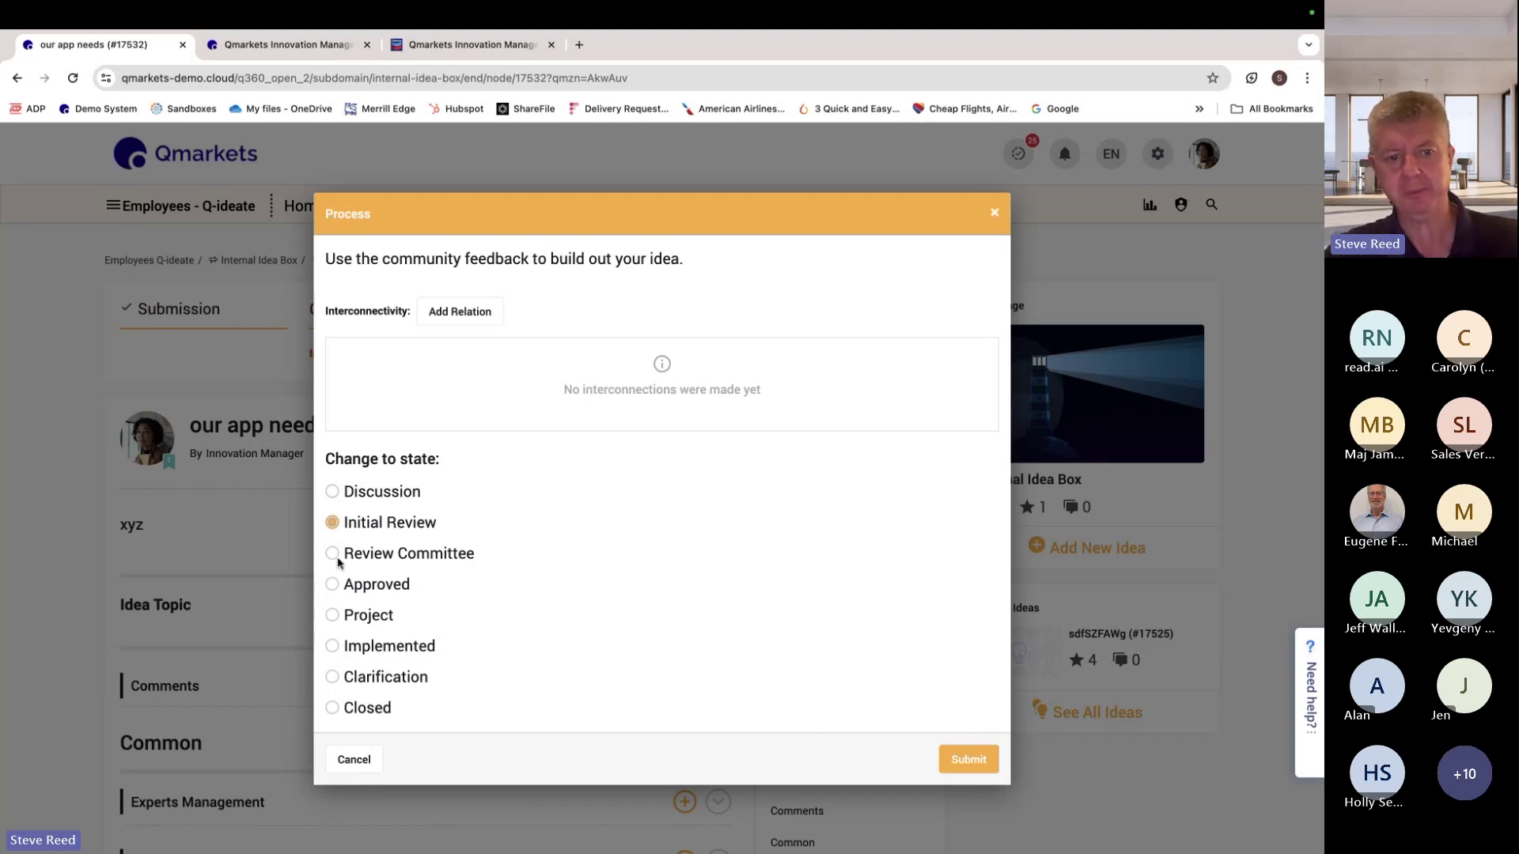
pyautogui.click(333, 556)
pyautogui.click(332, 583)
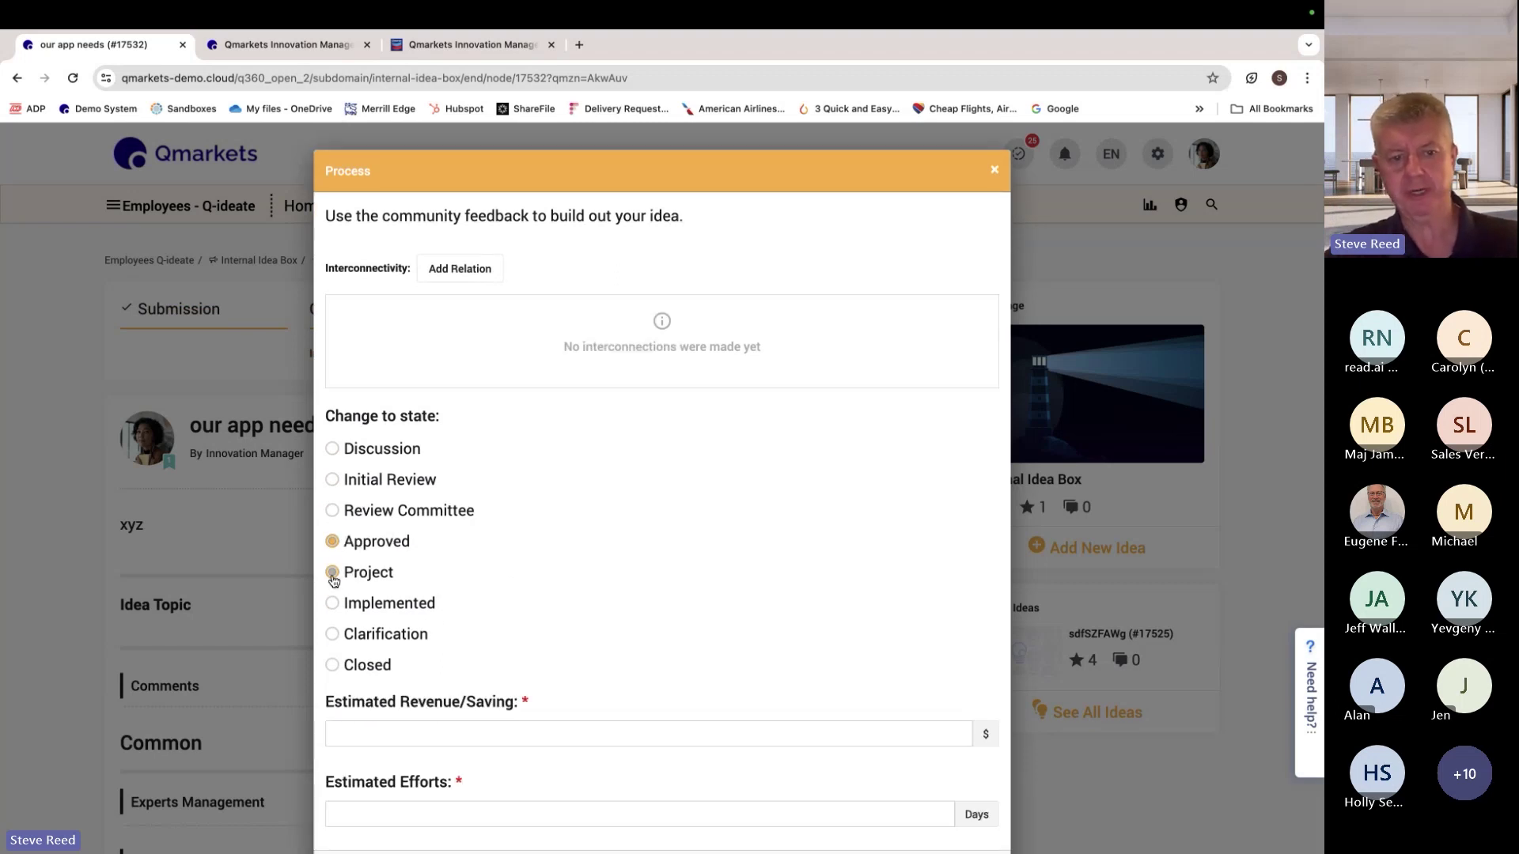
pyautogui.click(332, 573)
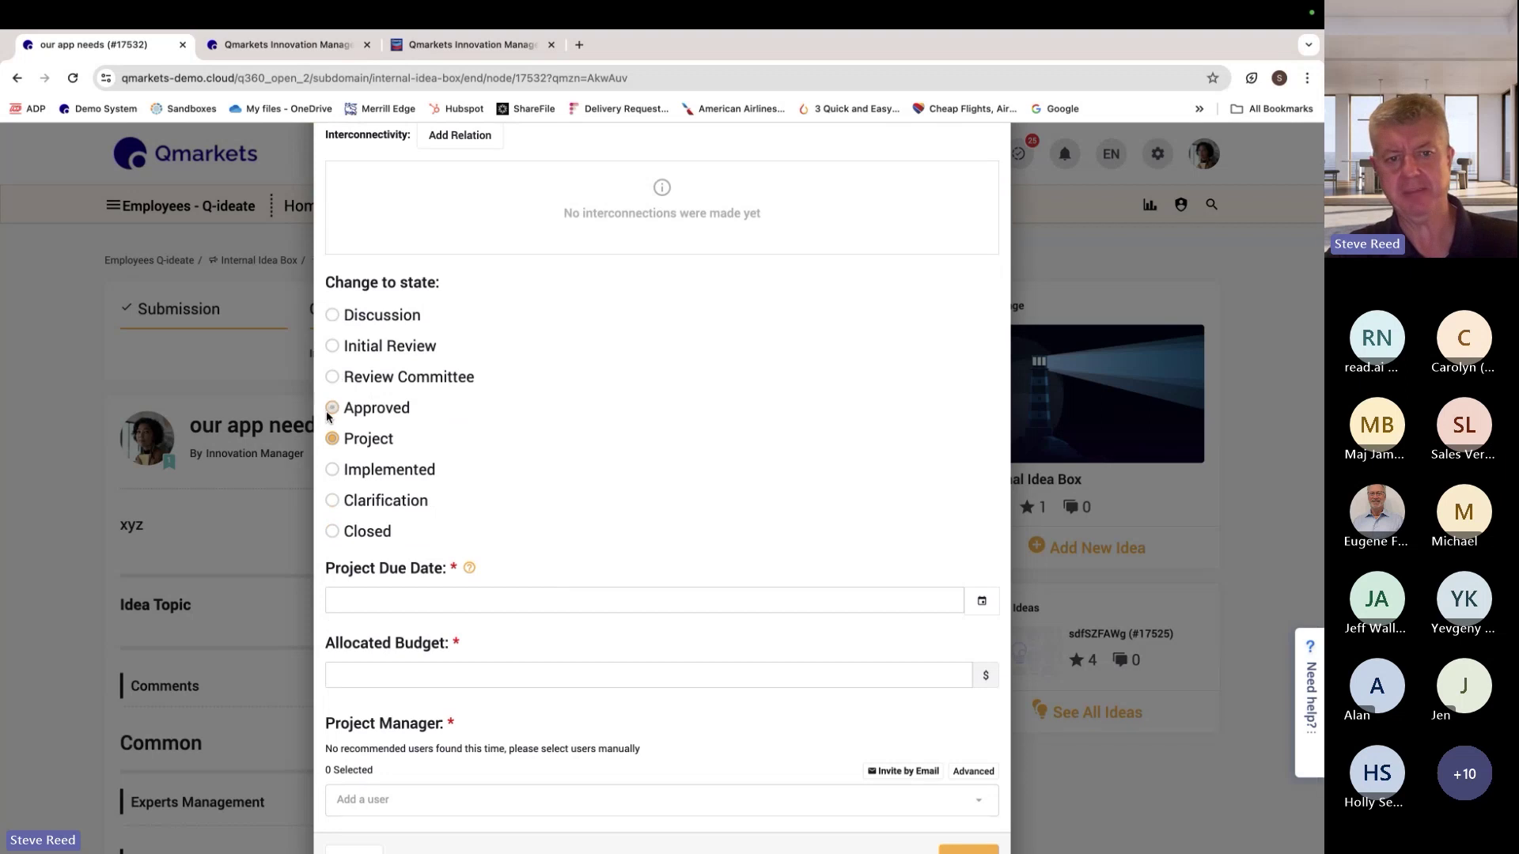
pyautogui.click(333, 409)
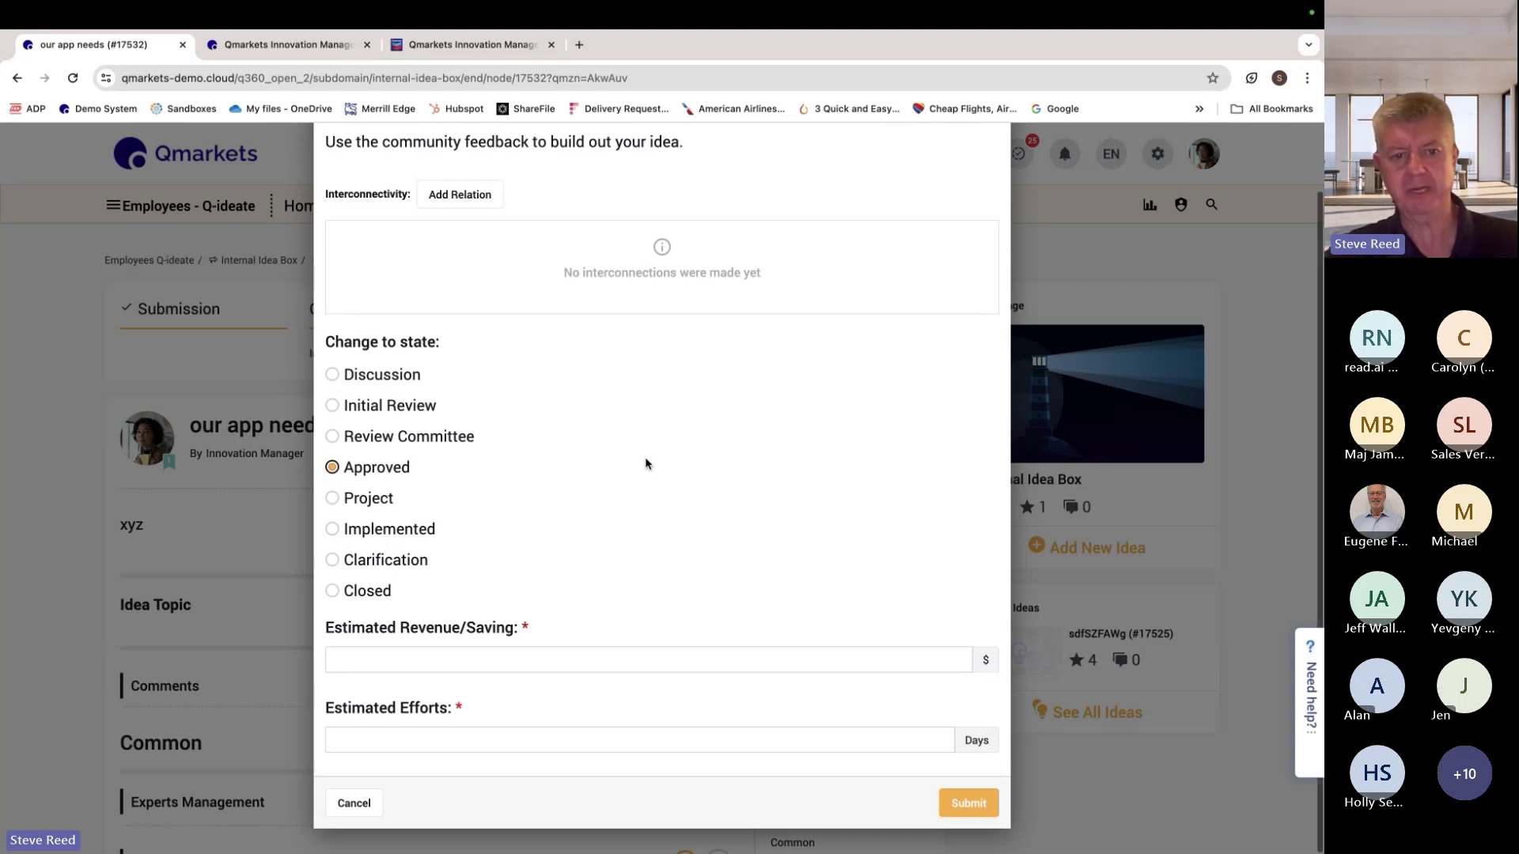
pyautogui.click(994, 170)
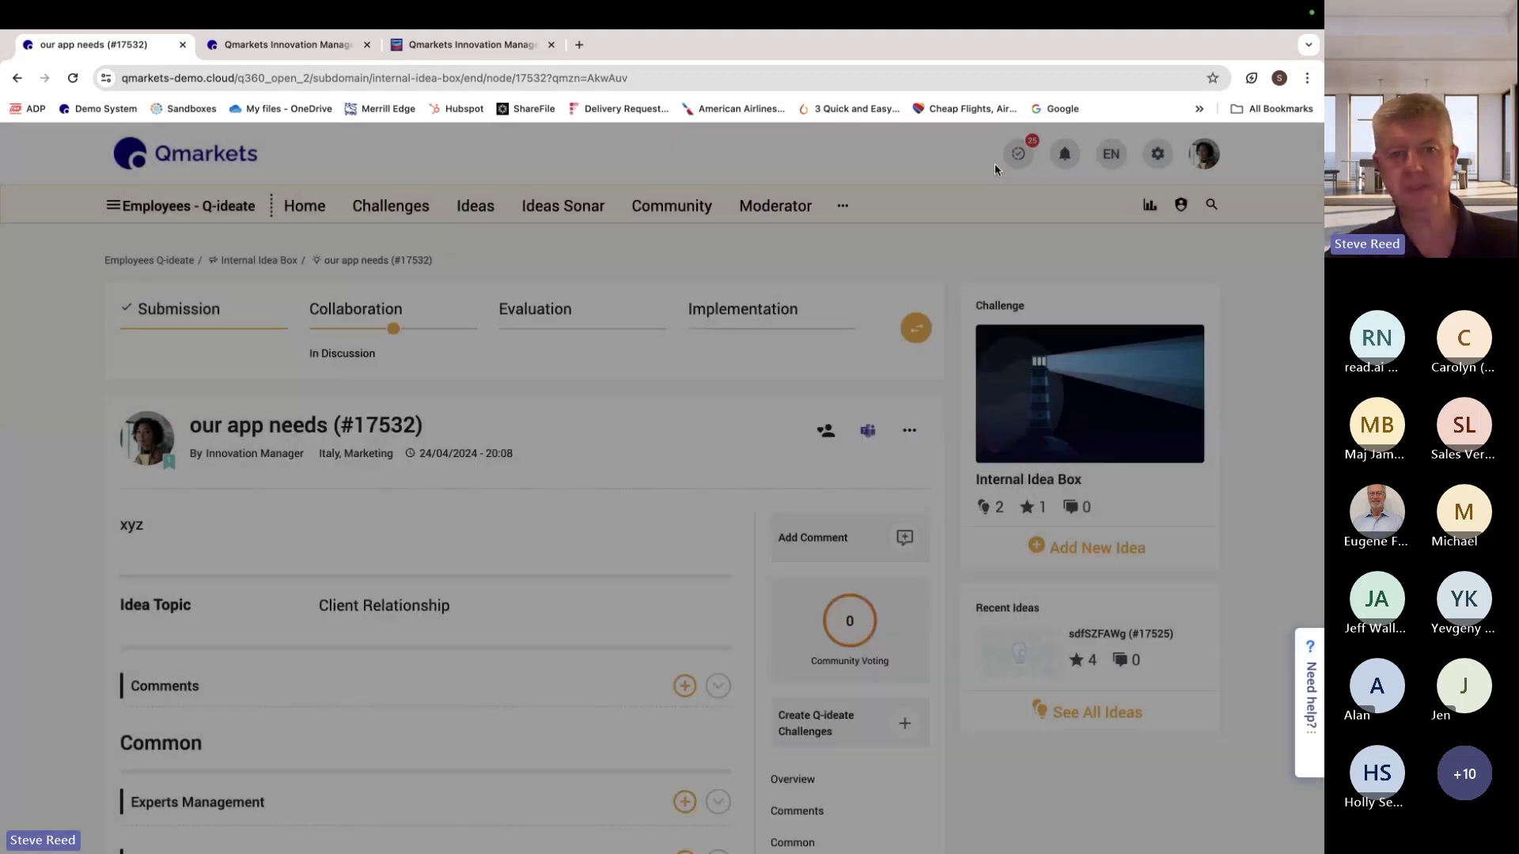
# Open the Multipurpose Customer Reward App idea from the moderator board and invest 10 tokens in its review committee vote.
pyautogui.click(758, 212)
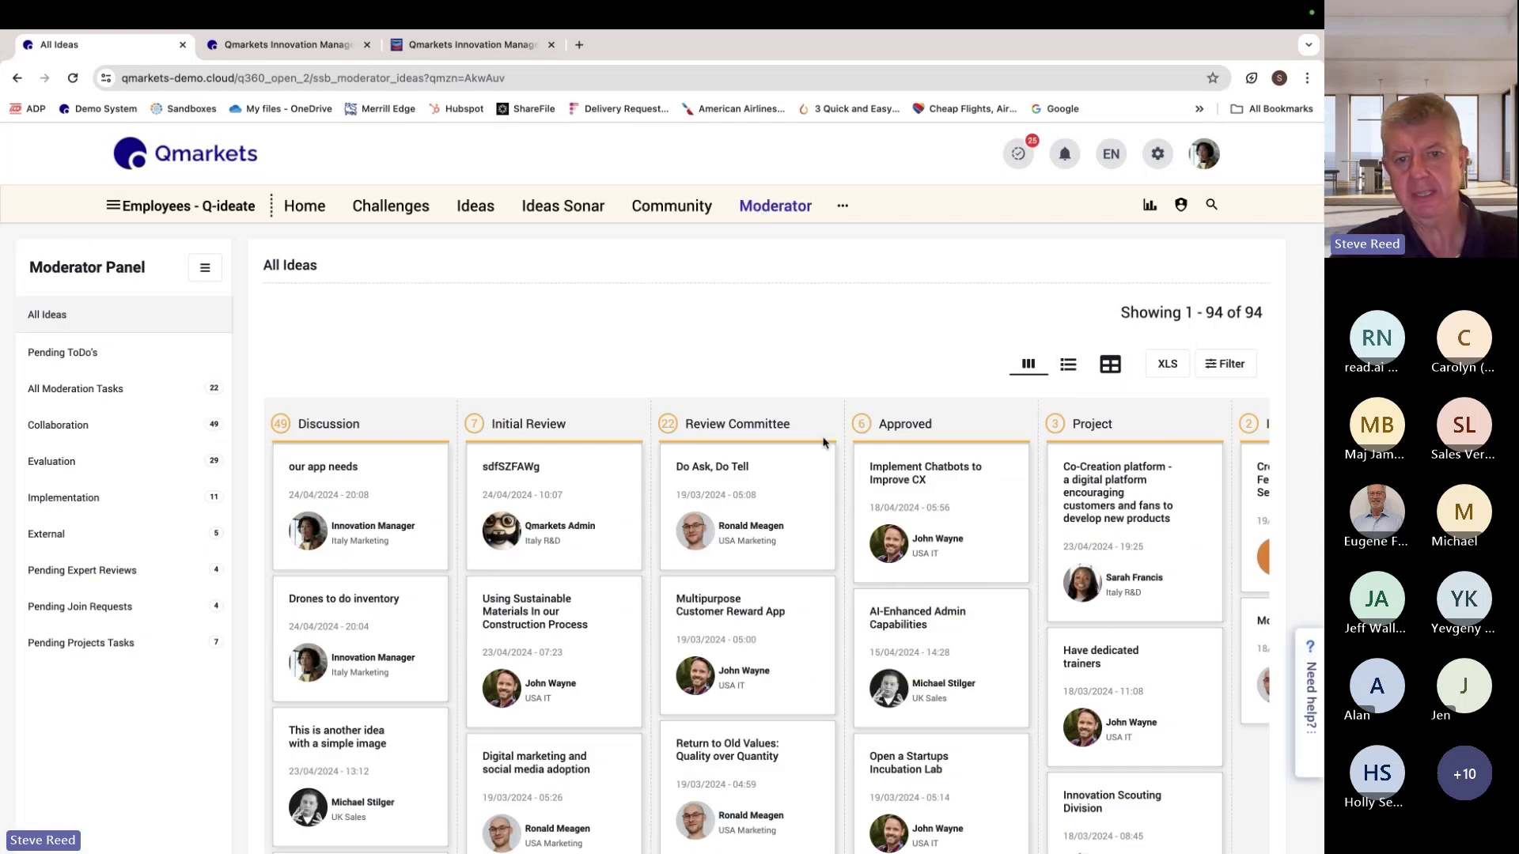
pyautogui.click(700, 605)
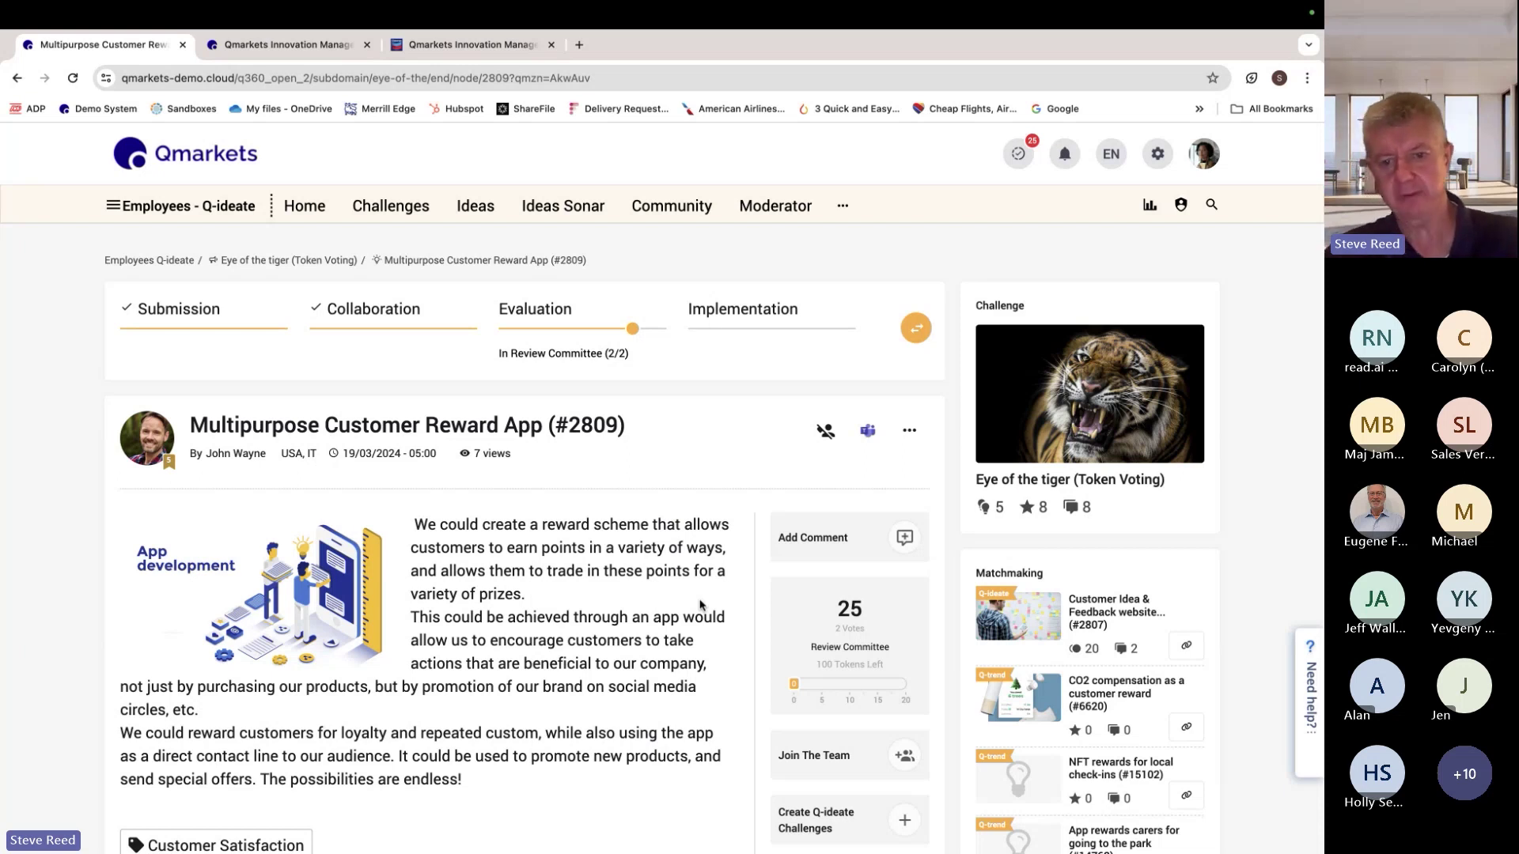
pyautogui.moveTo(795, 685); pyautogui.dragTo(860, 693)
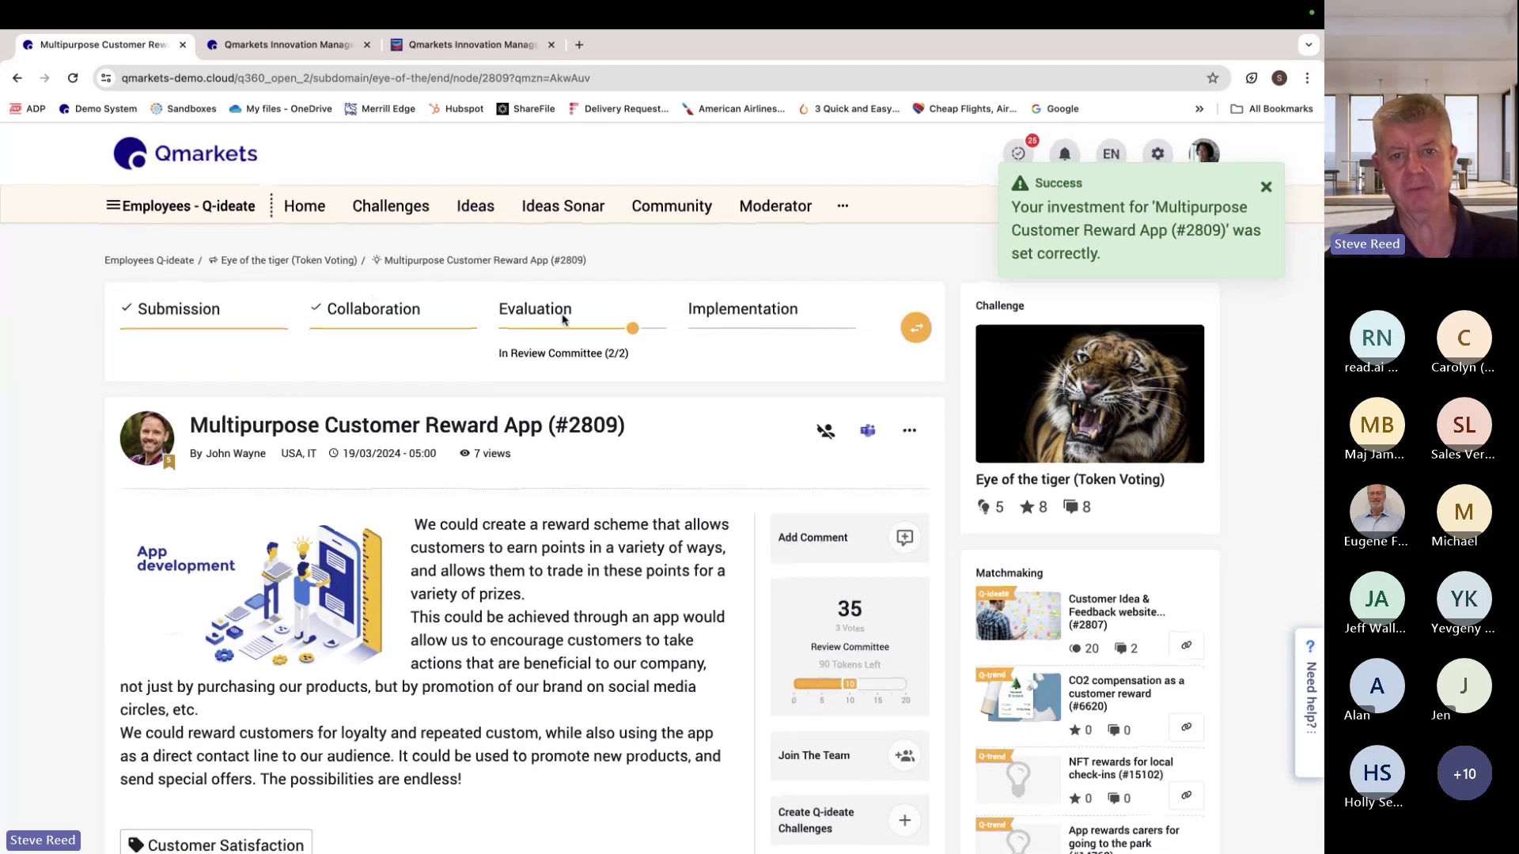
# Switch from Q-ideate to the Q-scout subsystem and look over its home page.
pyautogui.click(219, 212)
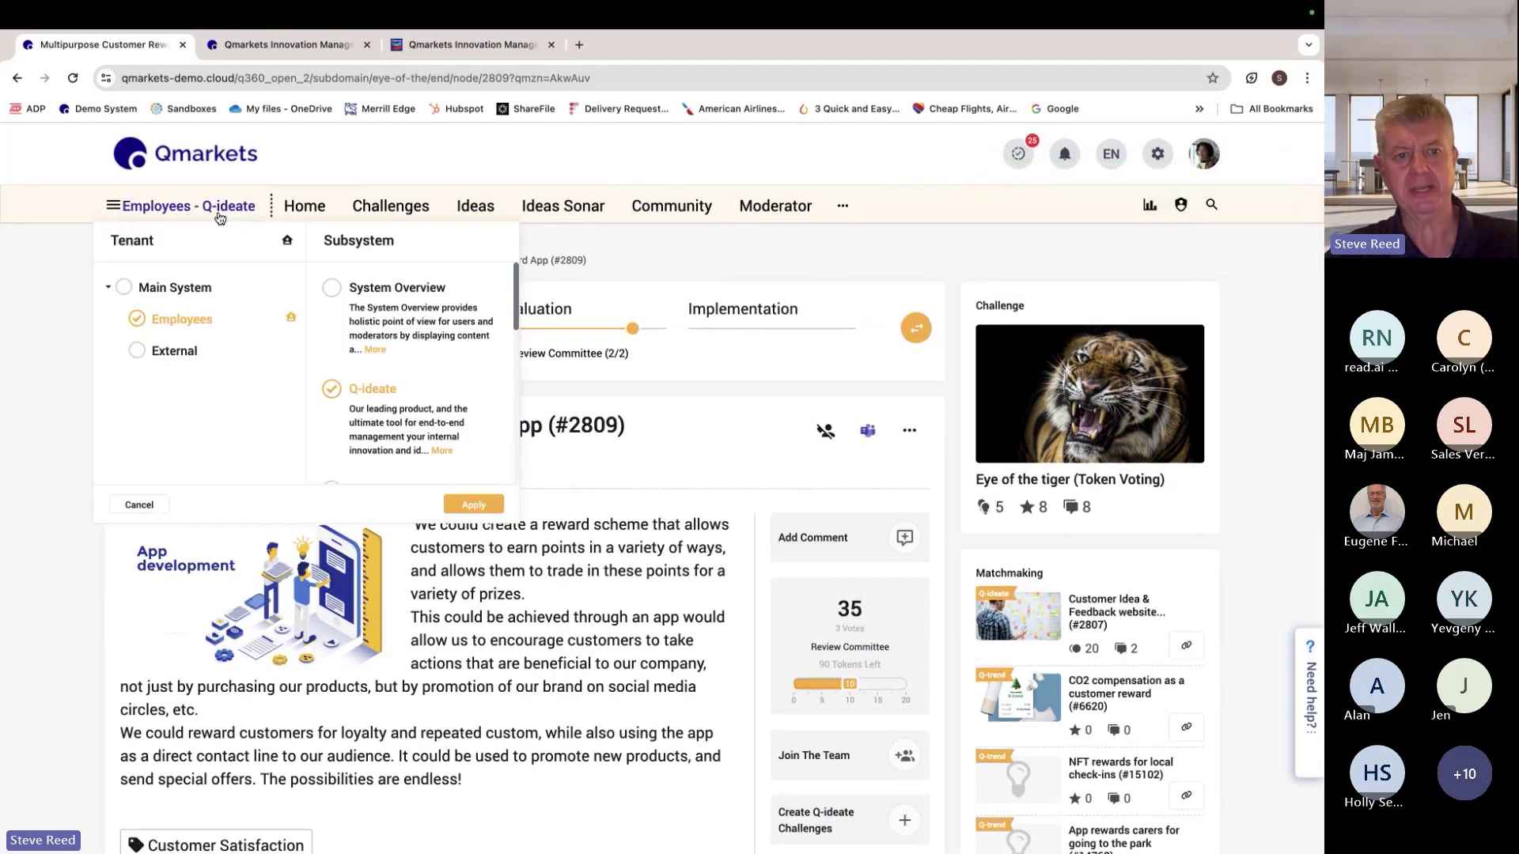
pyautogui.scroll(-3, 333, 397)
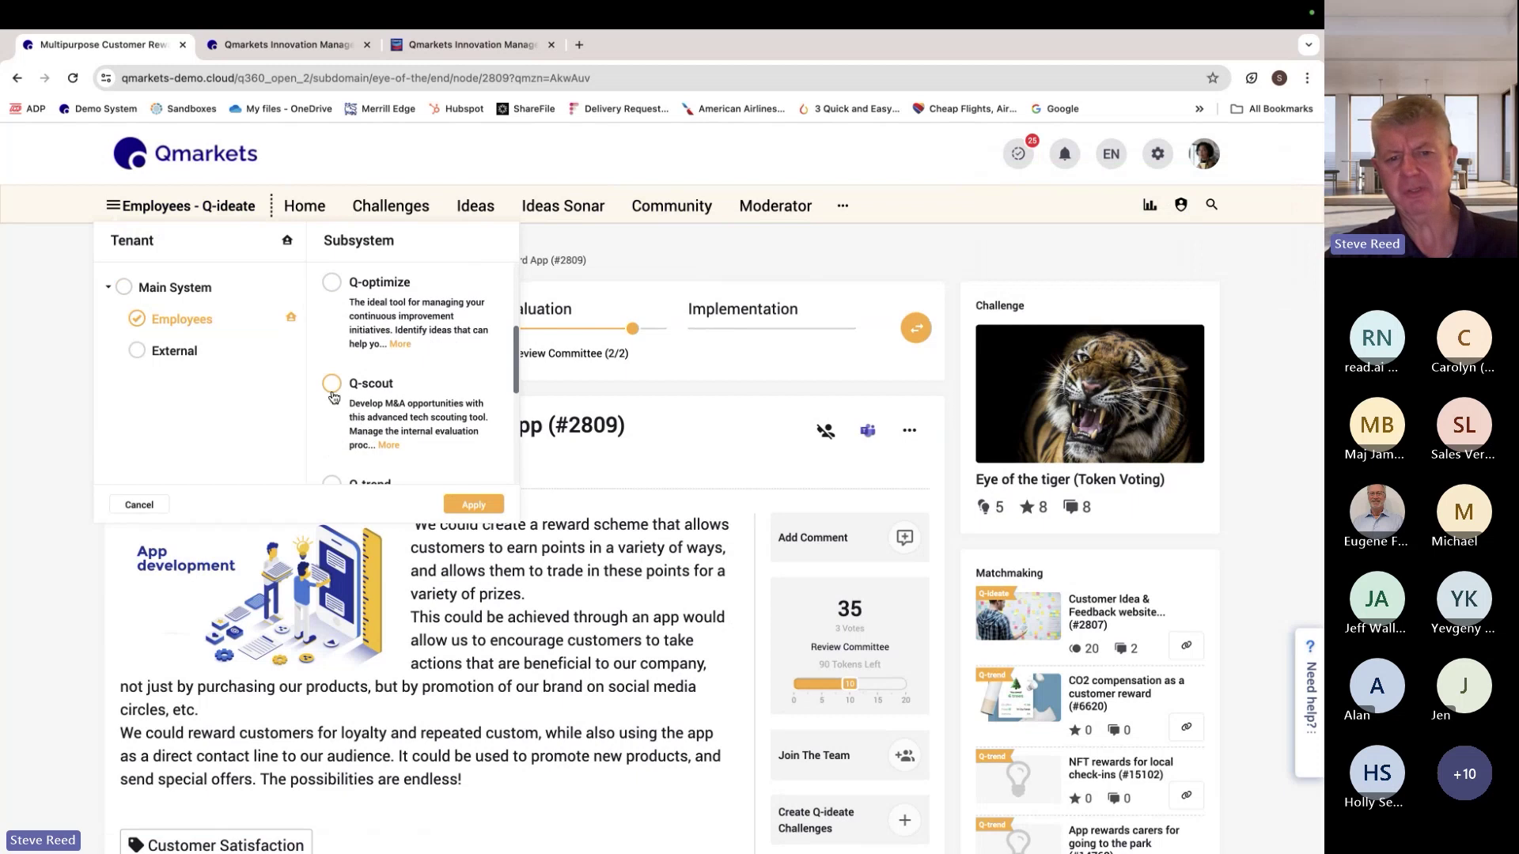
pyautogui.click(332, 388)
pyautogui.click(484, 504)
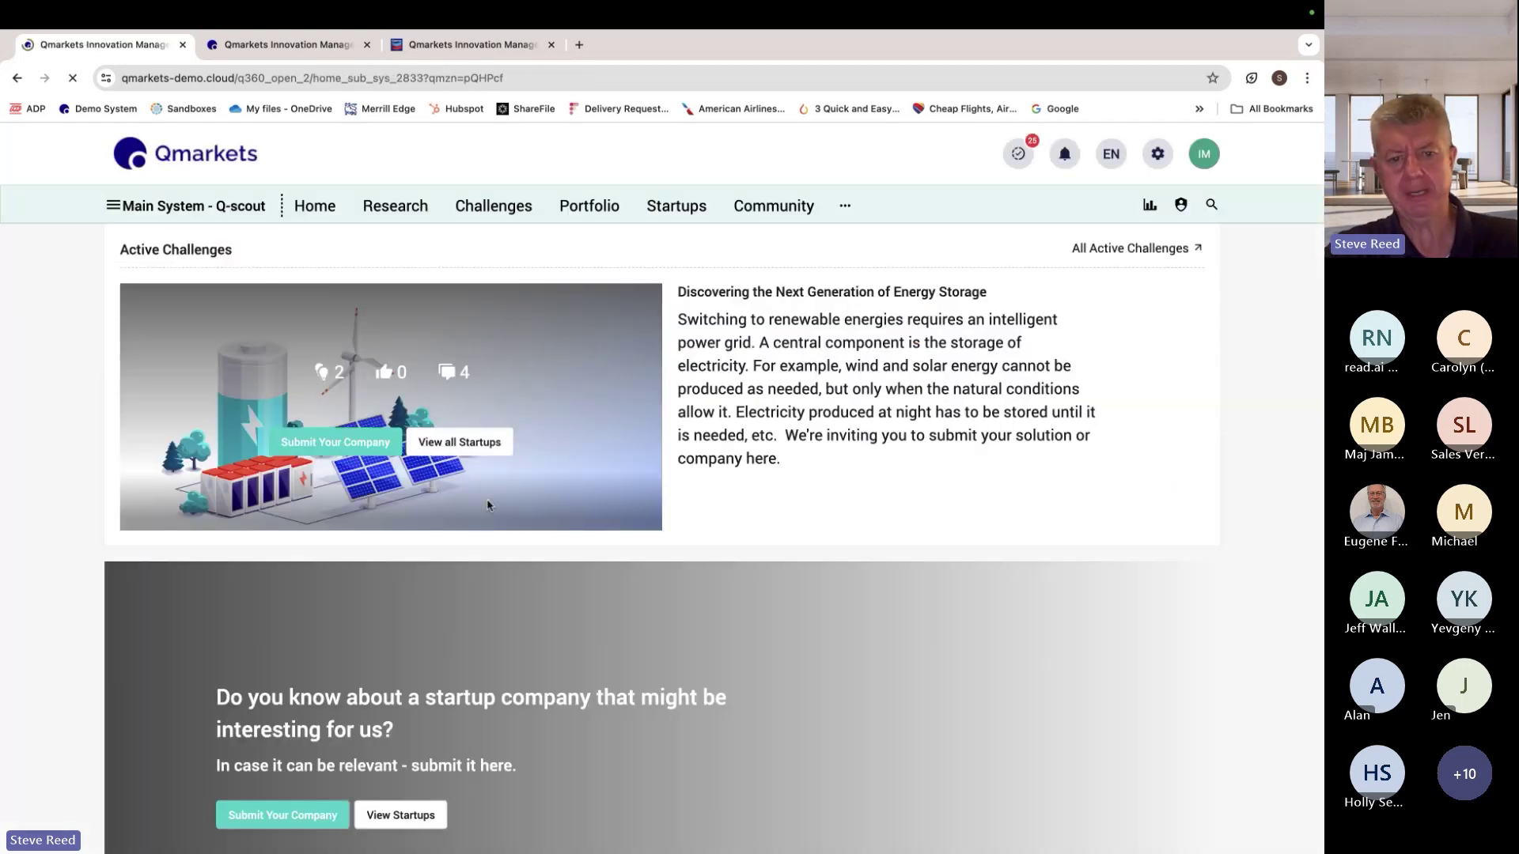
pyautogui.scroll(-3, 514, 427)
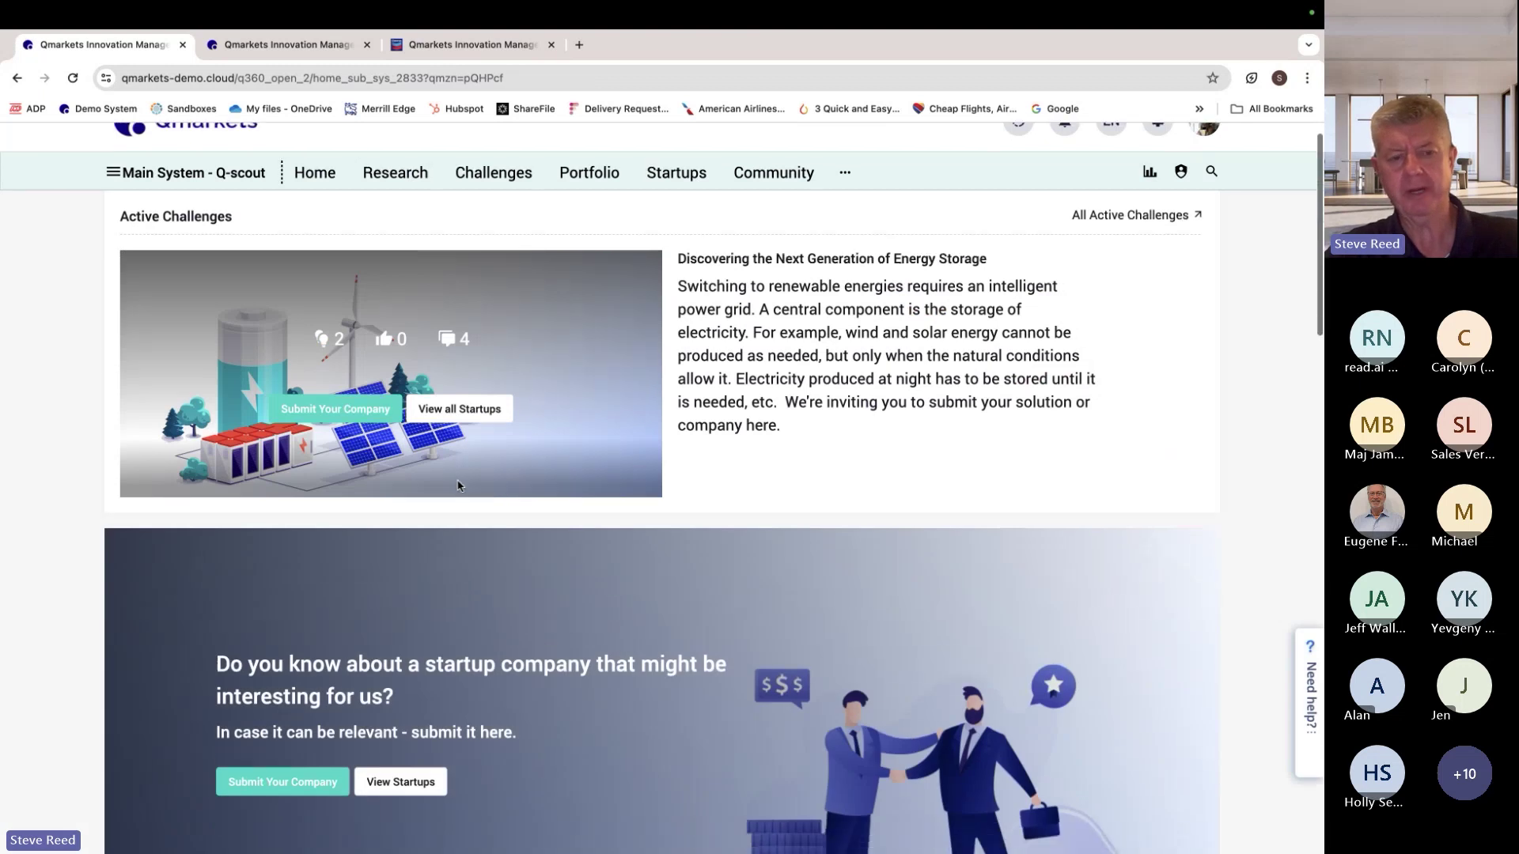
pyautogui.scroll(3, 459, 482)
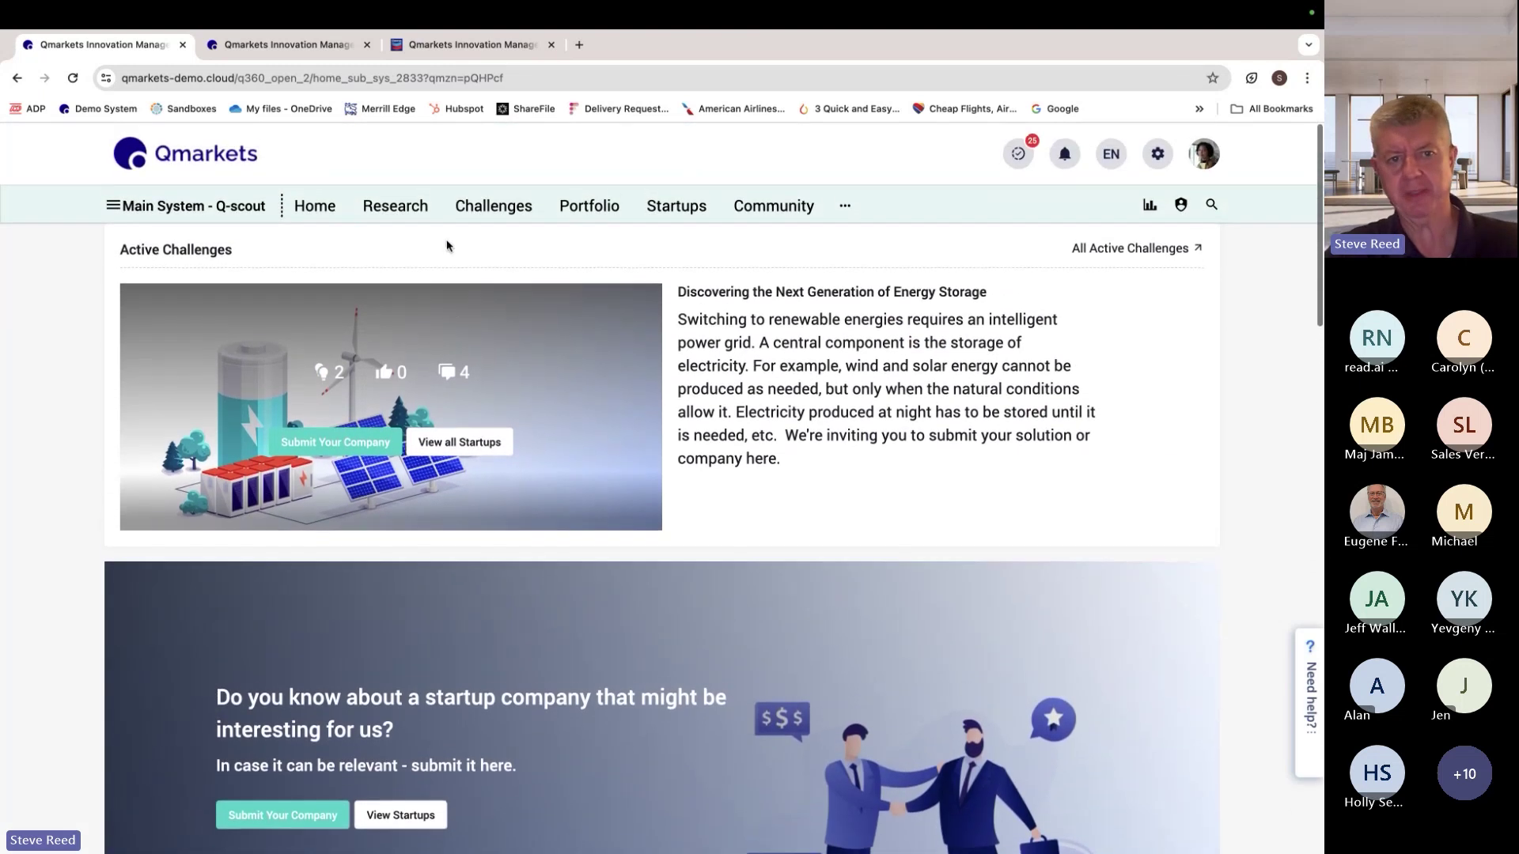
# Rerun the recent "carbon capture" startup search in Q-scout's Research area and look through the matches.
pyautogui.click(402, 215)
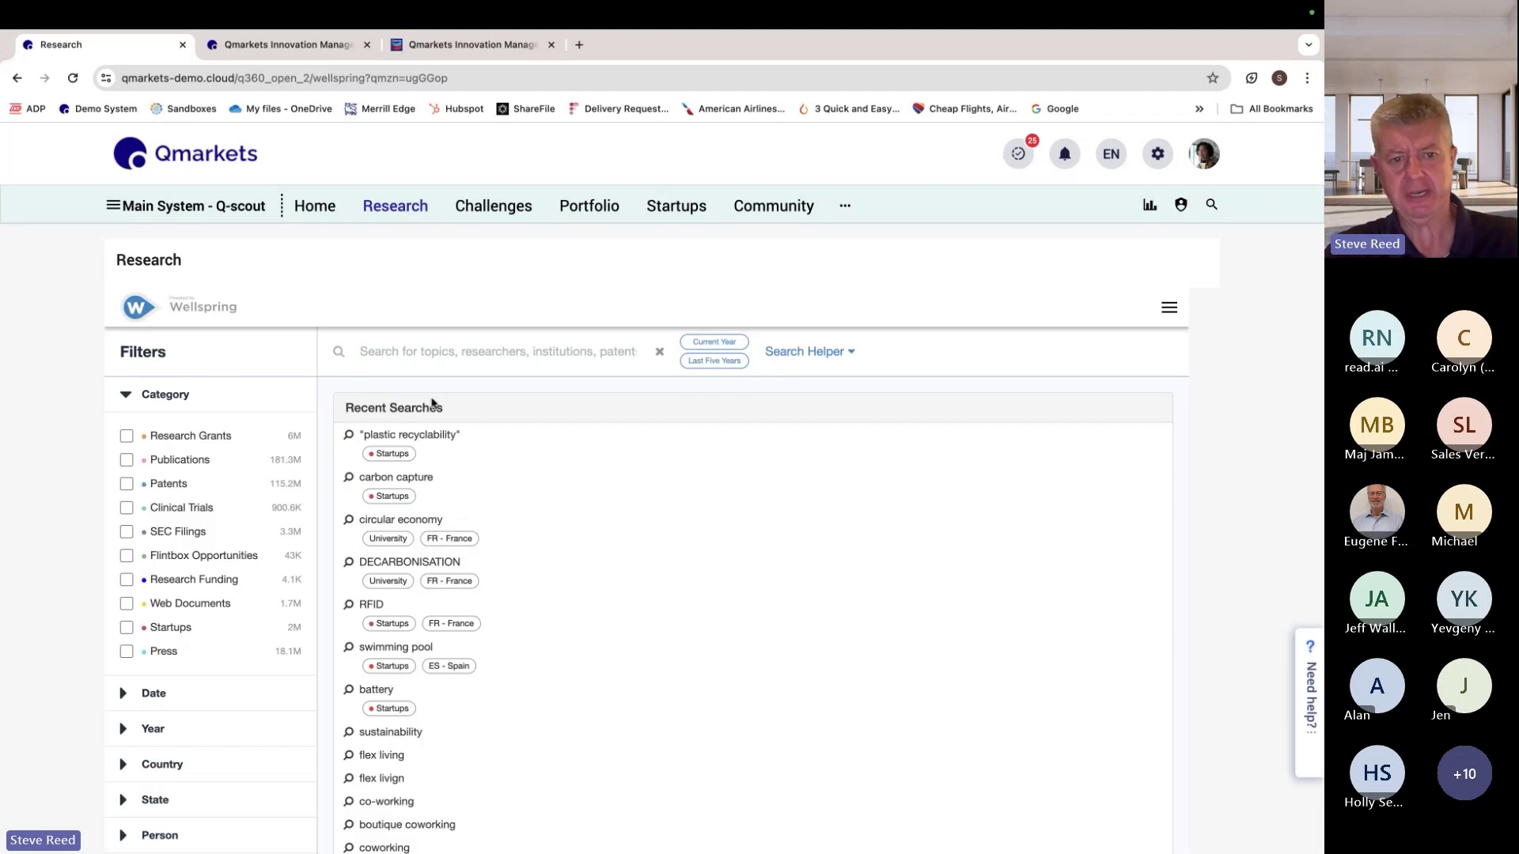
pyautogui.scroll(3, 411, 451)
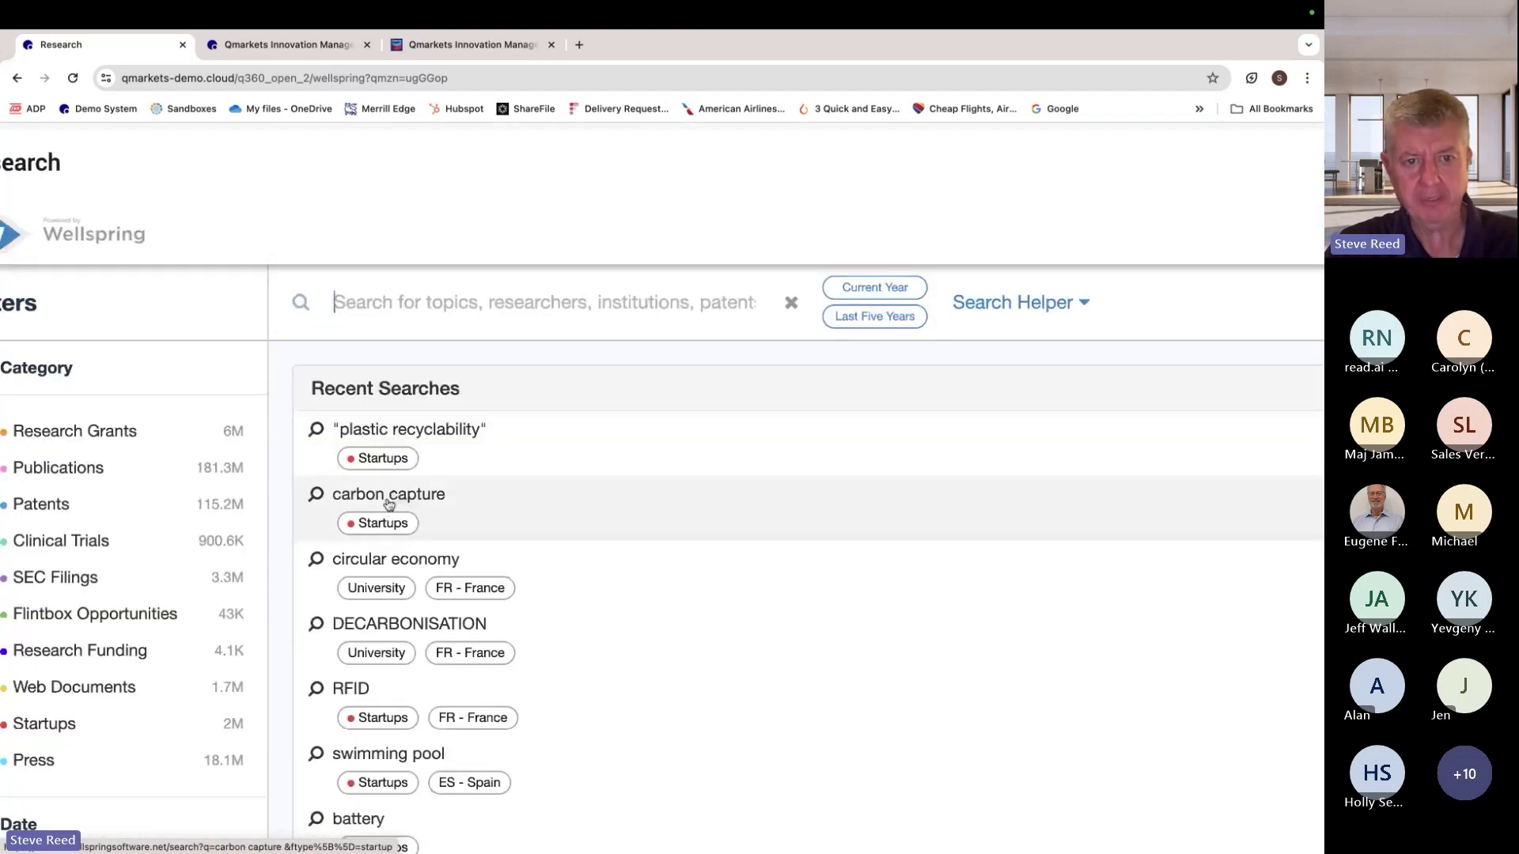
pyautogui.click(383, 521)
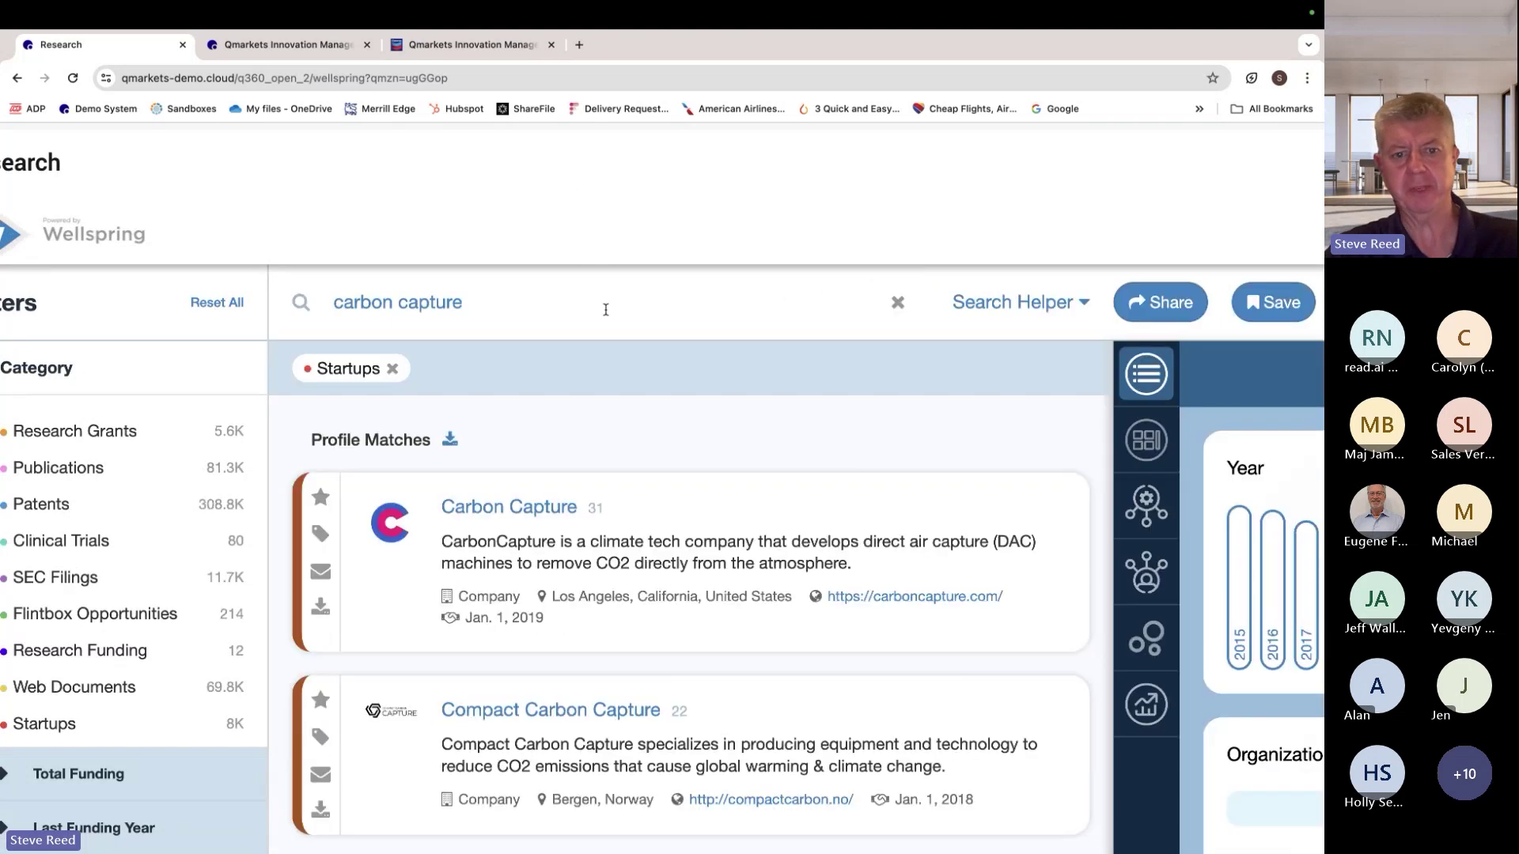
pyautogui.scroll(-3, 605, 310)
pyautogui.scroll(-1, 611, 556)
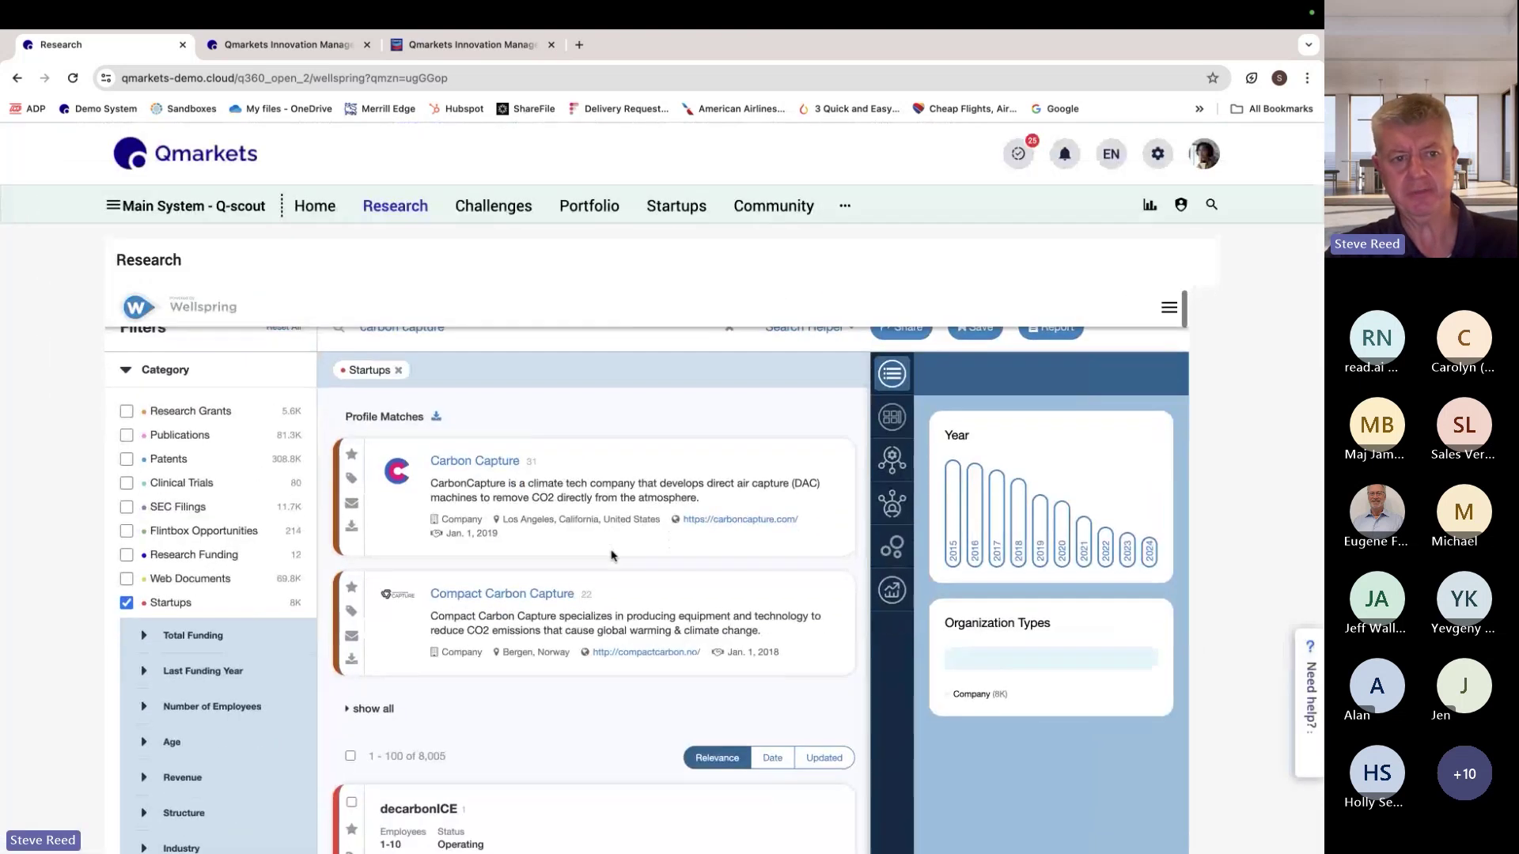
pyautogui.scroll(1, 212, 420)
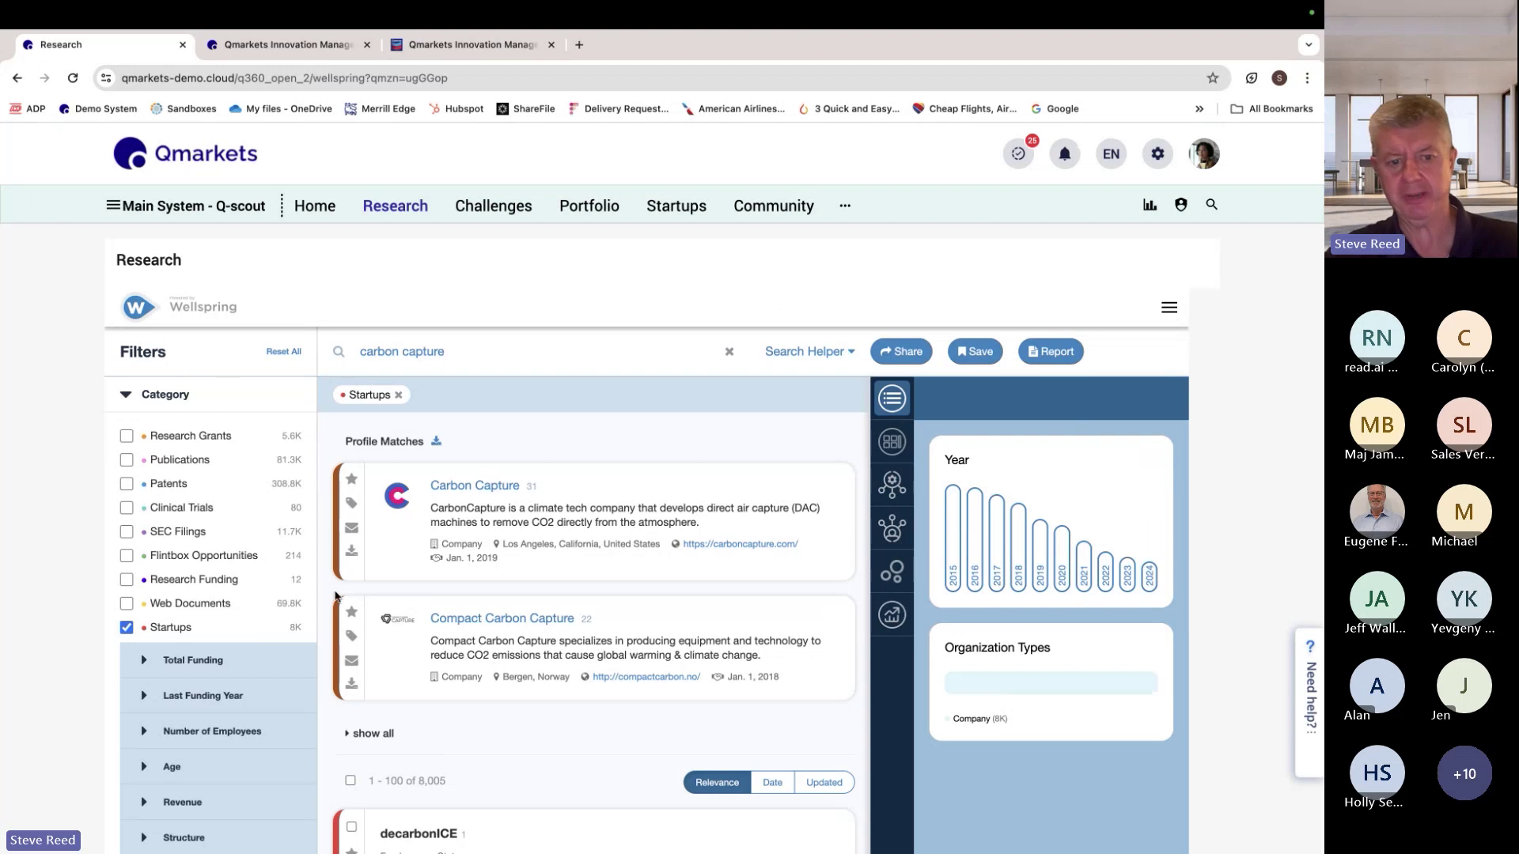
pyautogui.scroll(-3, 340, 597)
pyautogui.scroll(5, 434, 570)
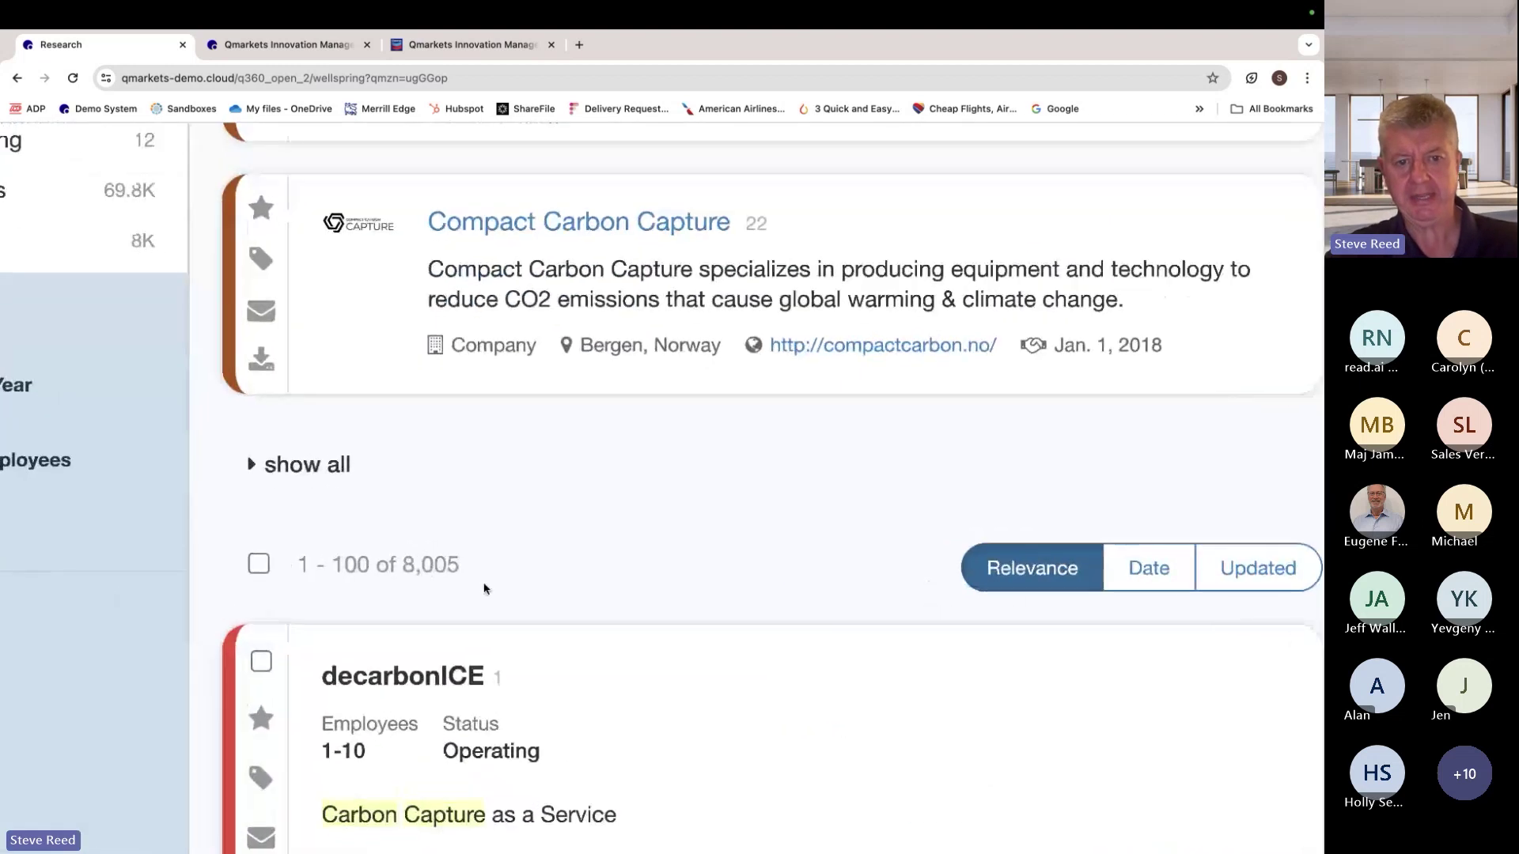
pyautogui.scroll(-5, 497, 560)
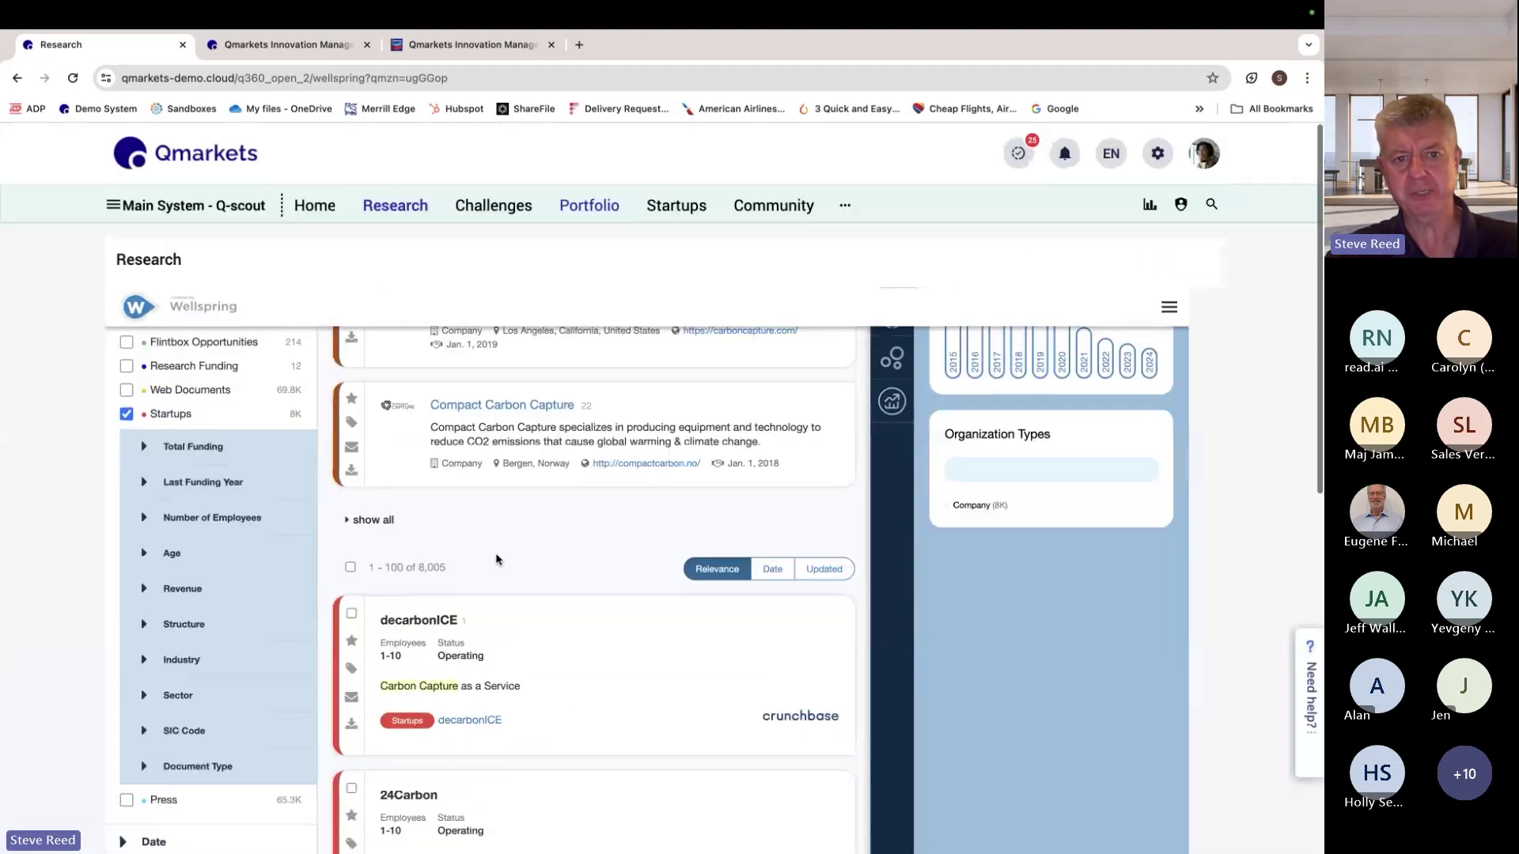
# Add the Patents category to the carbon capture search and select all results on the page.
pyautogui.scroll(2, 309, 475)
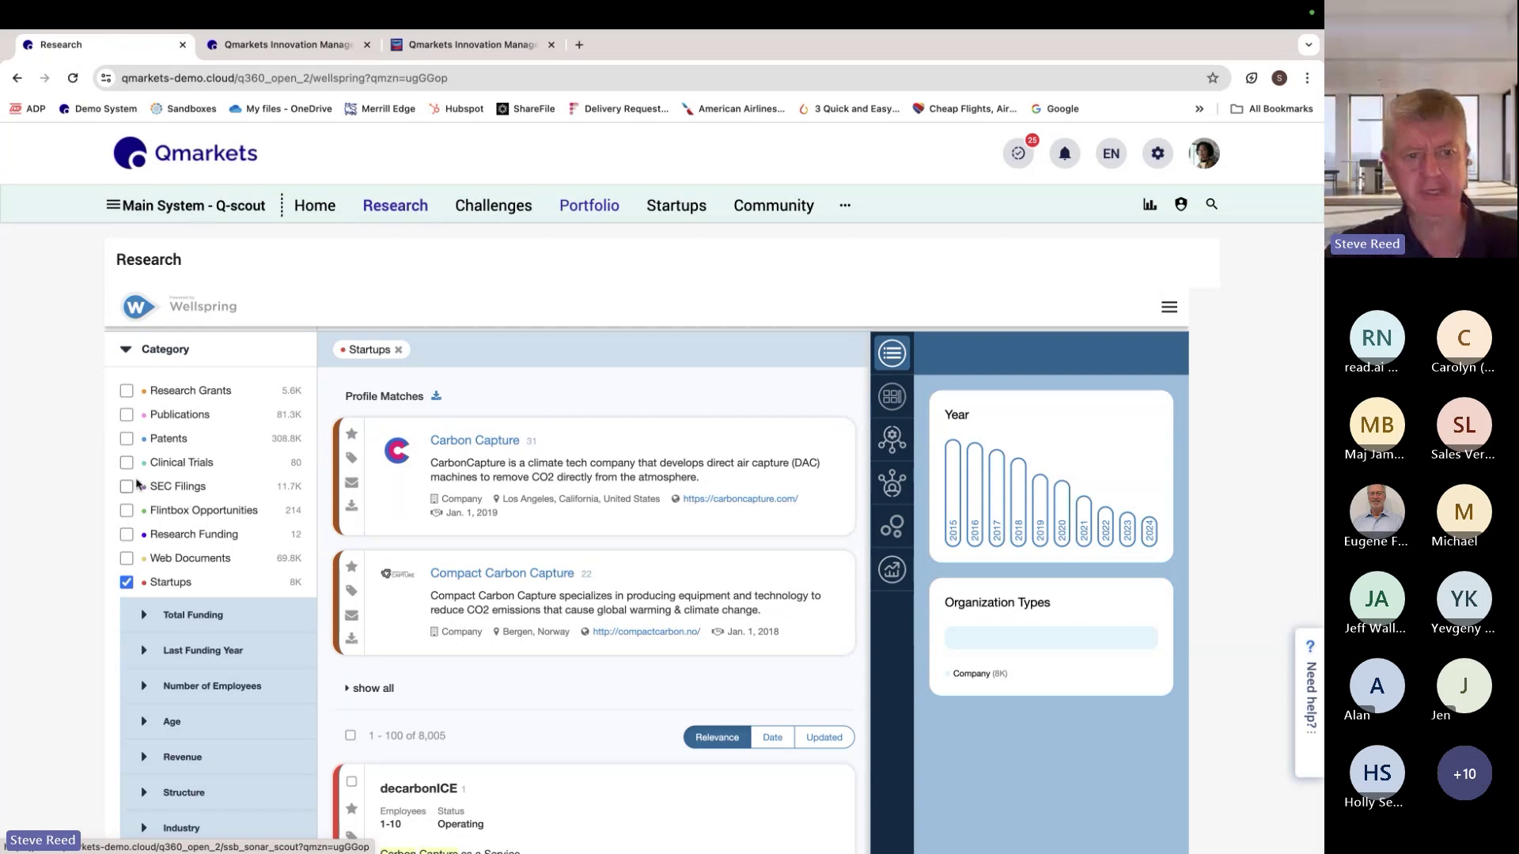
pyautogui.click(127, 439)
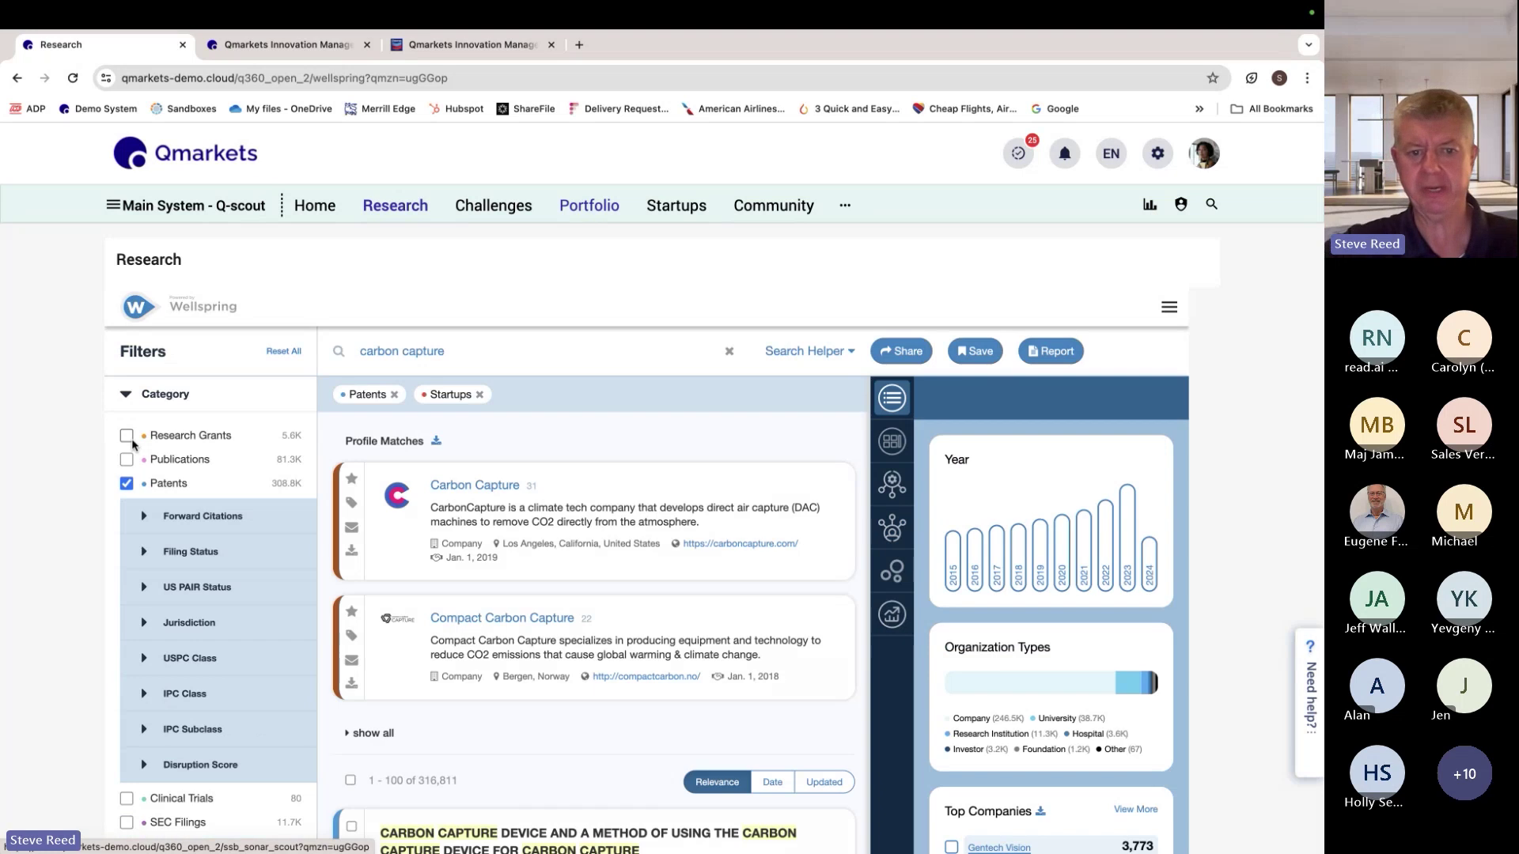
pyautogui.scroll(-3, 348, 577)
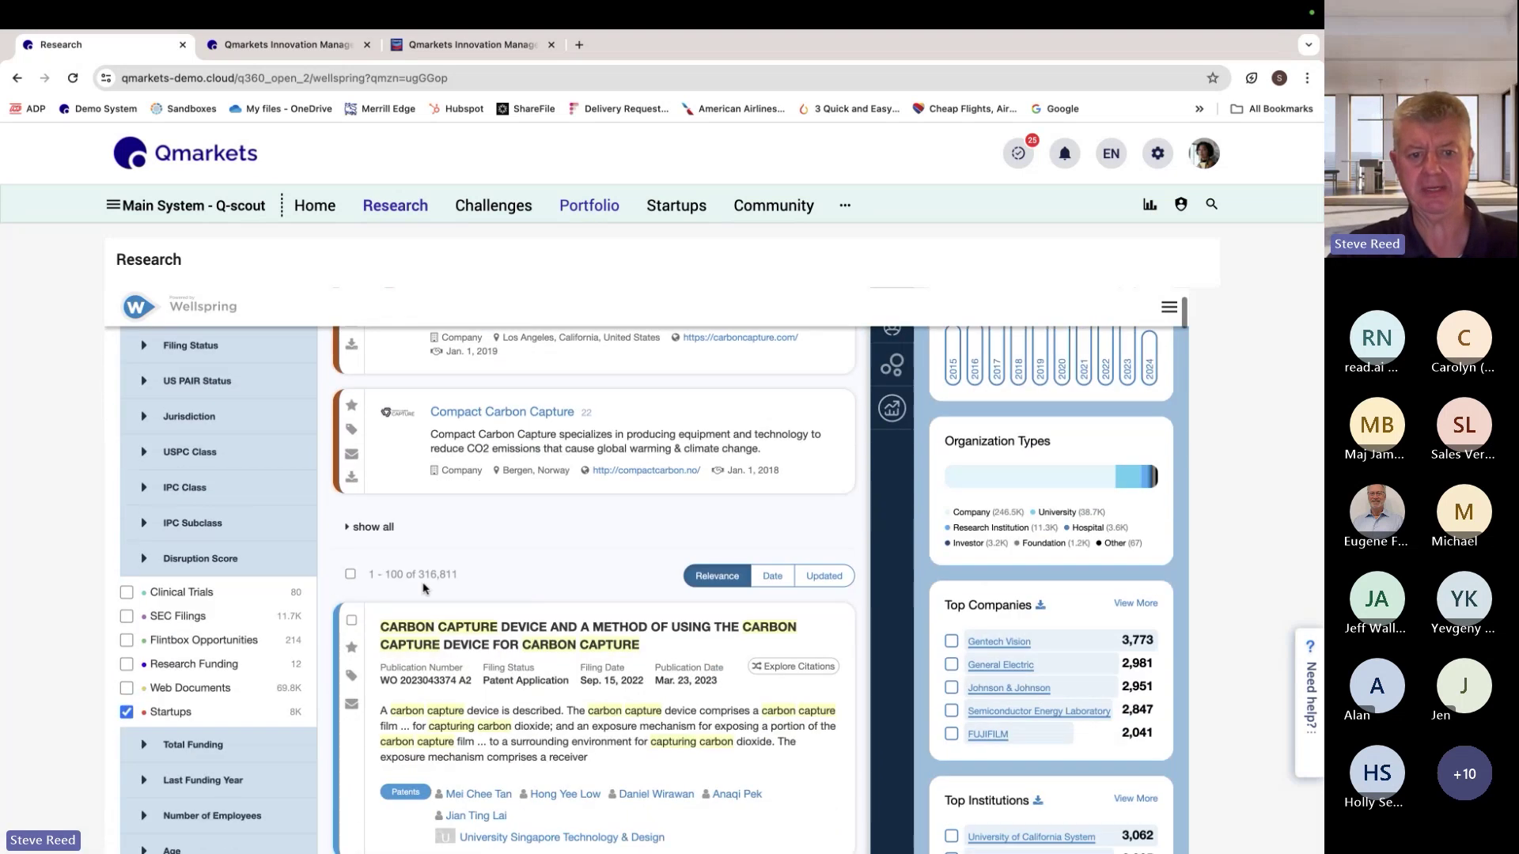
pyautogui.click(350, 574)
pyautogui.scroll(-5, 406, 576)
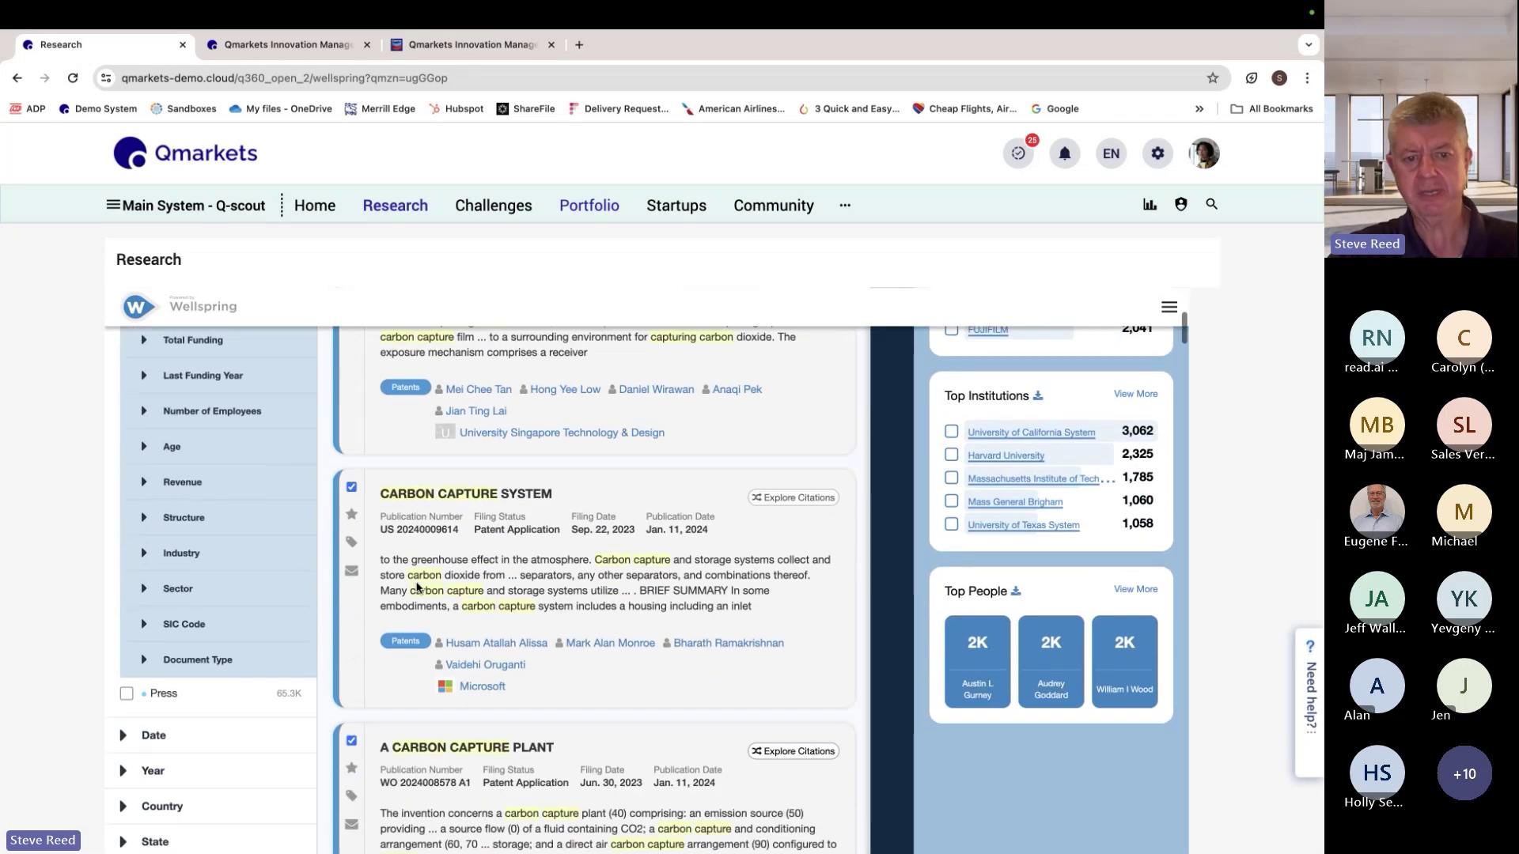
pyautogui.scroll(2, 434, 497)
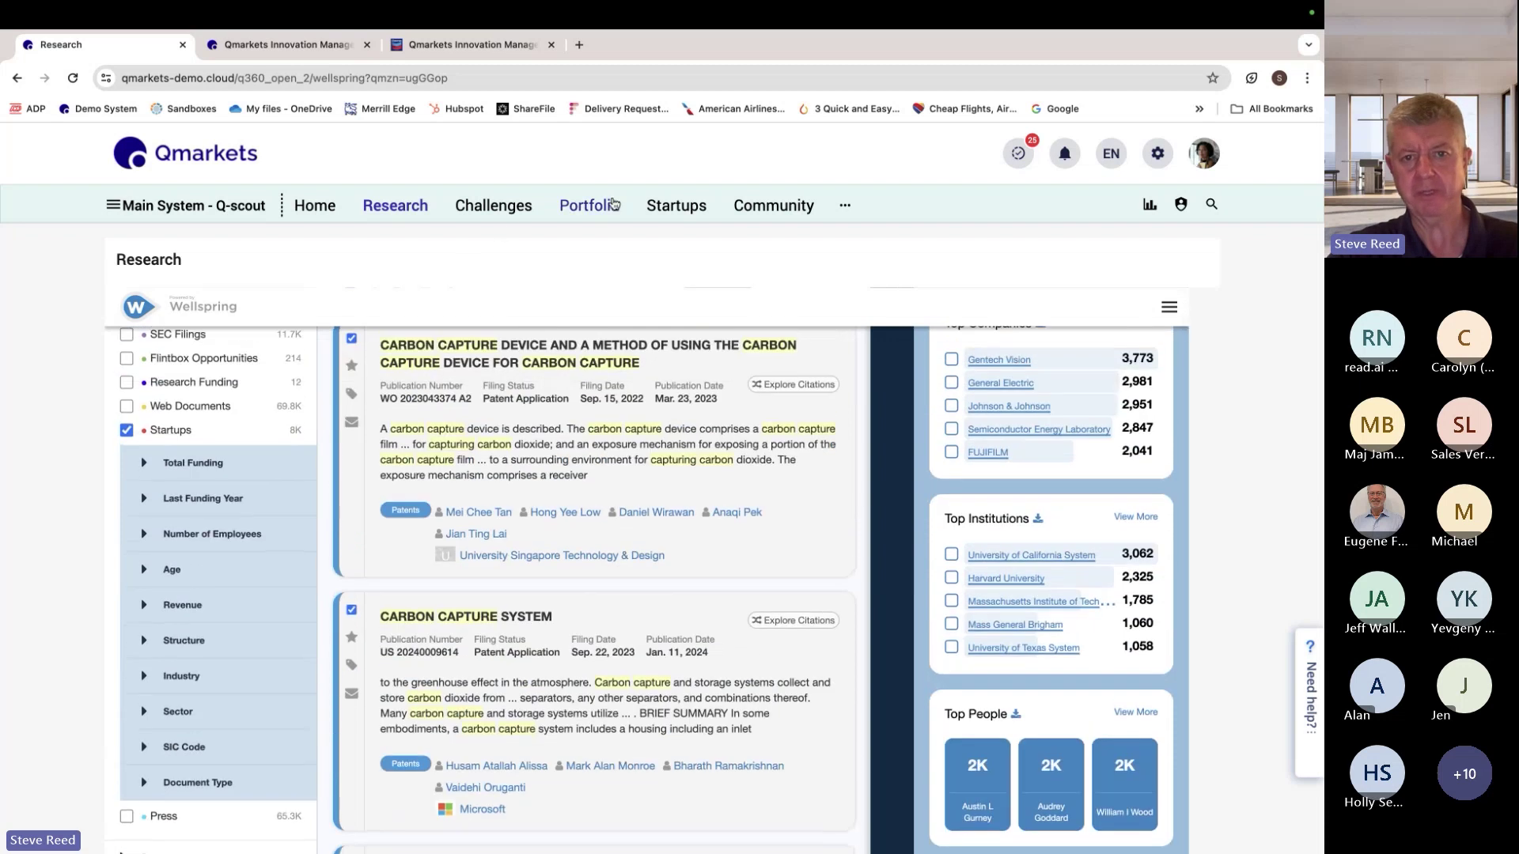
# View the list of startups and open the Portfolio sonar chart.
pyautogui.click(678, 210)
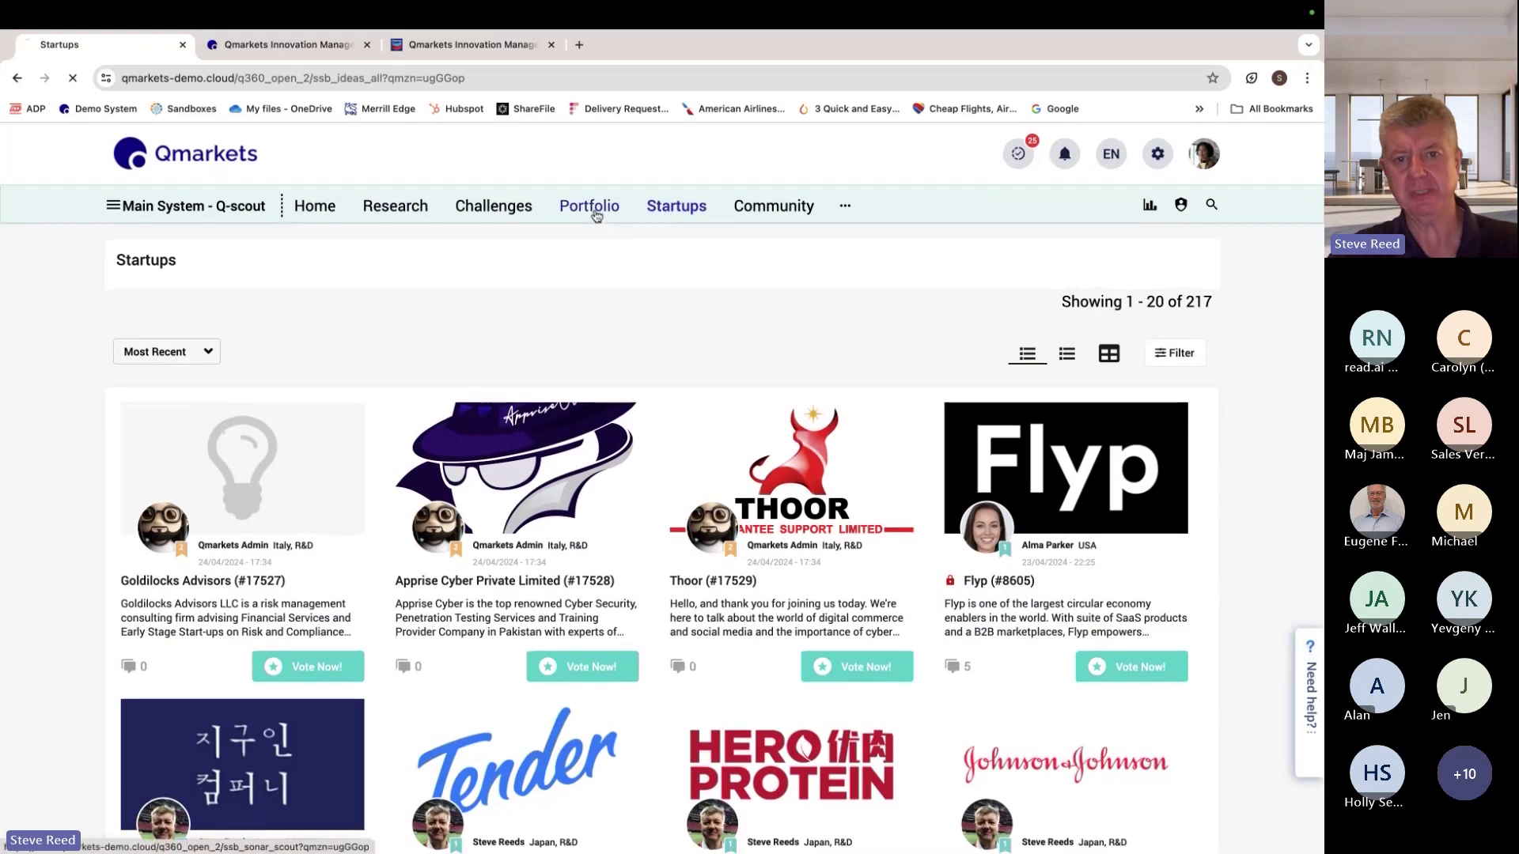
pyautogui.click(597, 210)
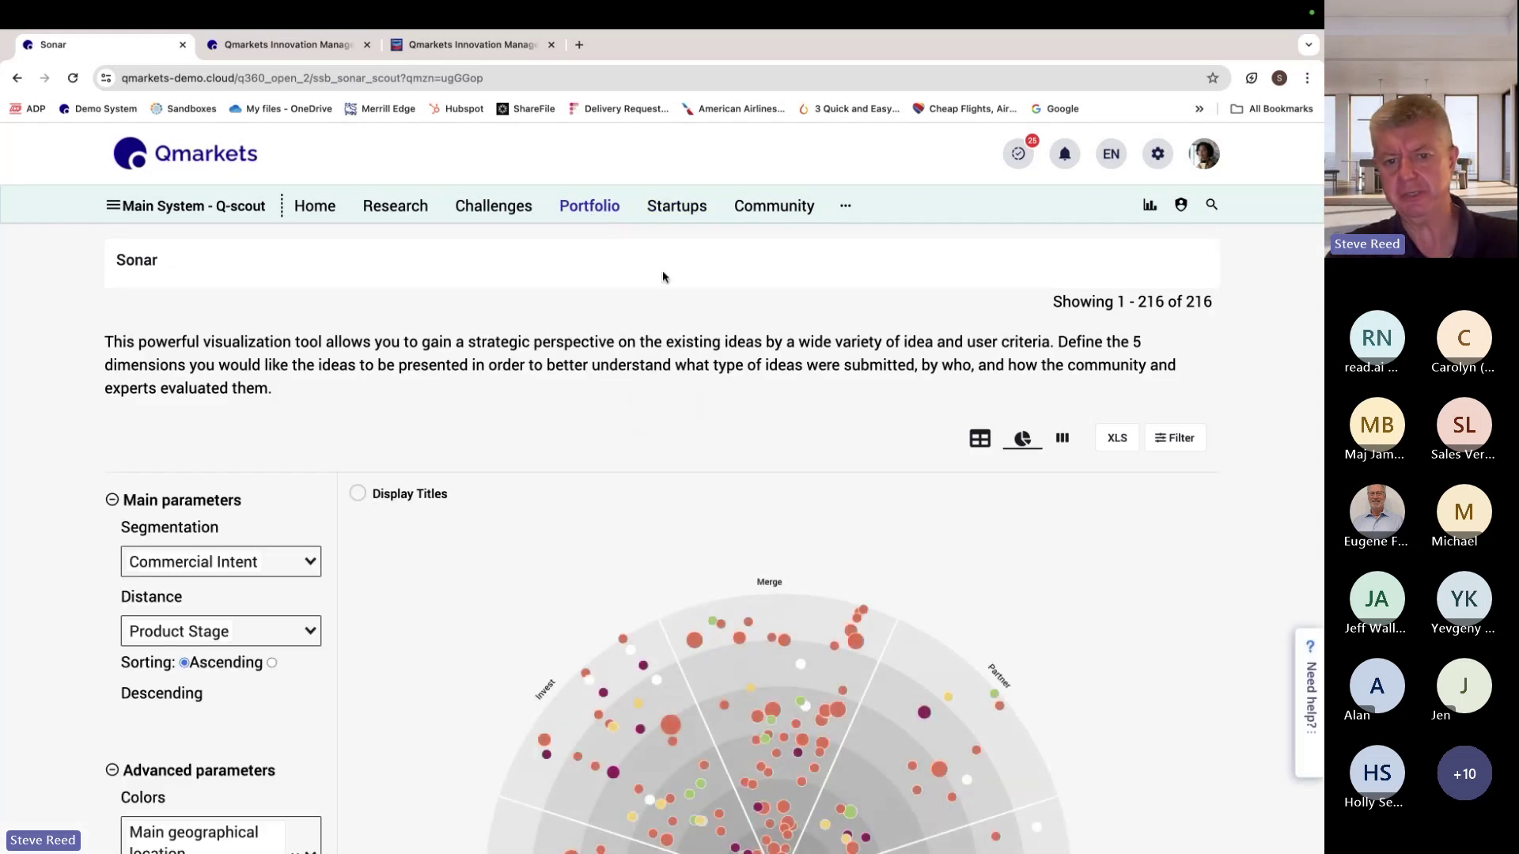
# Examine the Portfolio sonar chart's segments, product-stage rings and its colour and size parameters.
pyautogui.scroll(-1, 596, 418)
pyautogui.scroll(-4, 595, 419)
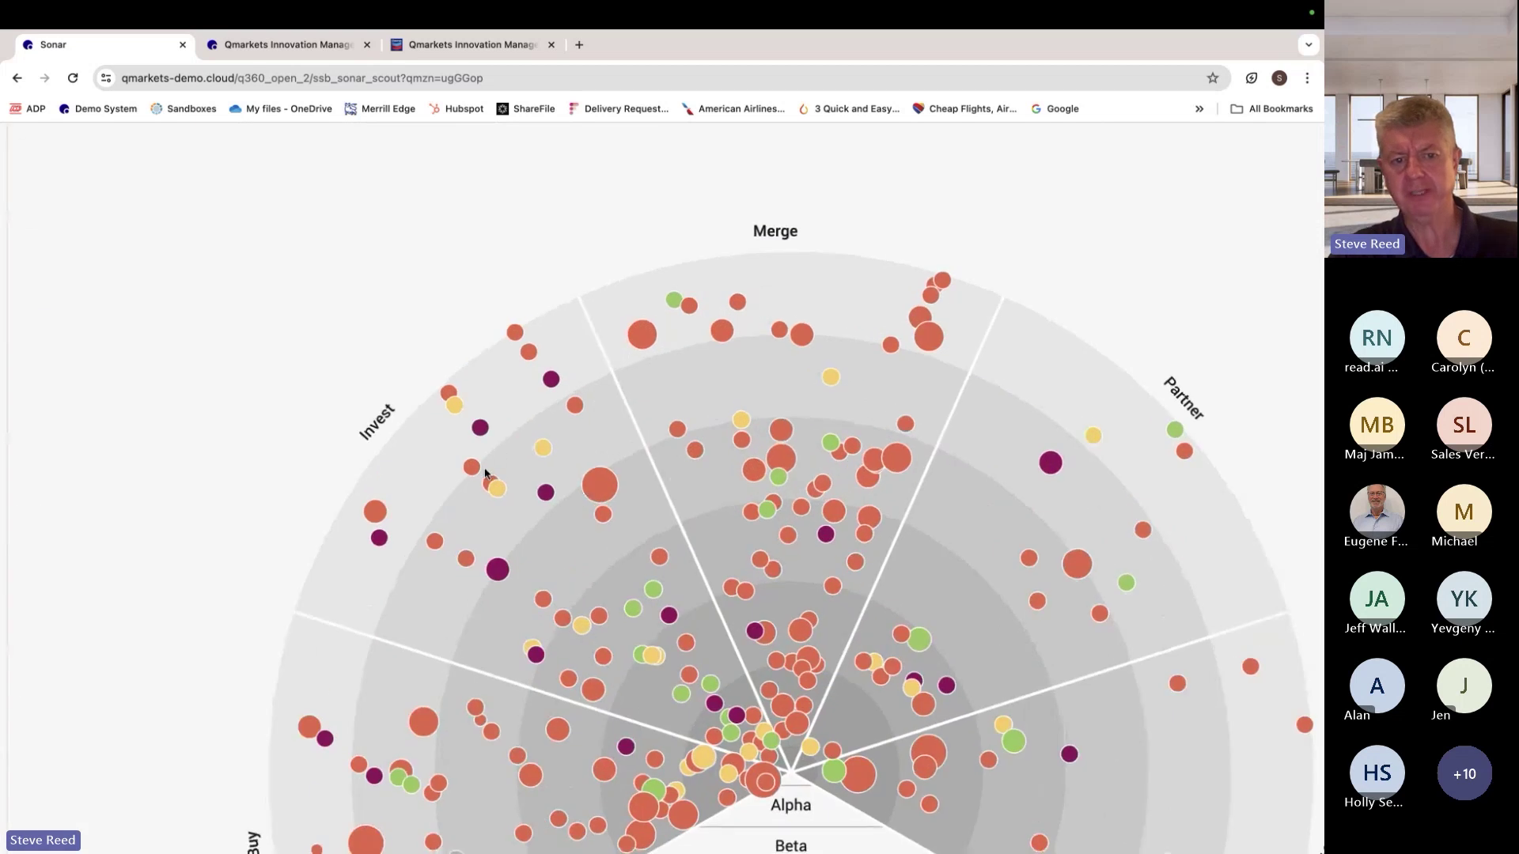
pyautogui.scroll(-3, 1114, 488)
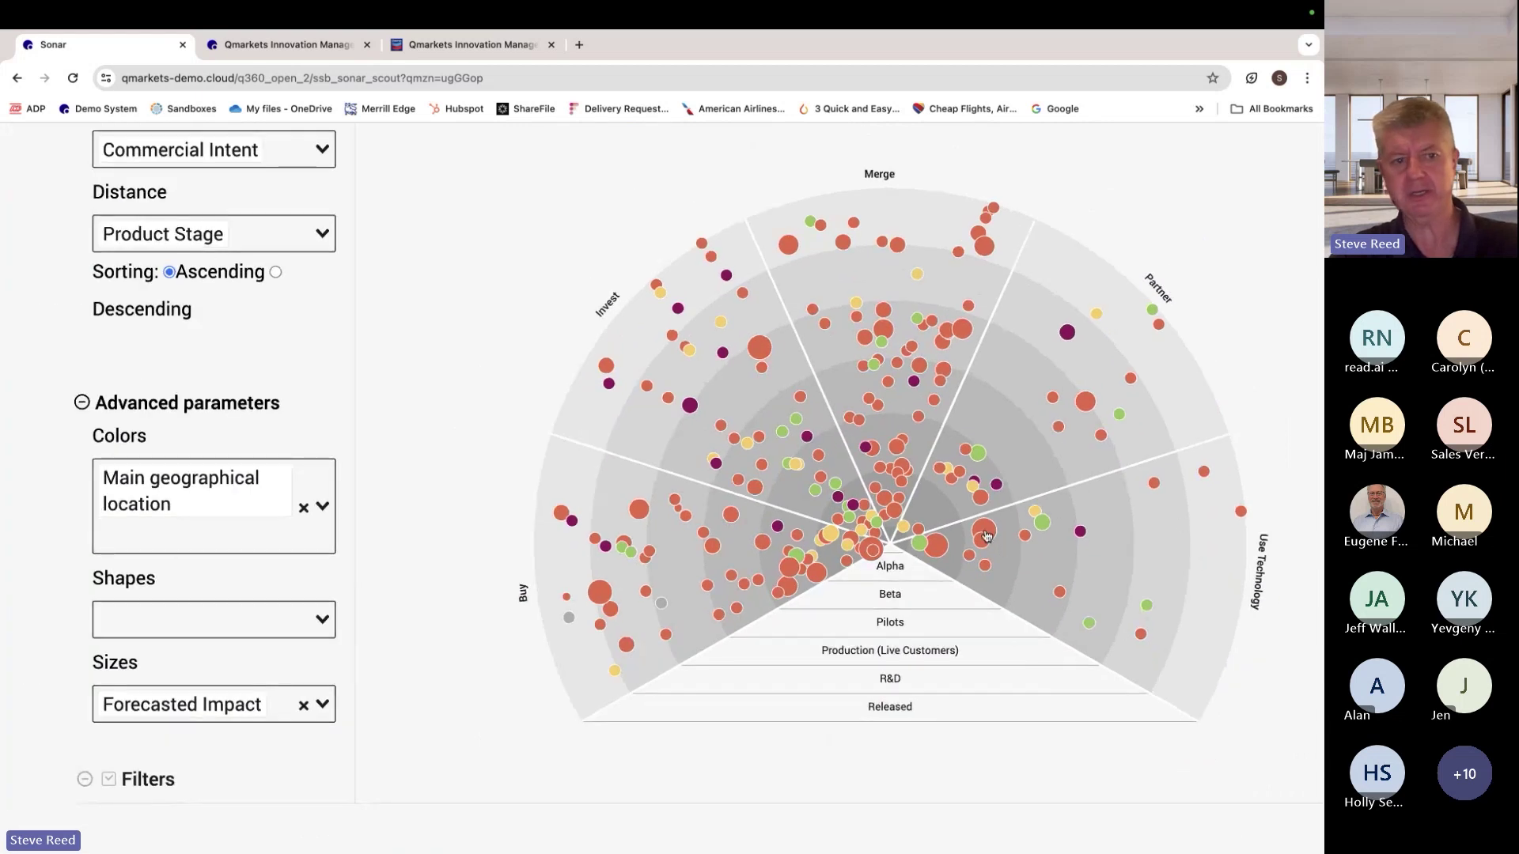
# Switch the Main System from the Q-scout subsystem to Q-trend.
pyautogui.scroll(8, 354, 435)
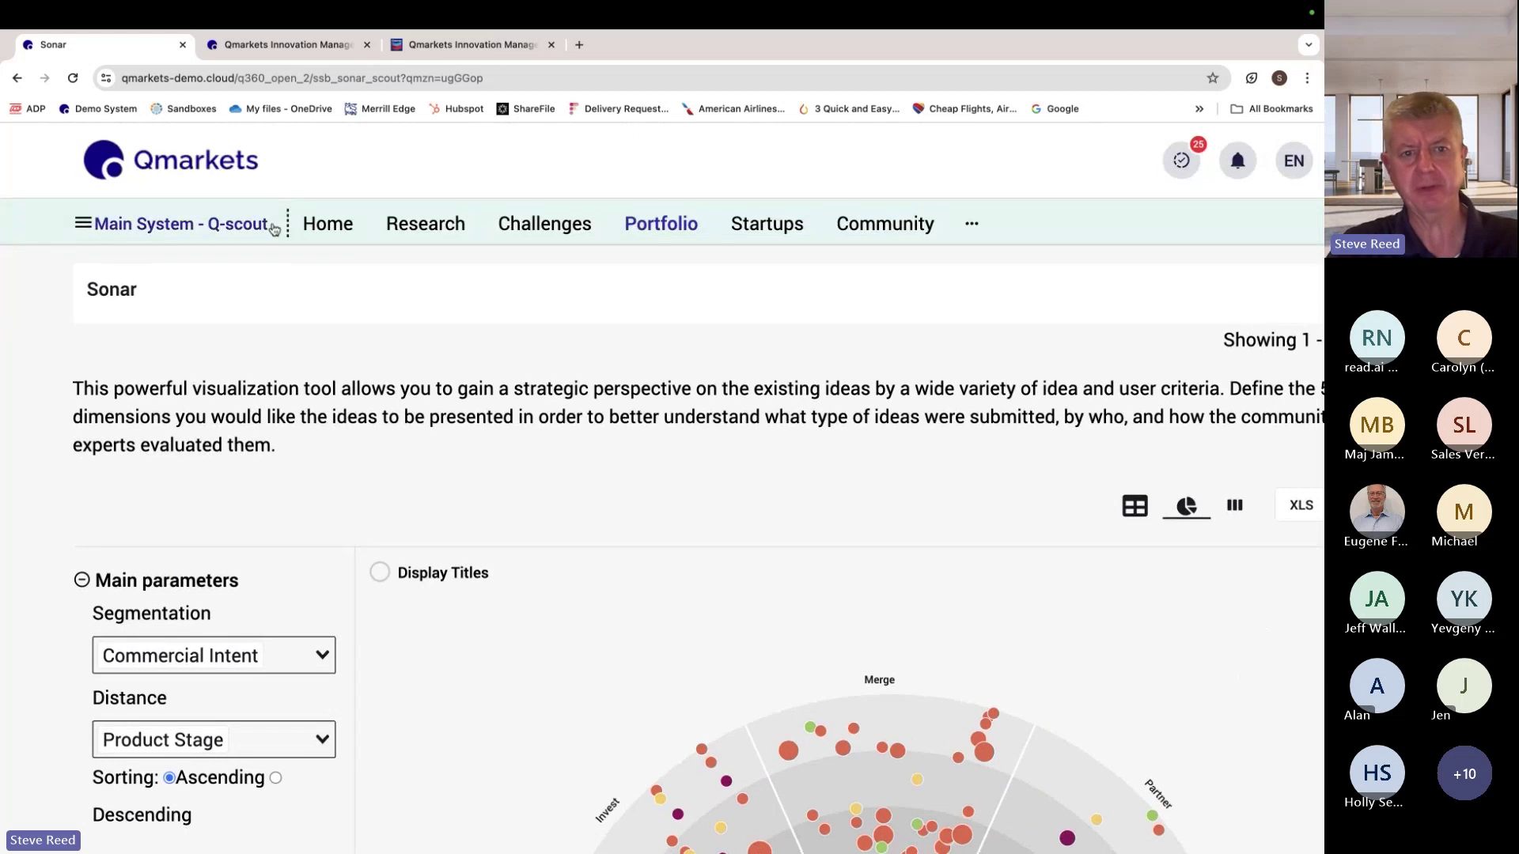
pyautogui.click(237, 224)
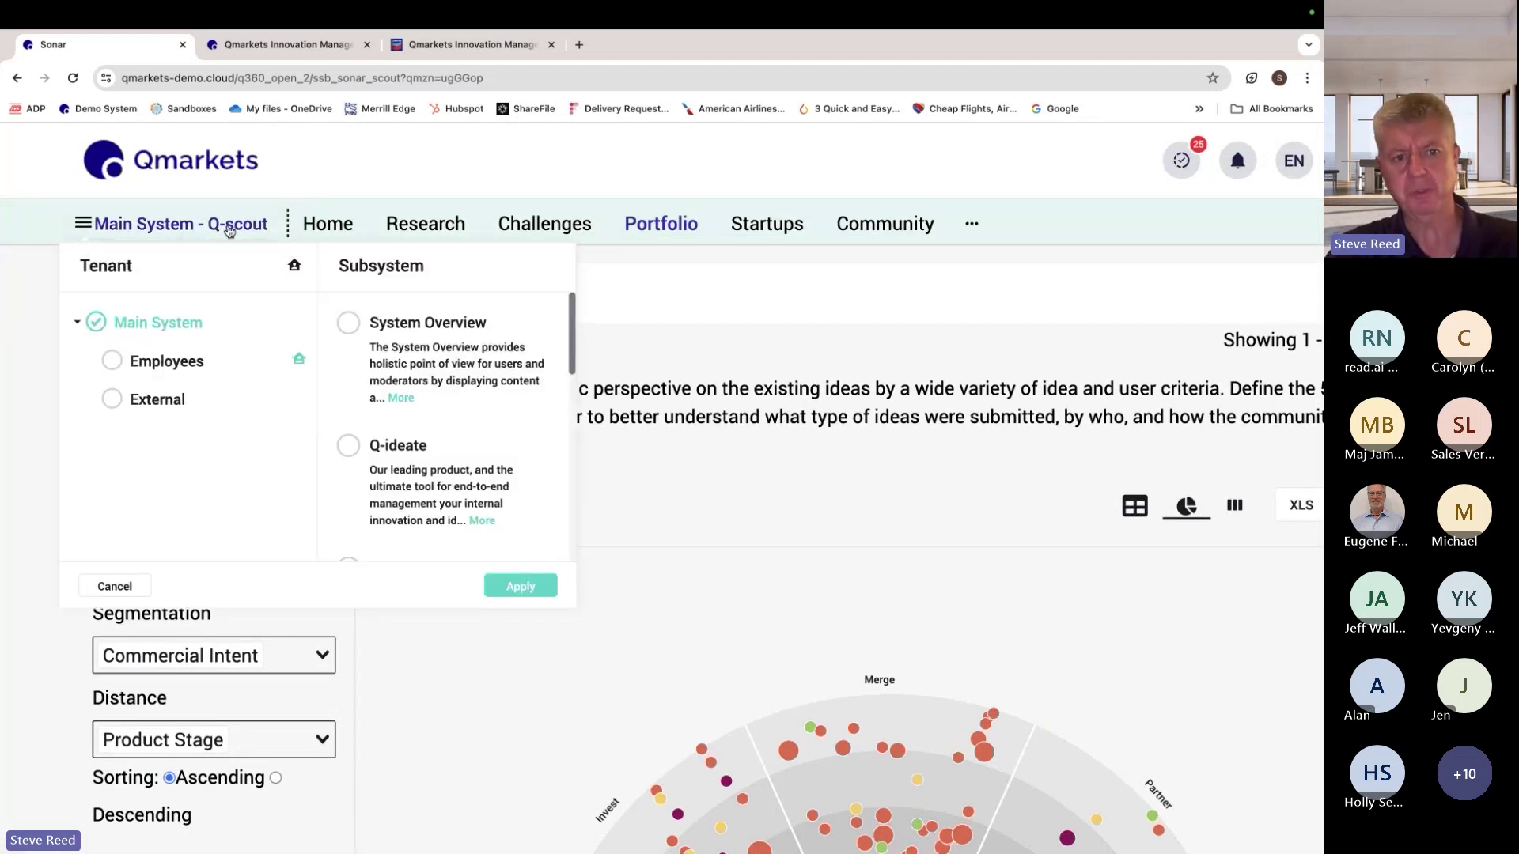
pyautogui.scroll(-5, 353, 358)
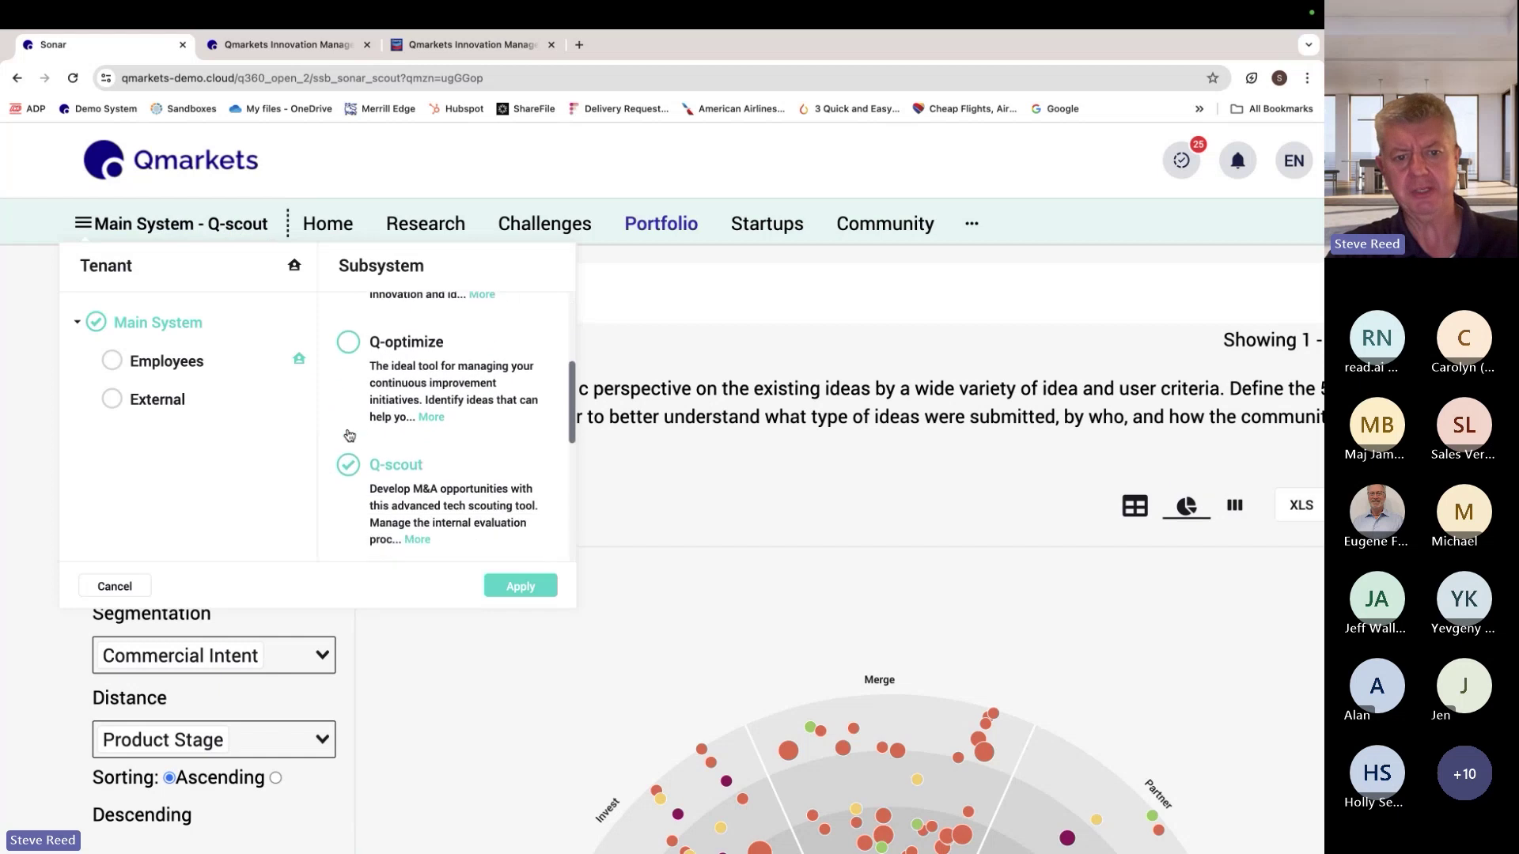
pyautogui.click(349, 449)
pyautogui.click(524, 589)
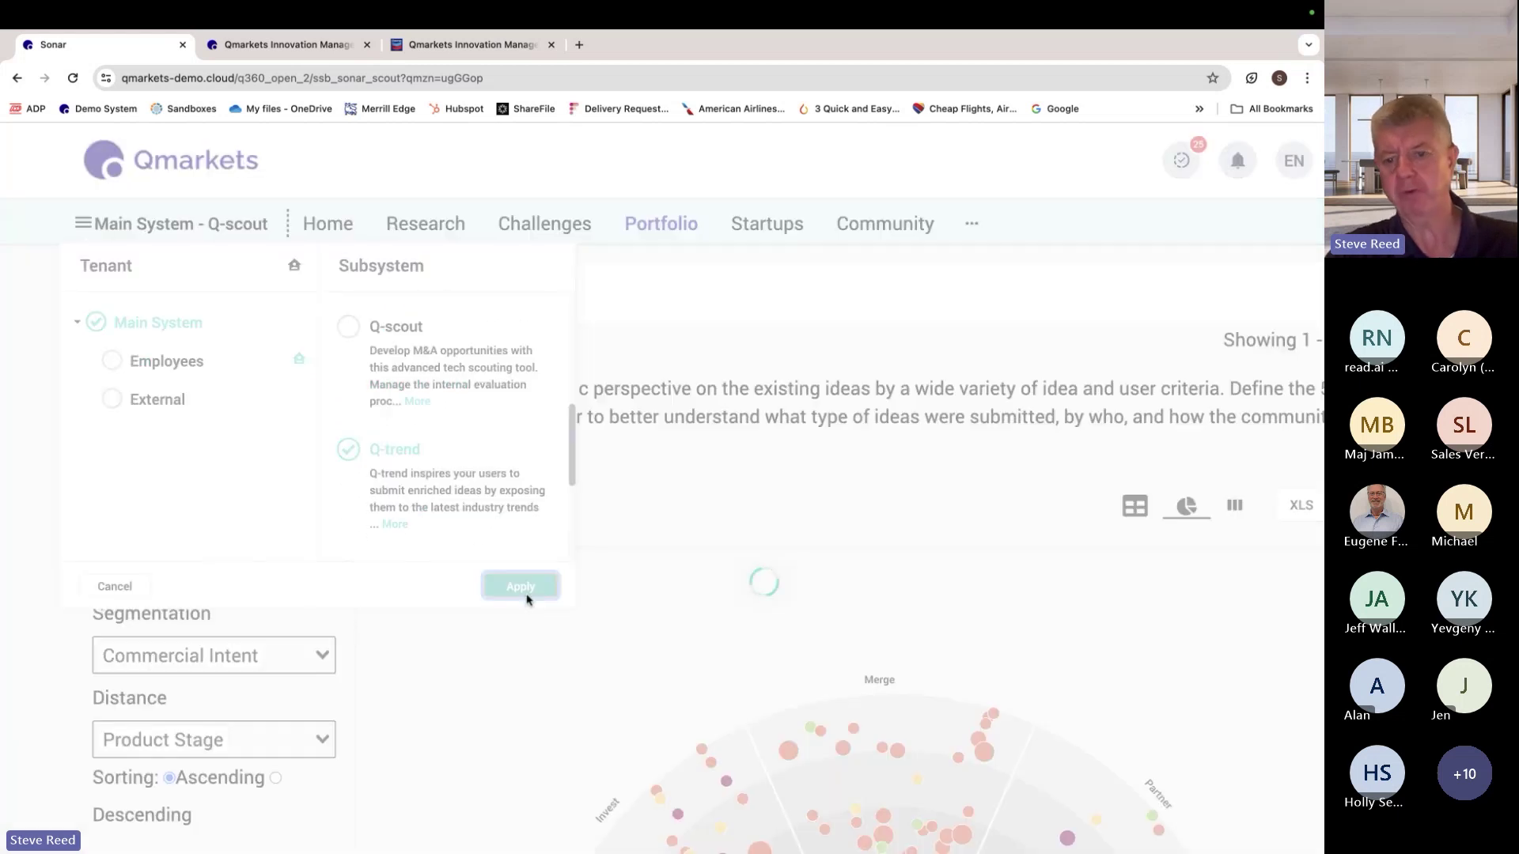